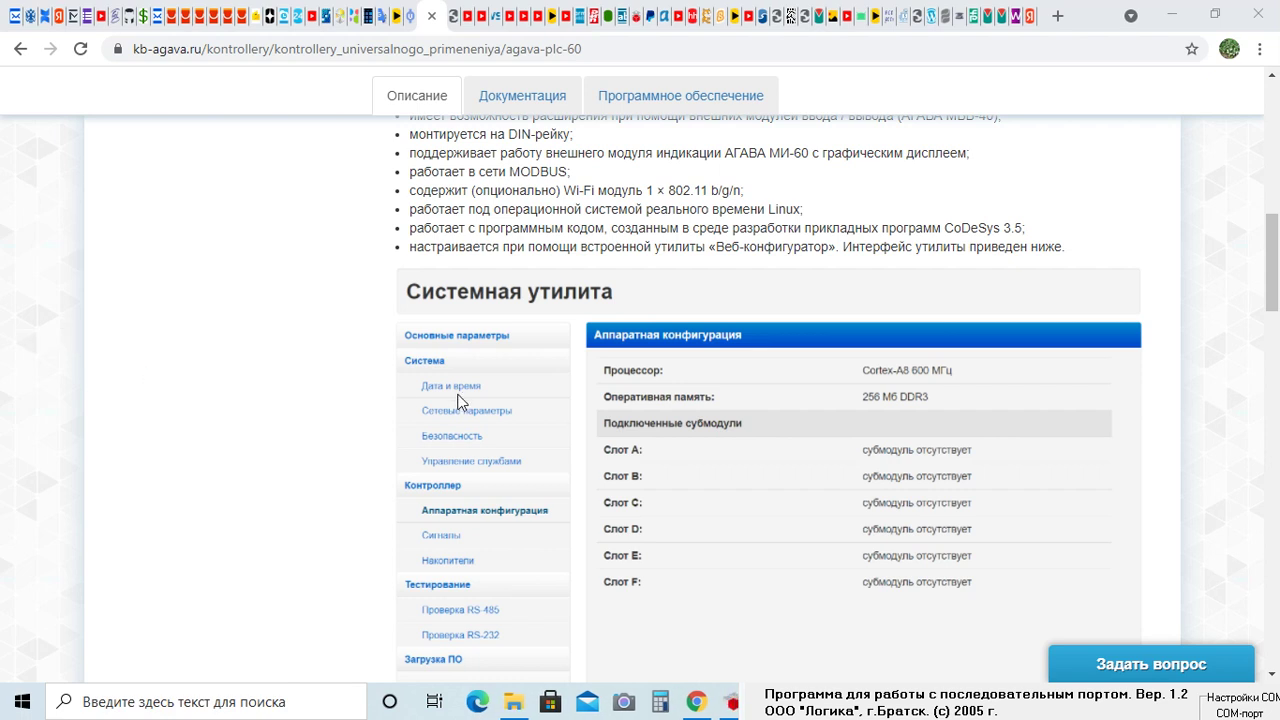
Open the IPv4 properties of the Ethernet adapter from the network adapter settings
scroll(660, 310, "down", 3)
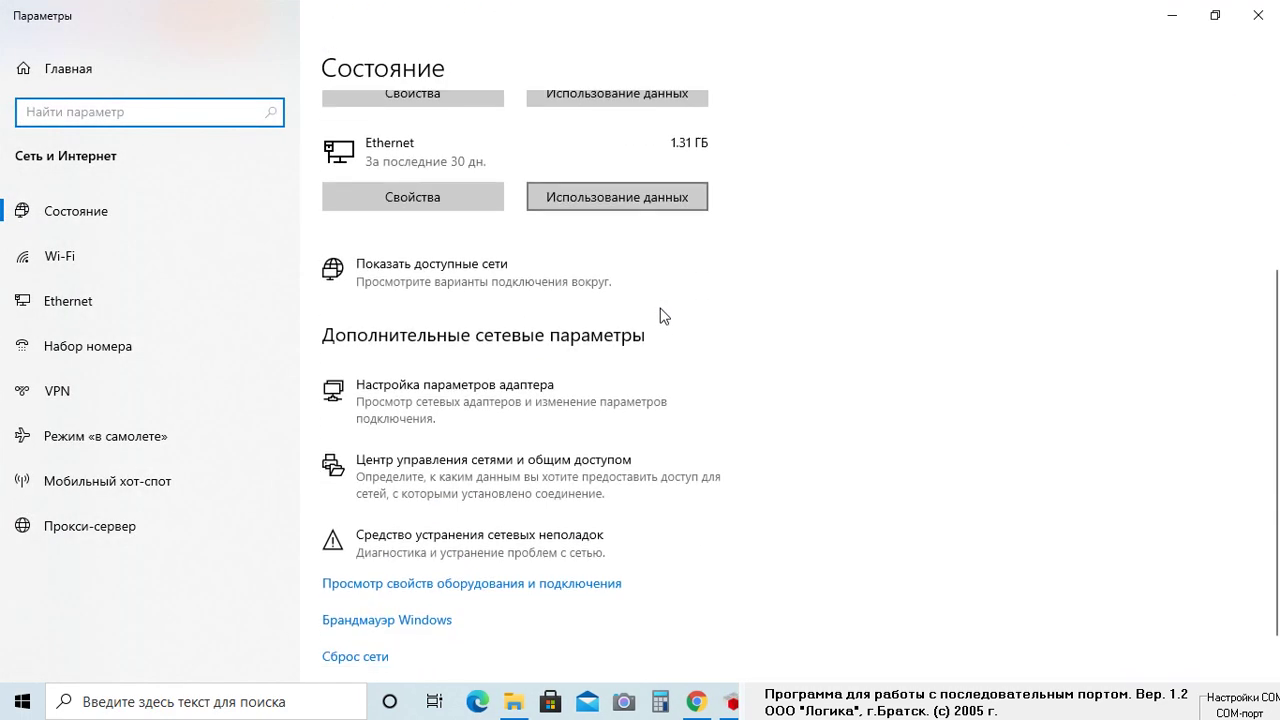
left_click(489, 398)
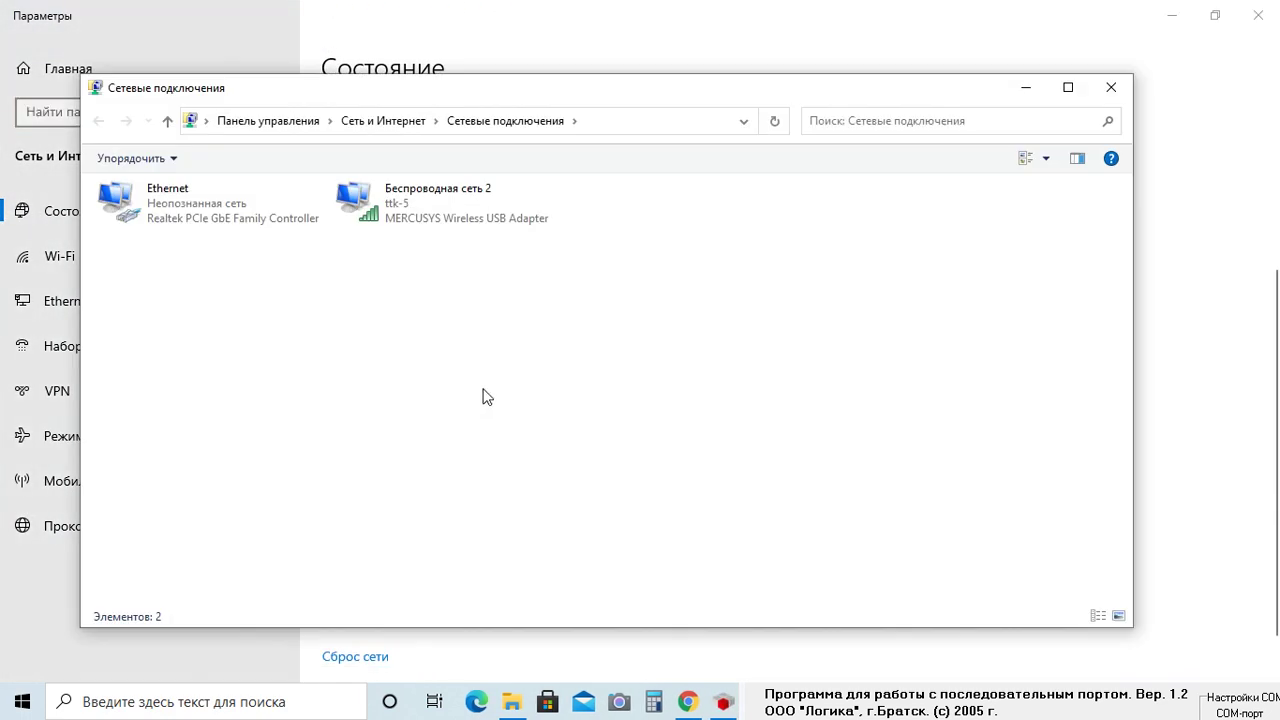
left_click(238, 206)
right_click(238, 206)
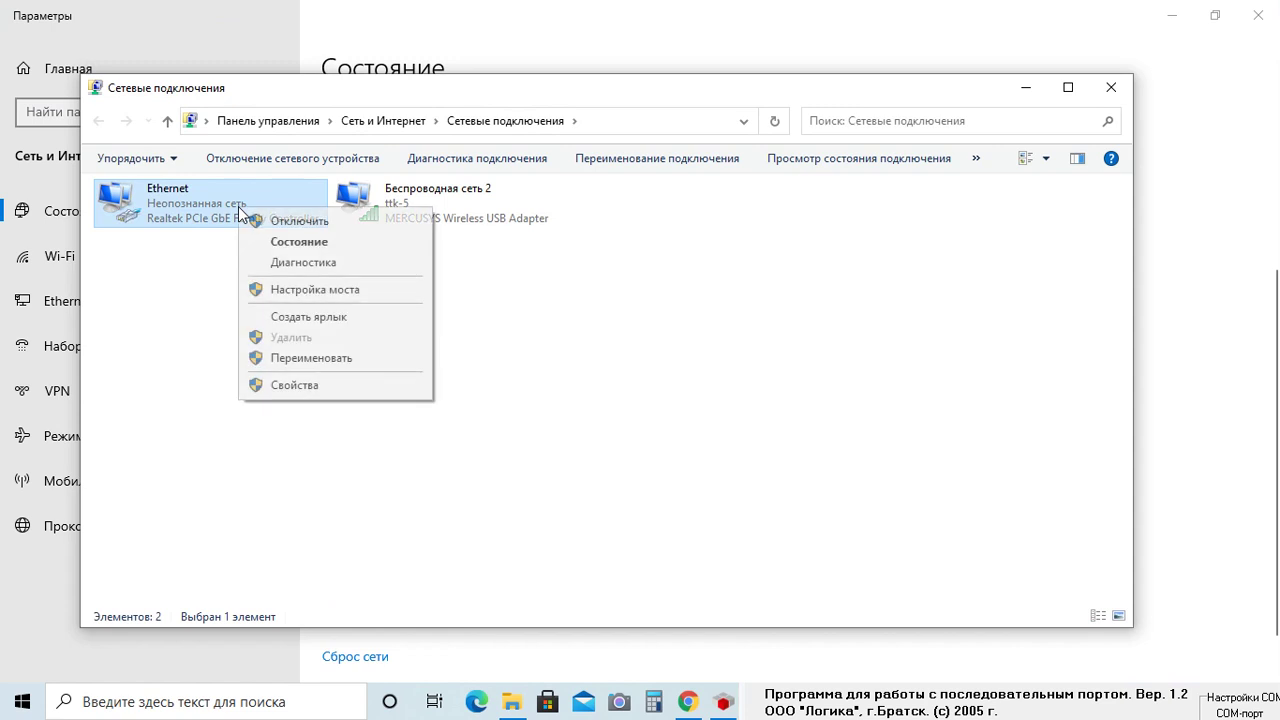
left_click(300, 385)
scroll(288, 345, "down", 1)
left_click(265, 341)
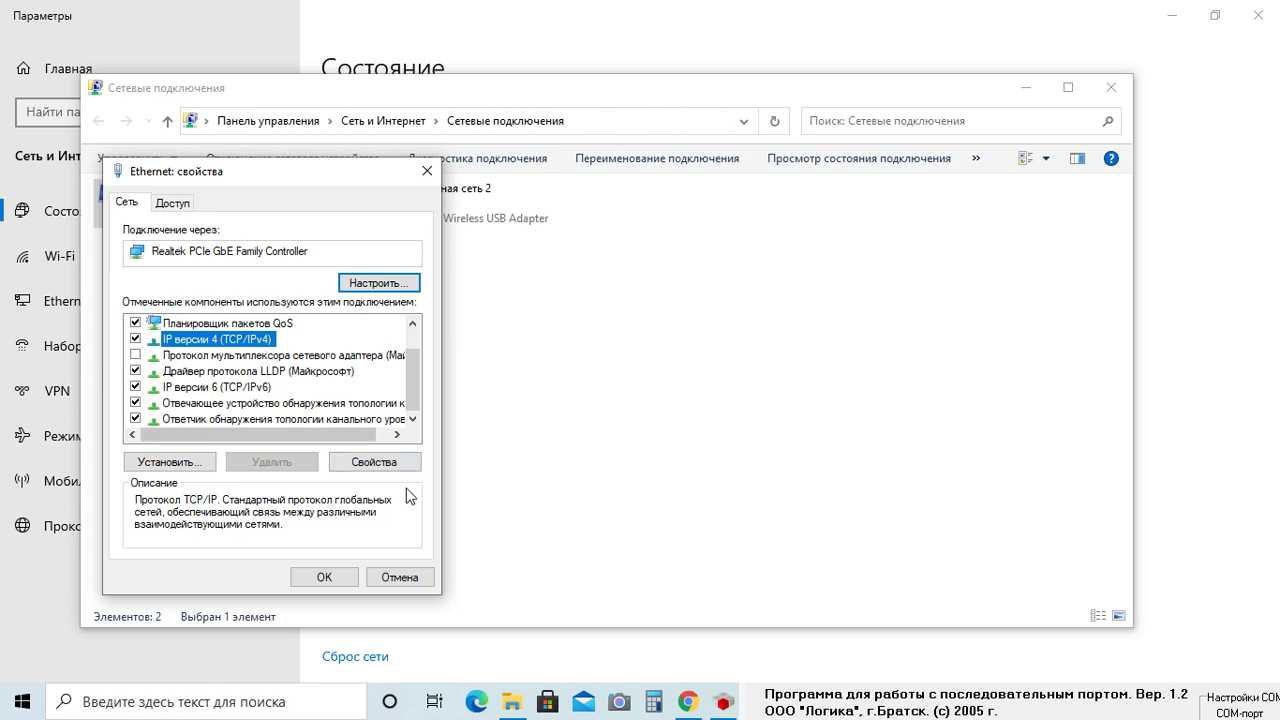
left_click(382, 465)
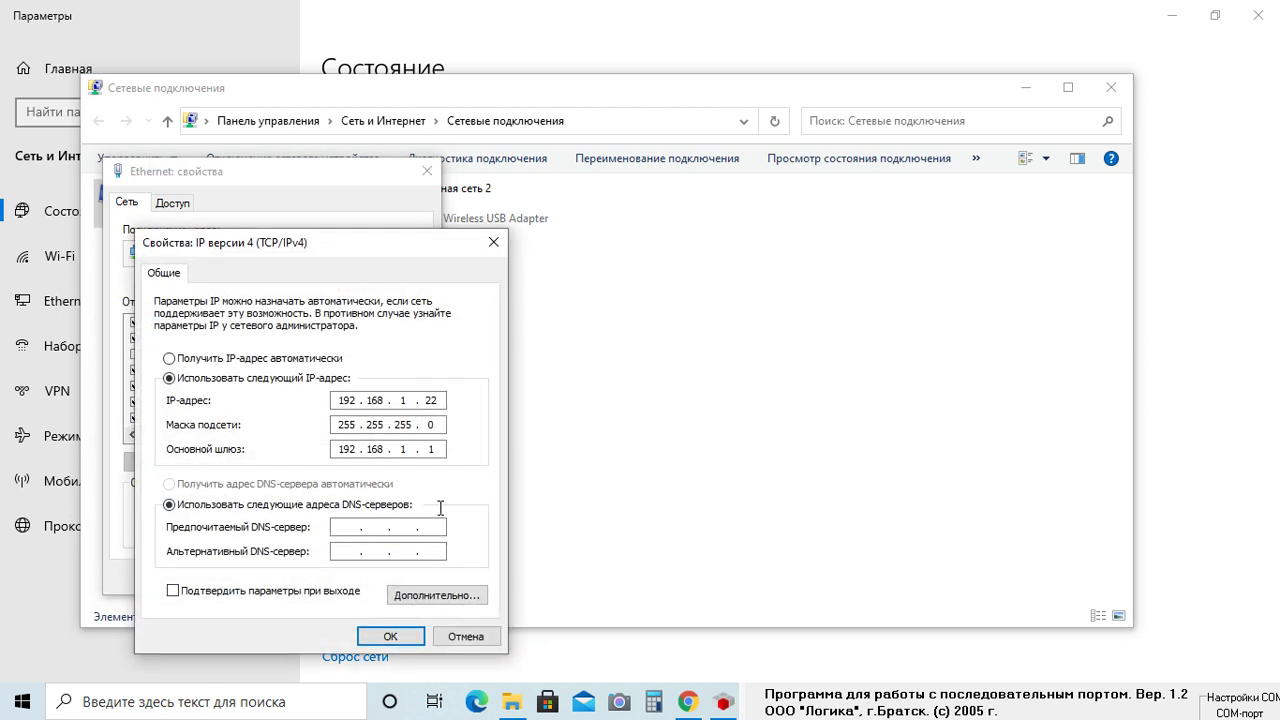
Review static IP 192.168.1.22, mask 255.255.255.0, gateway 192.168.1.1, then confirm and close all windows
left_click_drag(416, 250, 579, 114)
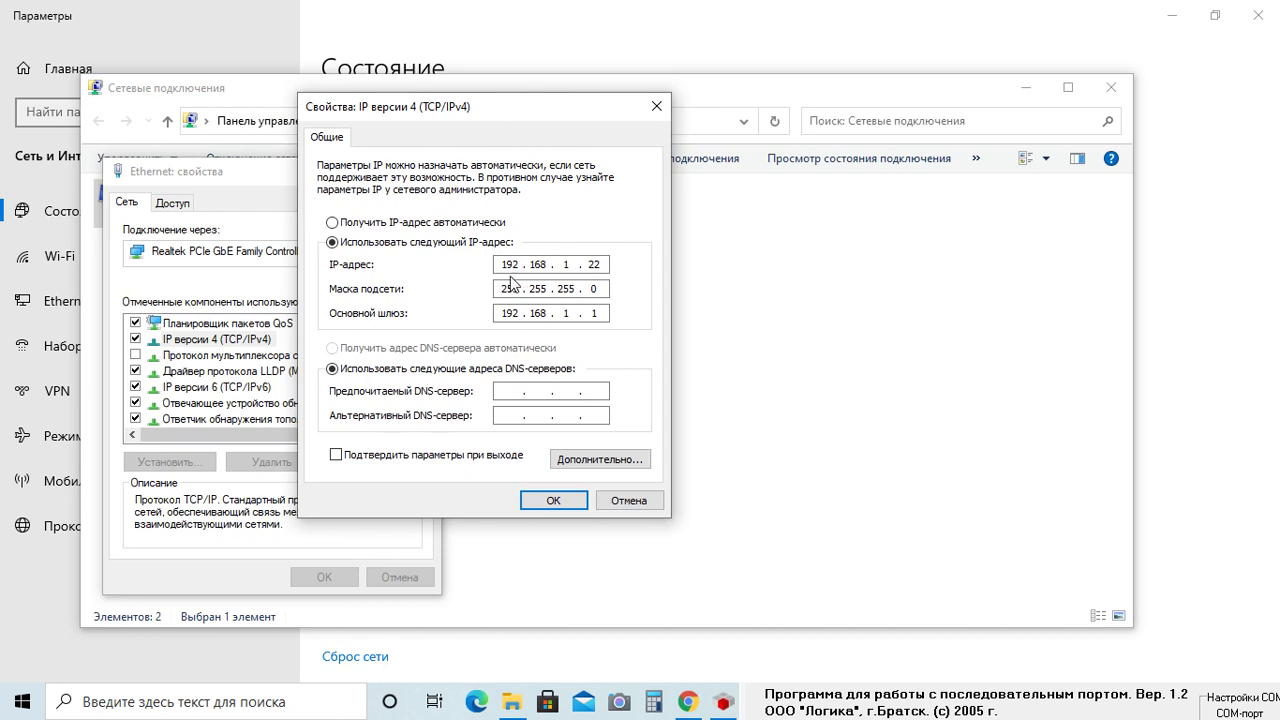
double_click(509, 271)
double_click(600, 264)
left_click(530, 268)
left_click_drag(540, 289, 564, 283)
left_click_drag(540, 314, 549, 314)
left_click(572, 501)
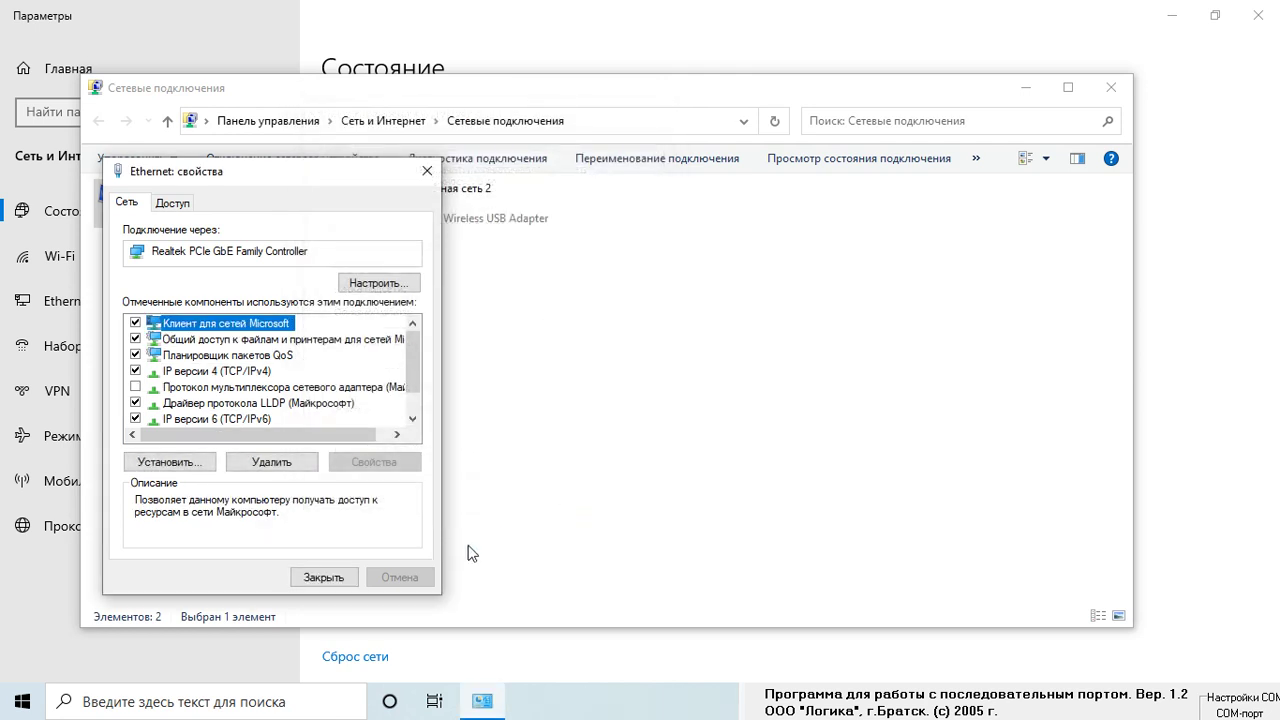
left_click(323, 577)
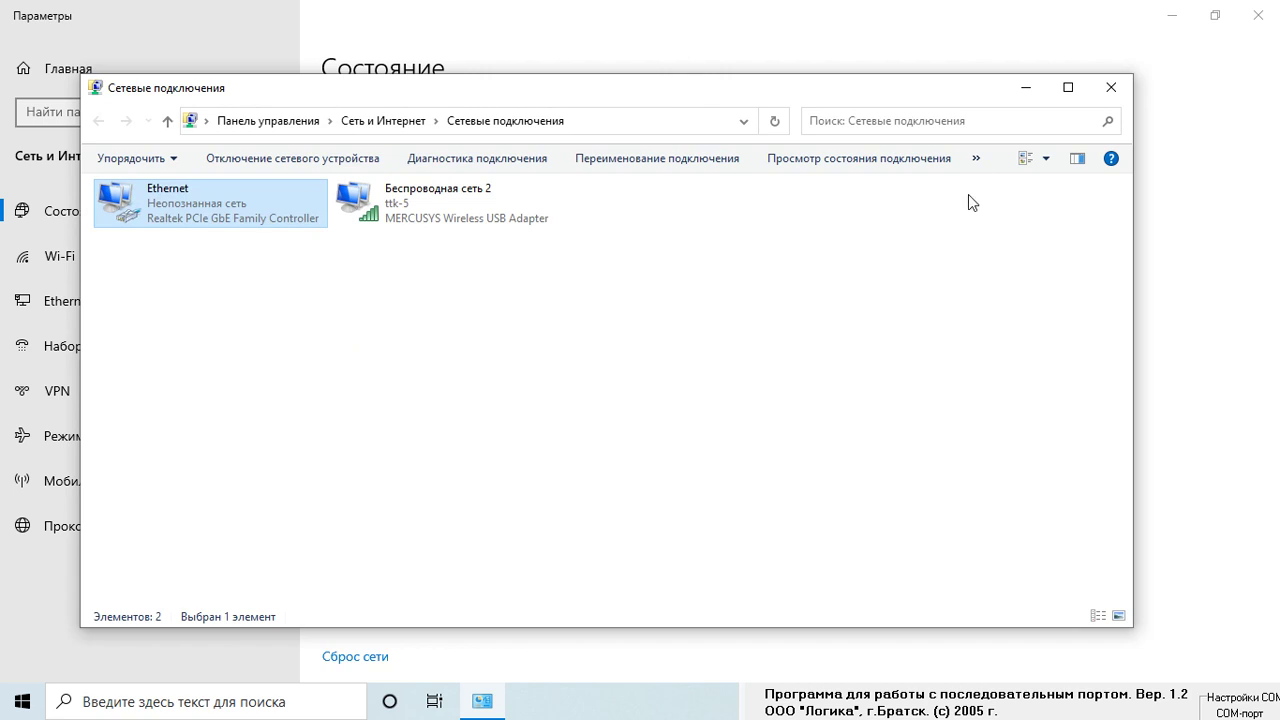
left_click(1113, 91)
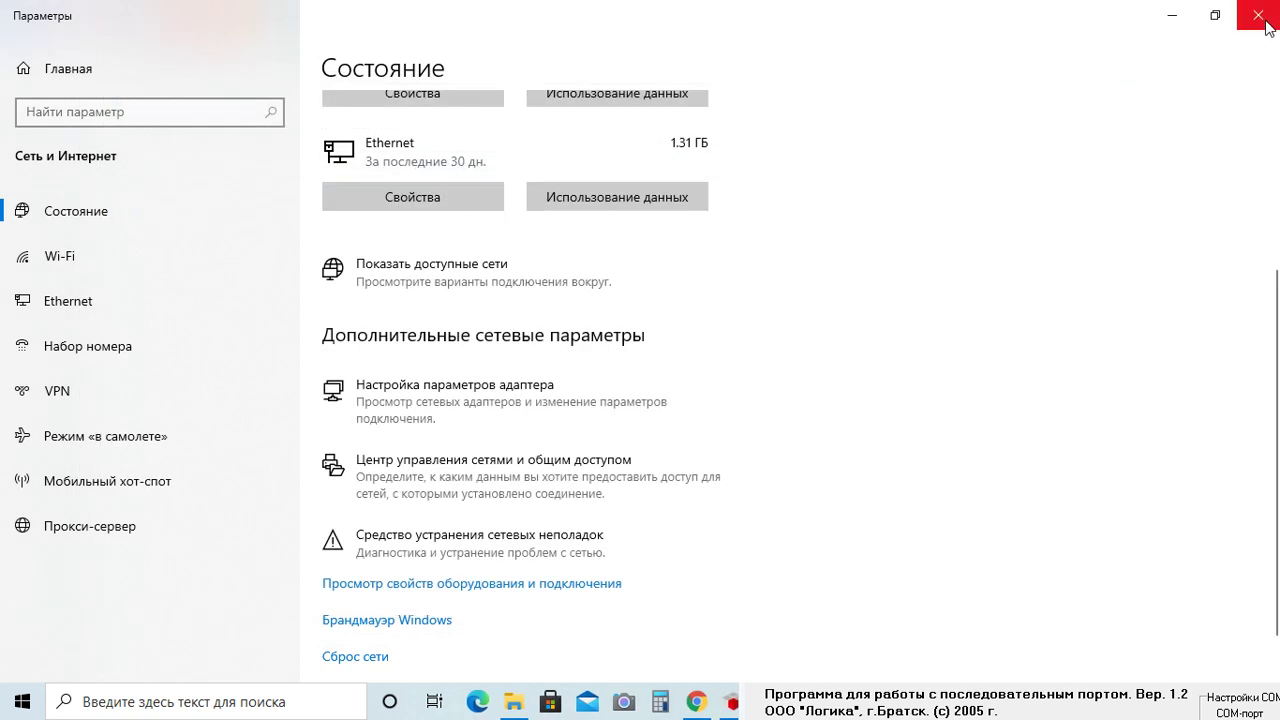
left_click(1258, 16)
Paste the controller address into the Yandex tab, trim it to 192.168.1.15, and load it
scroll(1136, 343, "up", 4)
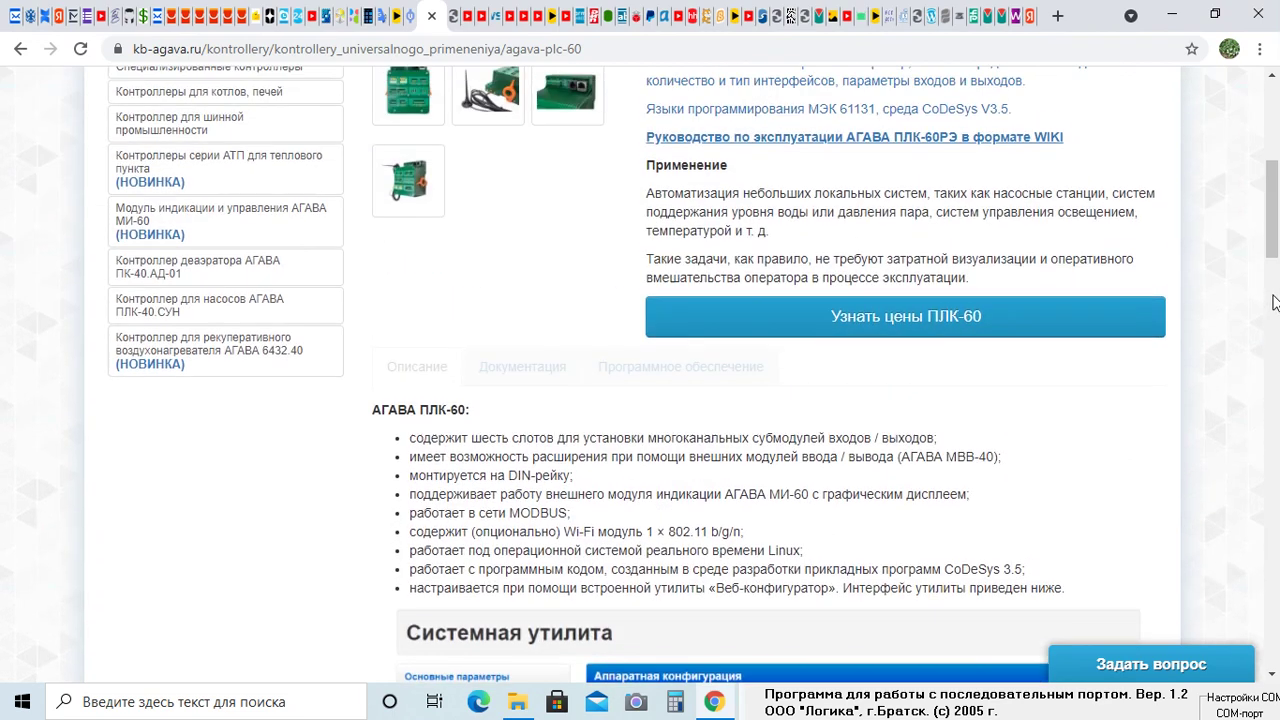
scroll(1136, 343, "down", 3)
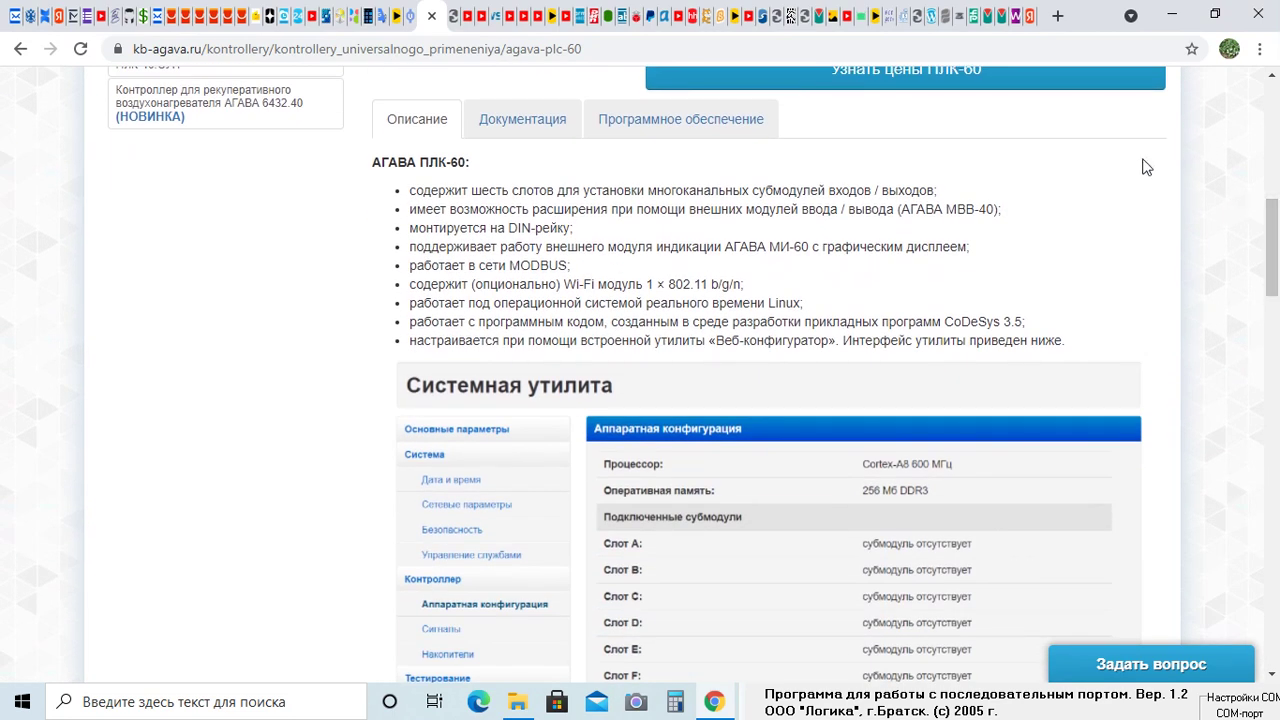
left_click(1028, 16)
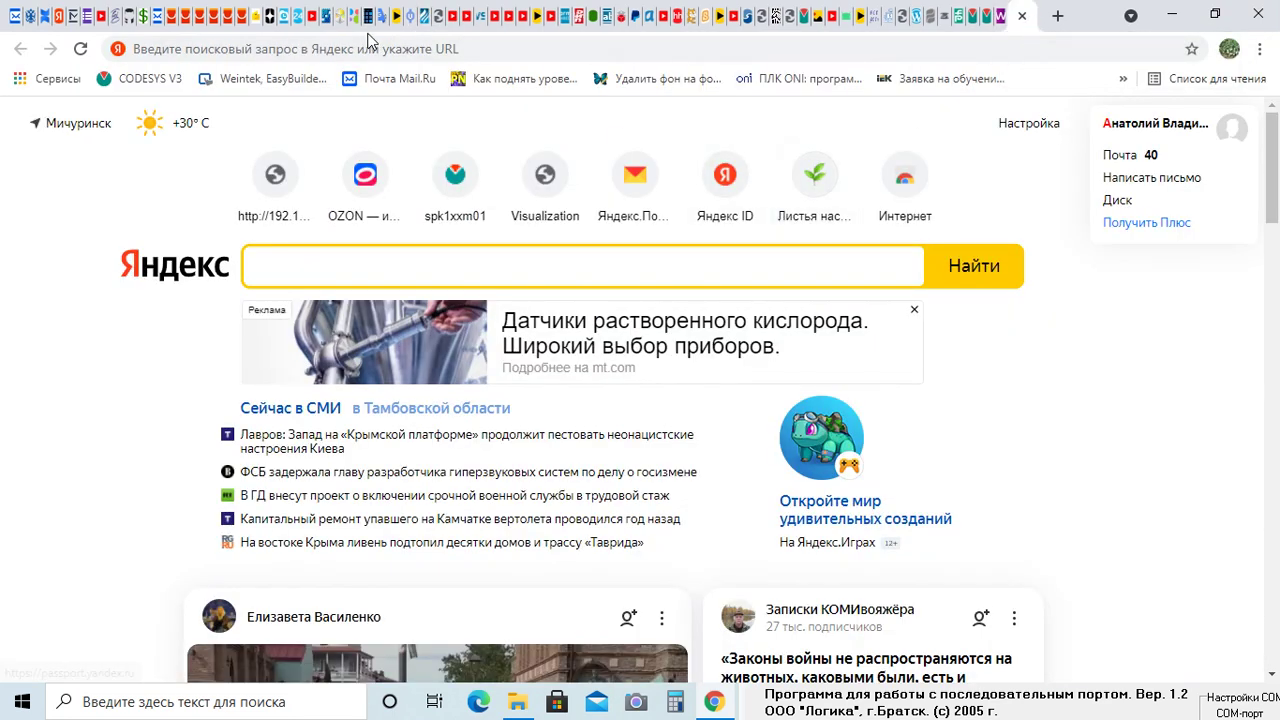
left_click(472, 50)
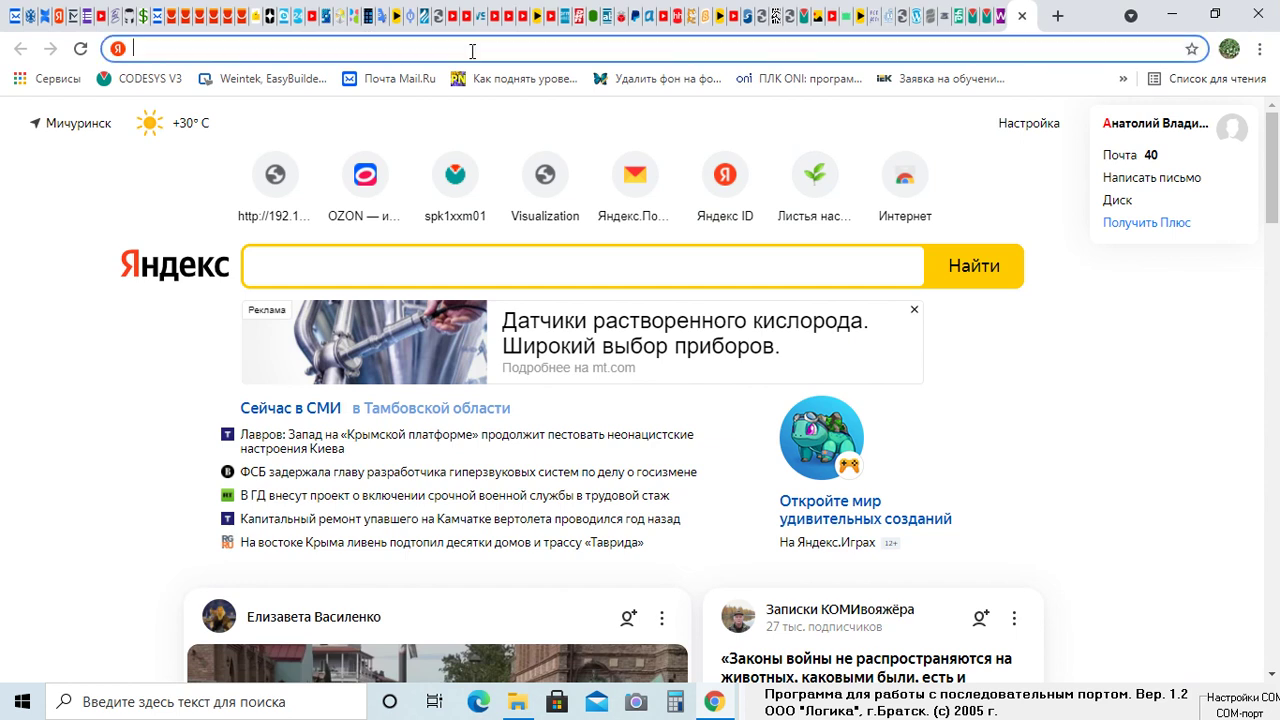
right_click(160, 52)
left_click(224, 173)
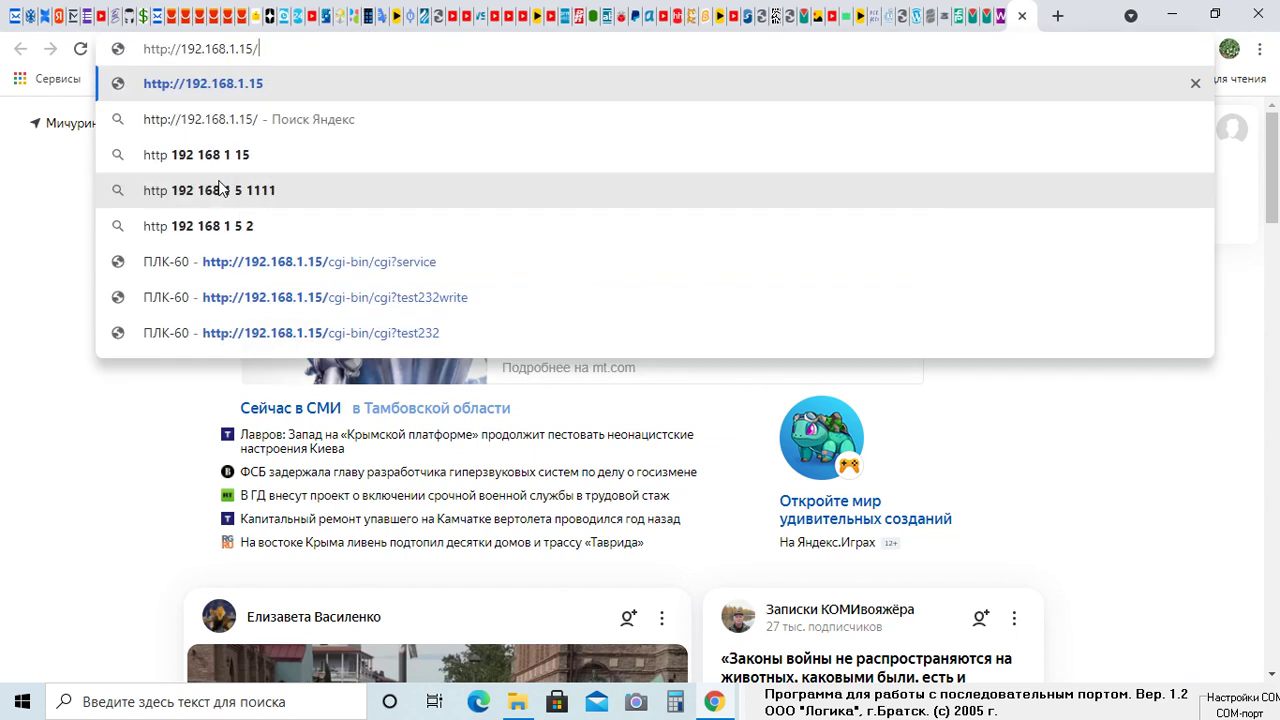
left_click_drag(184, 49, 141, 47)
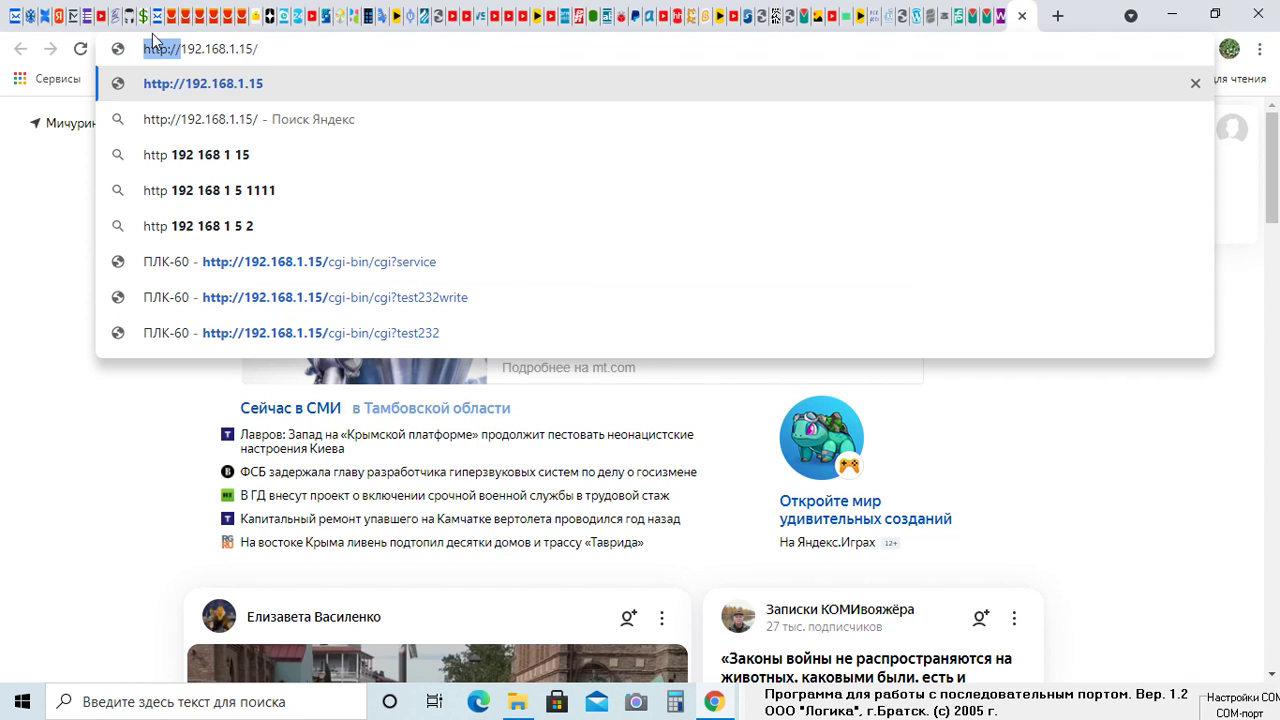
key("BackSpace")
left_click(224, 49)
key("BackSpace")
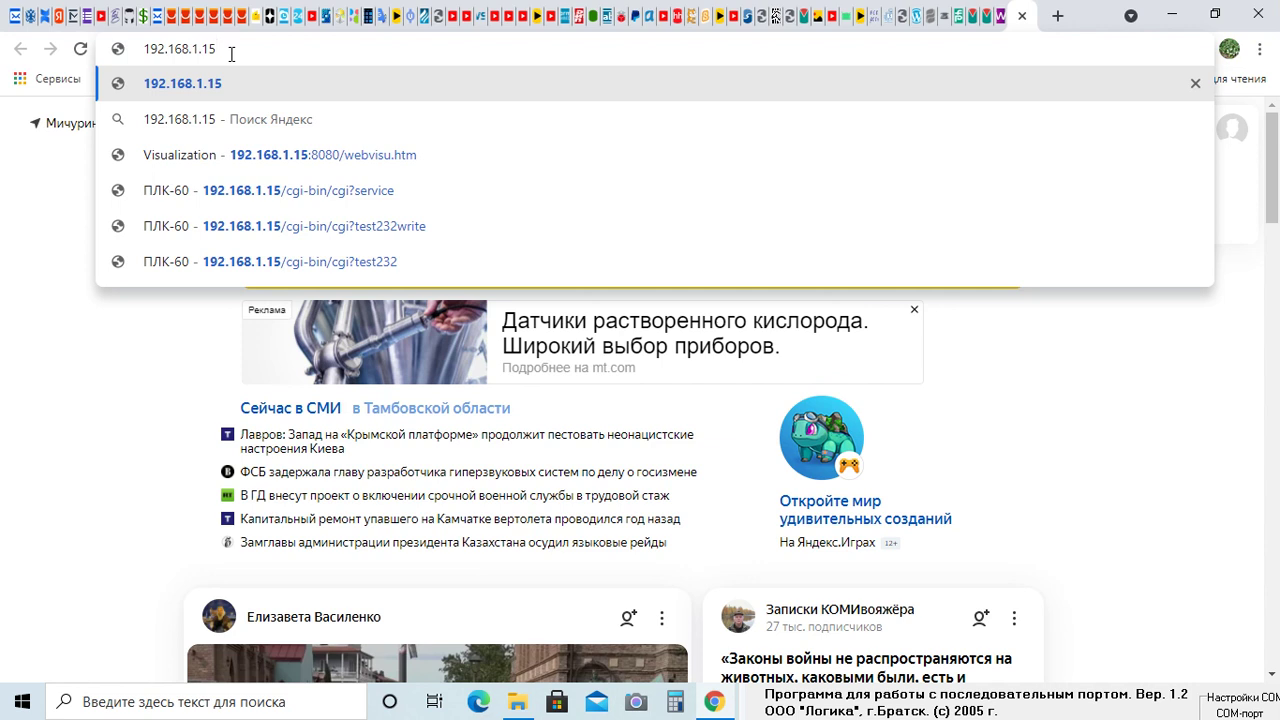
key("Return")
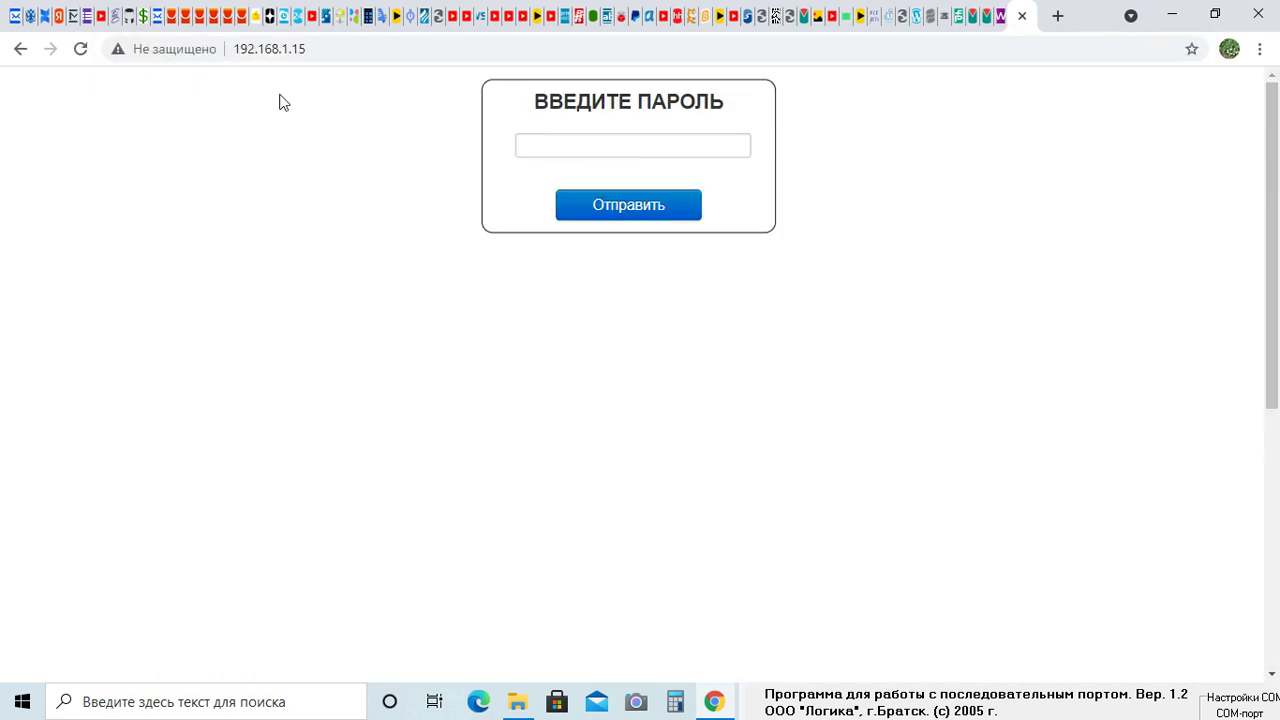
Check the Веб-конфигуратор note on the product page, submit the controller password, and dismiss the save-password offer
left_click(550, 150)
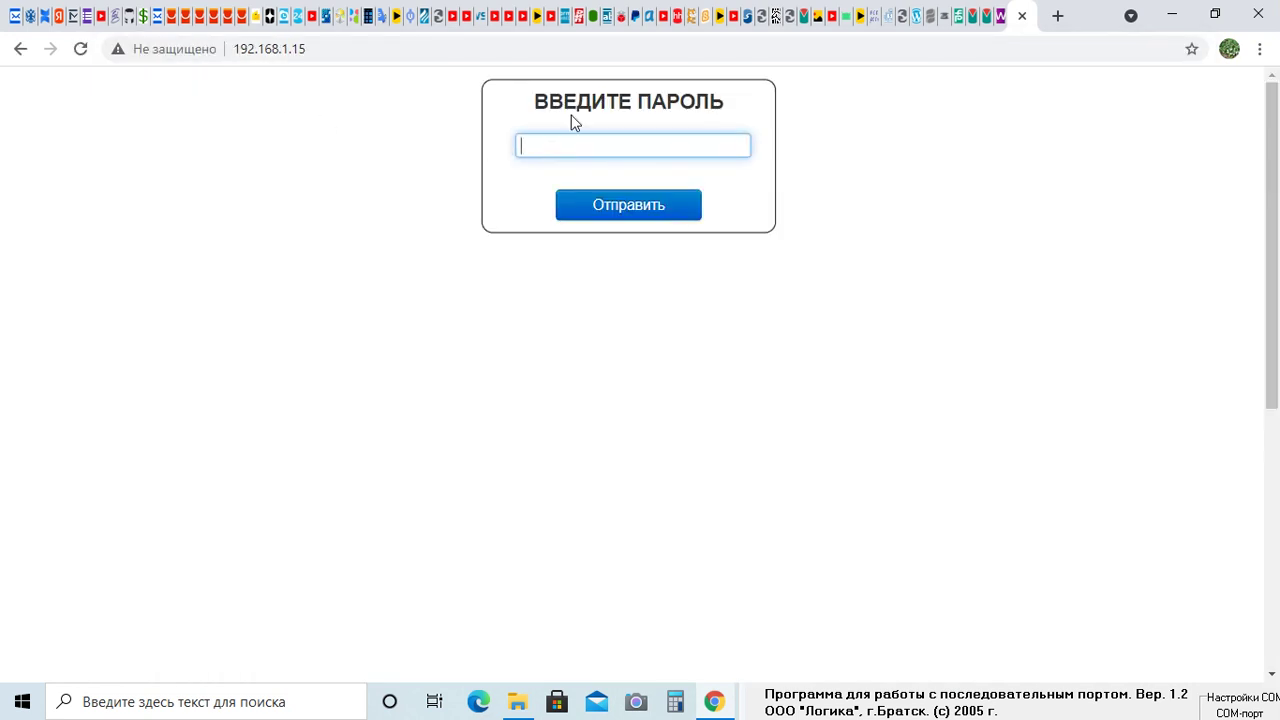
left_click(438, 17)
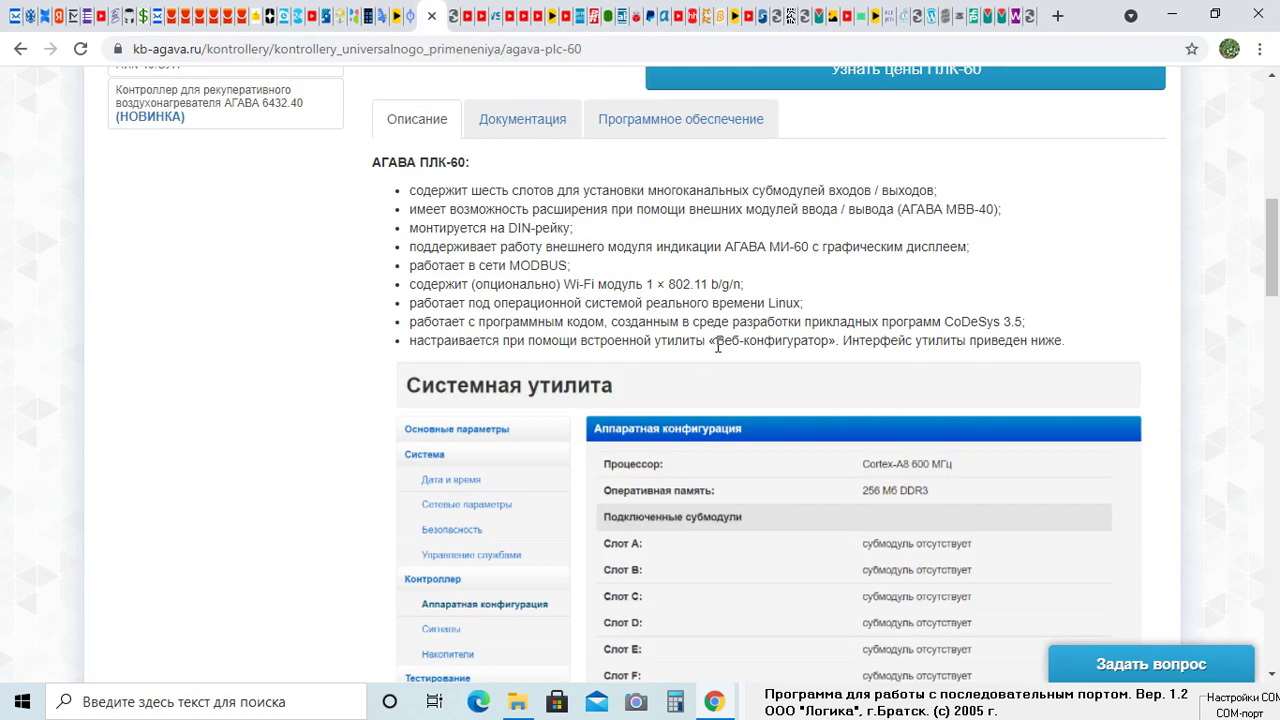
left_click_drag(717, 344, 829, 341)
left_click(1012, 17)
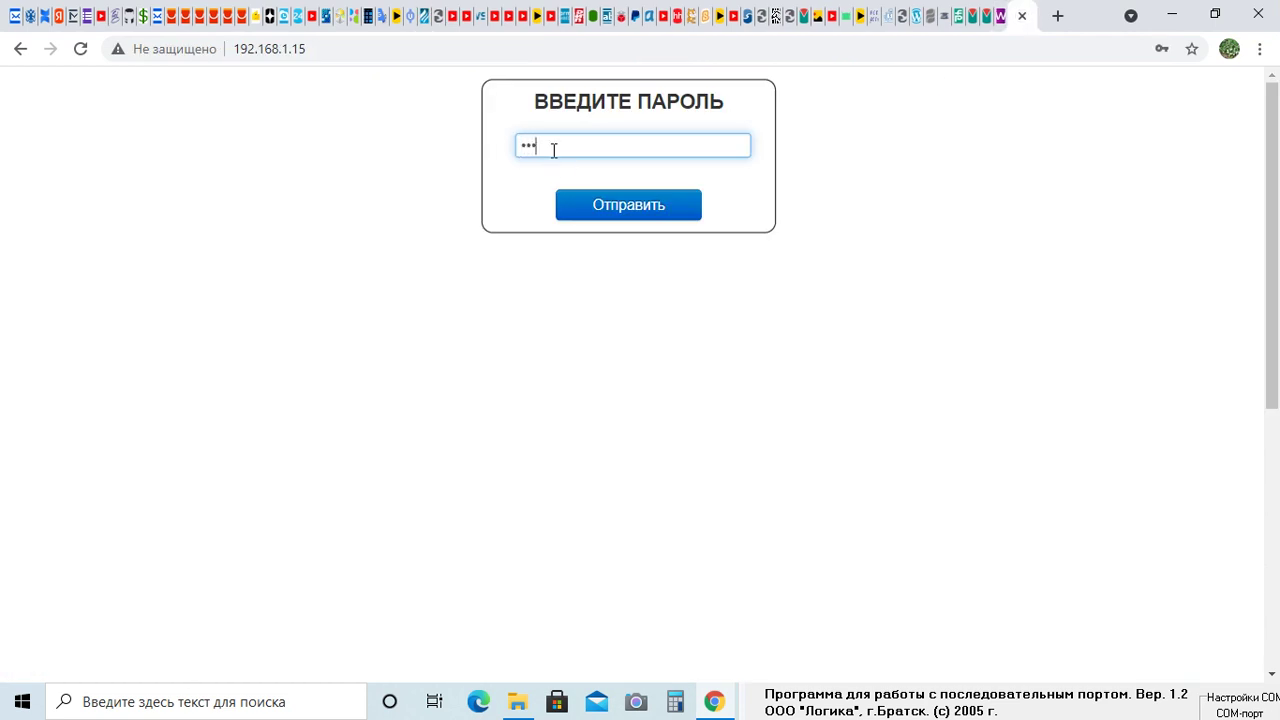
left_click(639, 206)
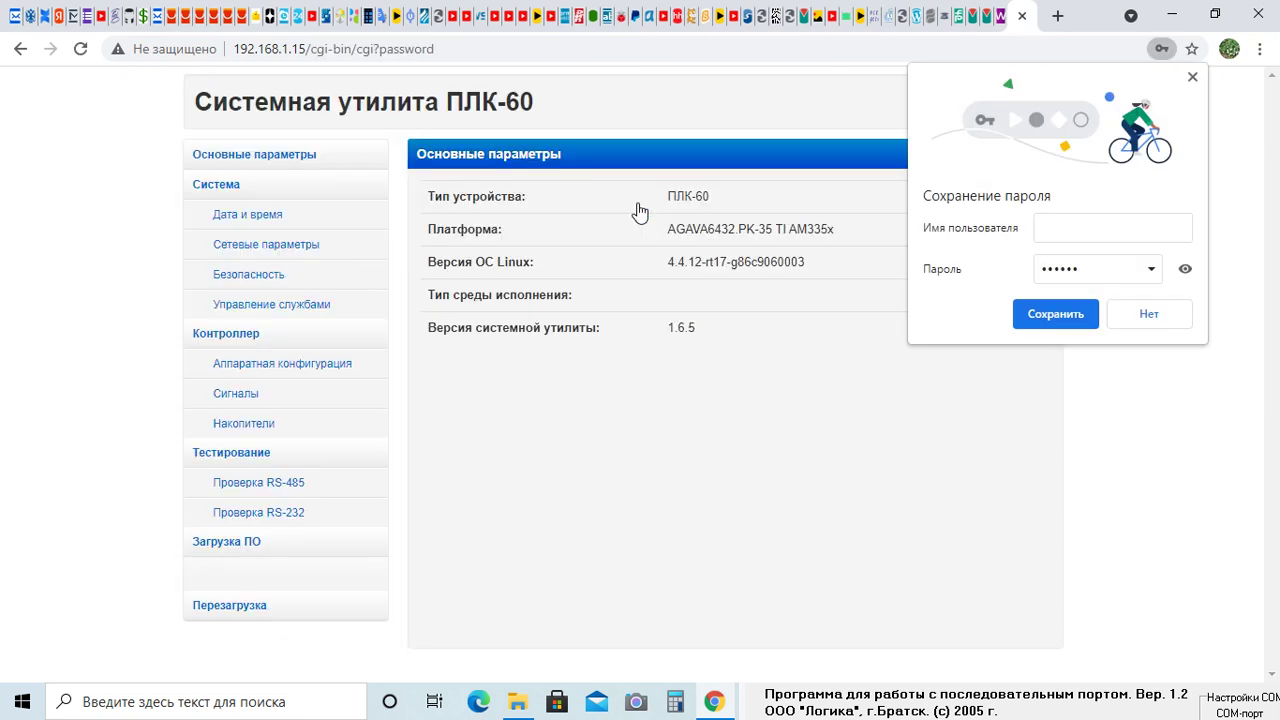
left_click(1192, 77)
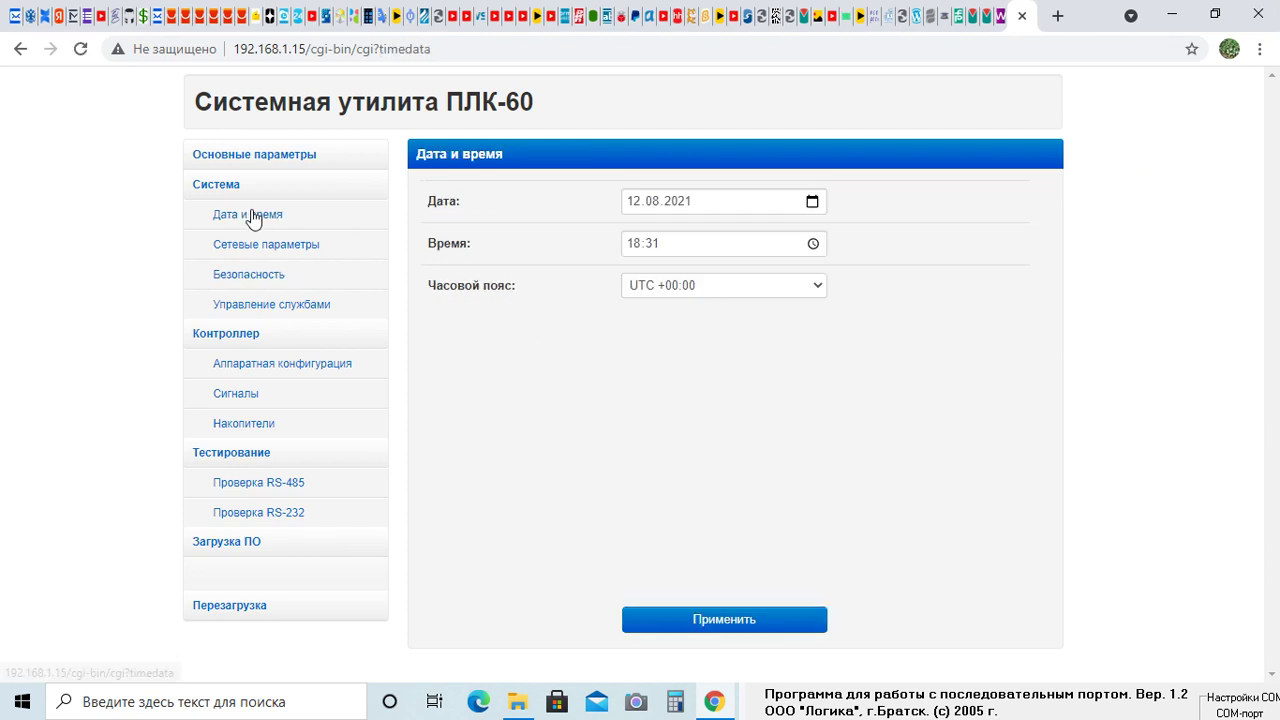
Browse the utility's network, password and service-management pages, locating the RS-232 console service
left_click(252, 249)
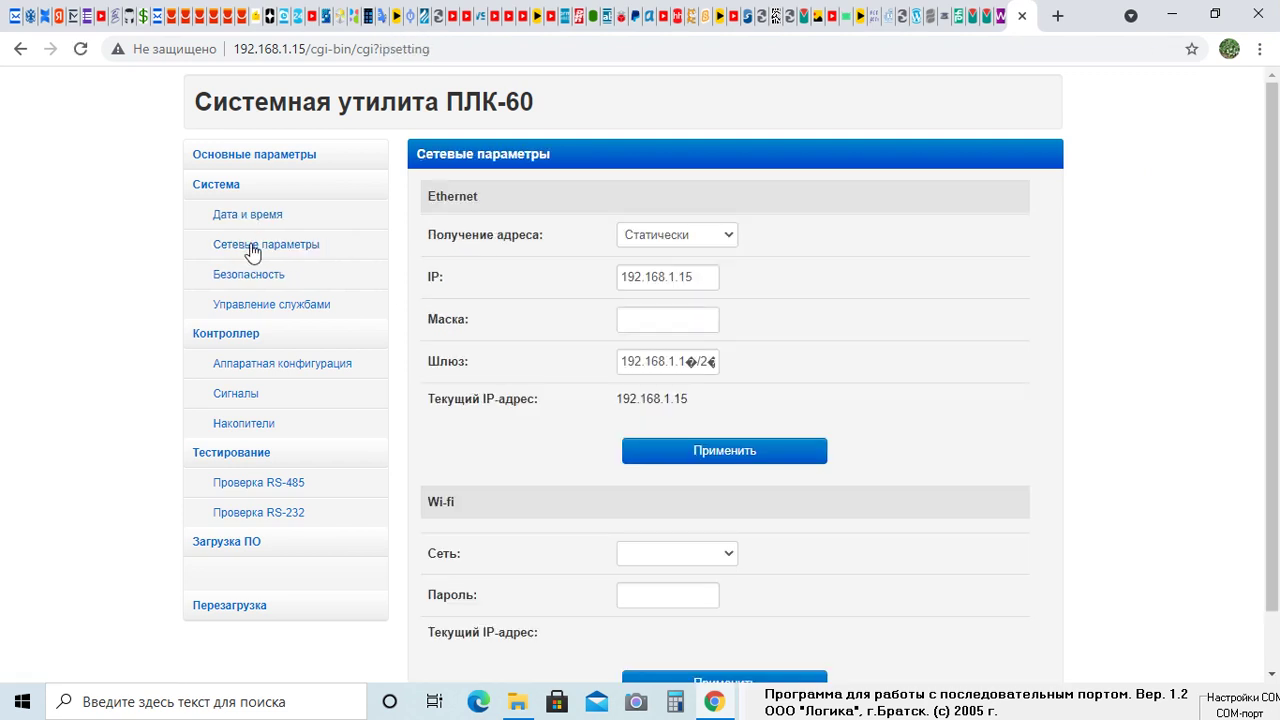
left_click(268, 280)
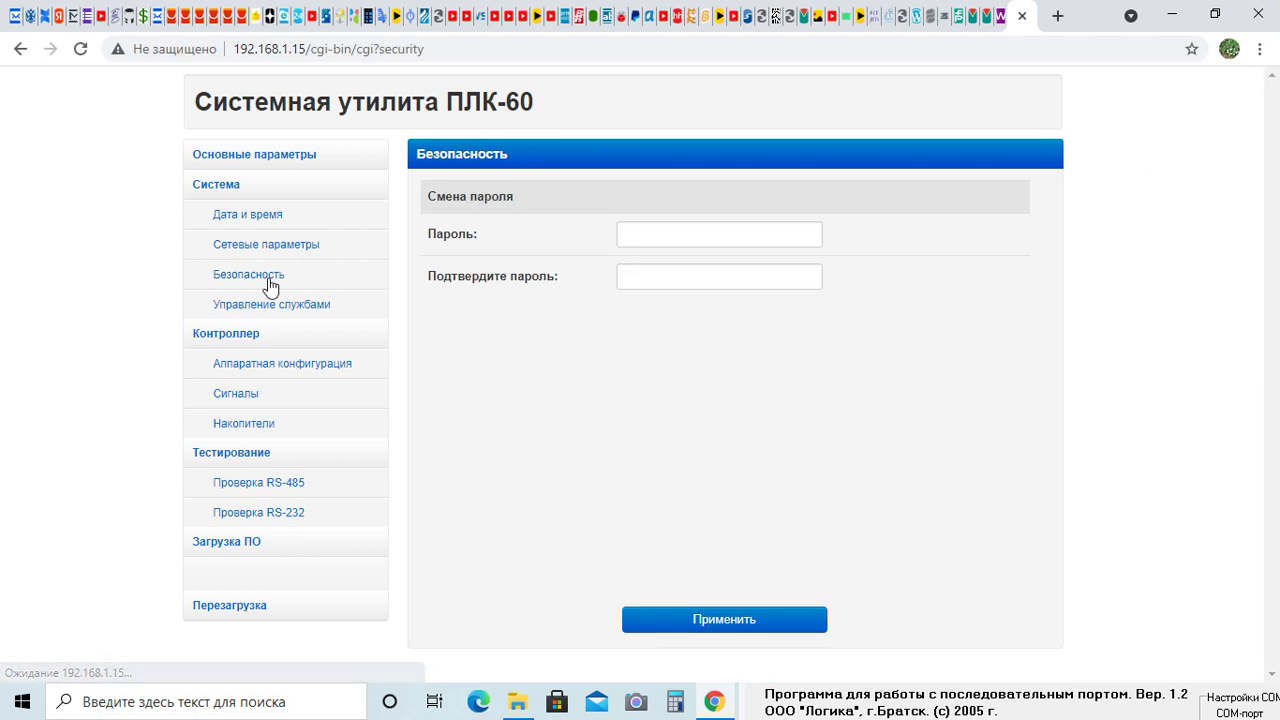
left_click(277, 306)
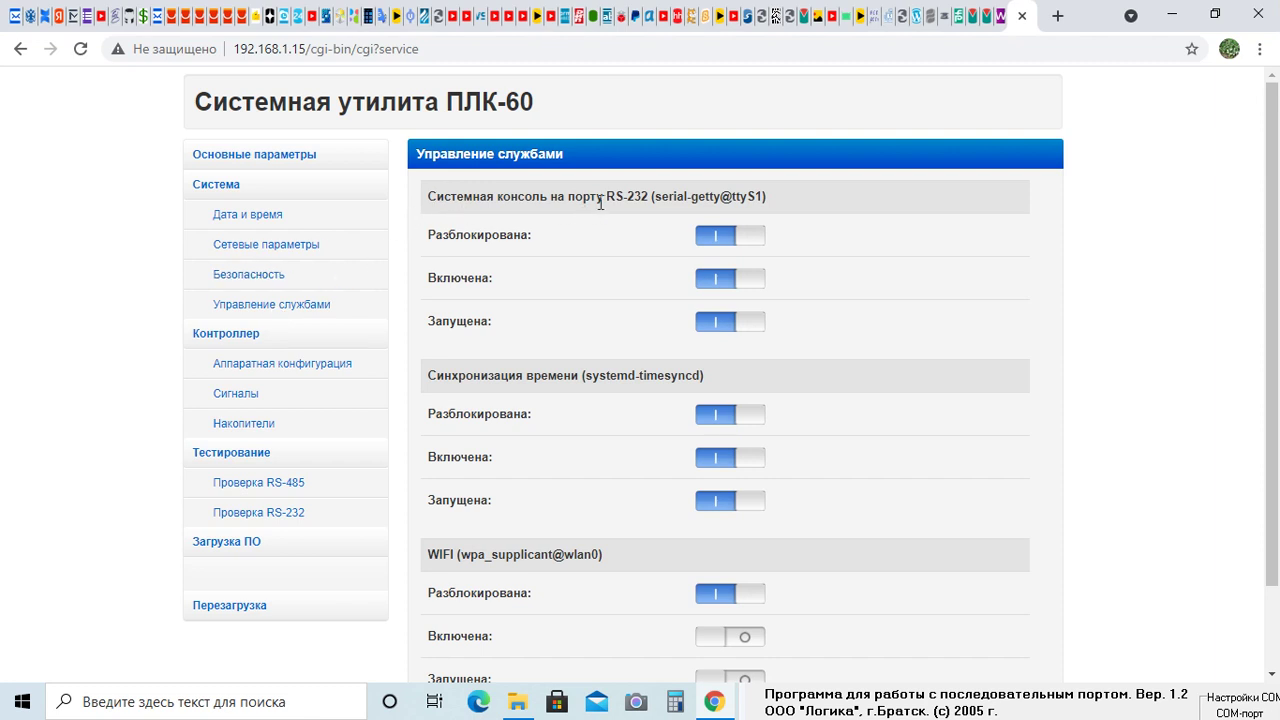
left_click_drag(620, 193, 638, 200)
Block, disable and stop the RS-232 system console service, apply, and place the serial terminal alongside
left_click(747, 240)
left_click(744, 281)
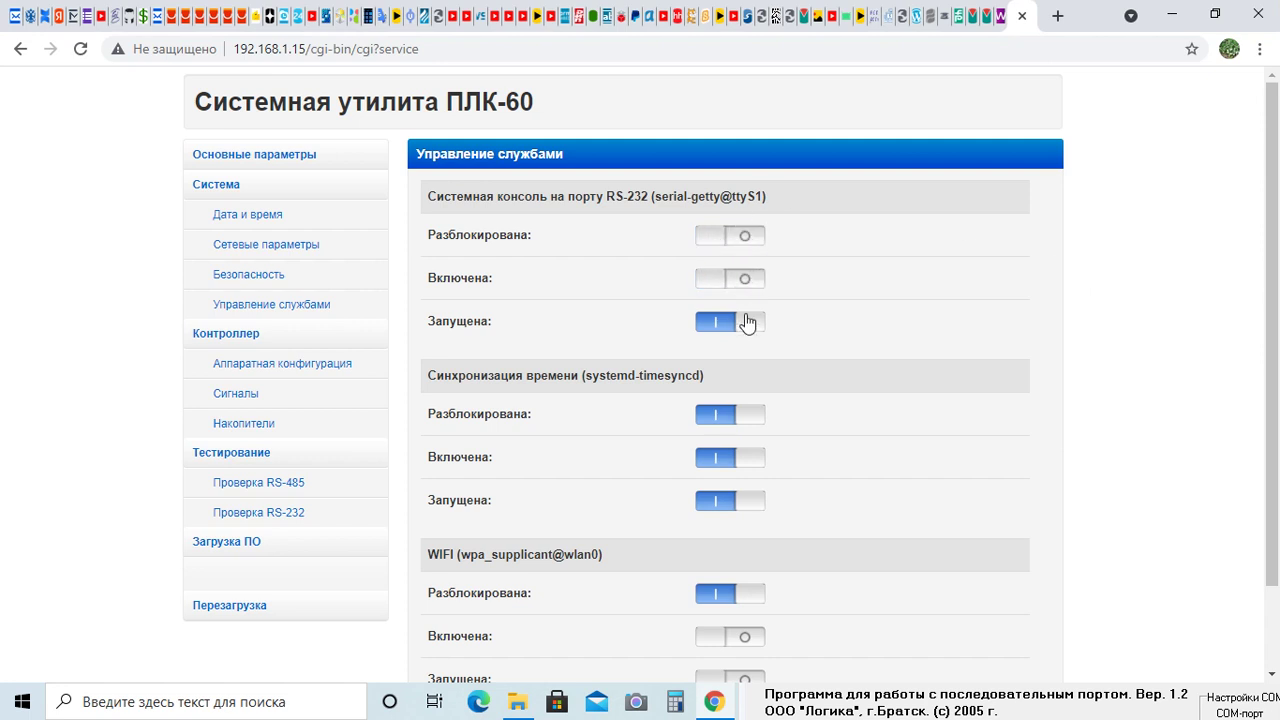
left_click(748, 321)
scroll(1001, 240, "down", 2)
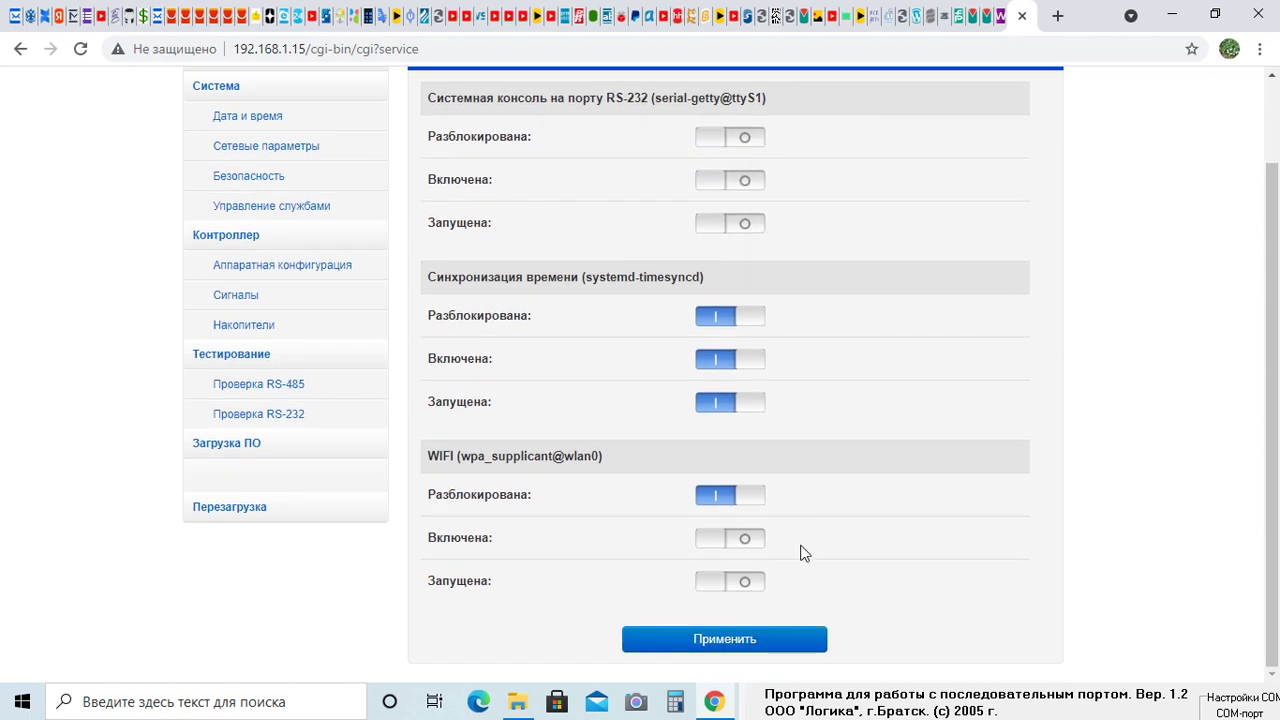
left_click(733, 648)
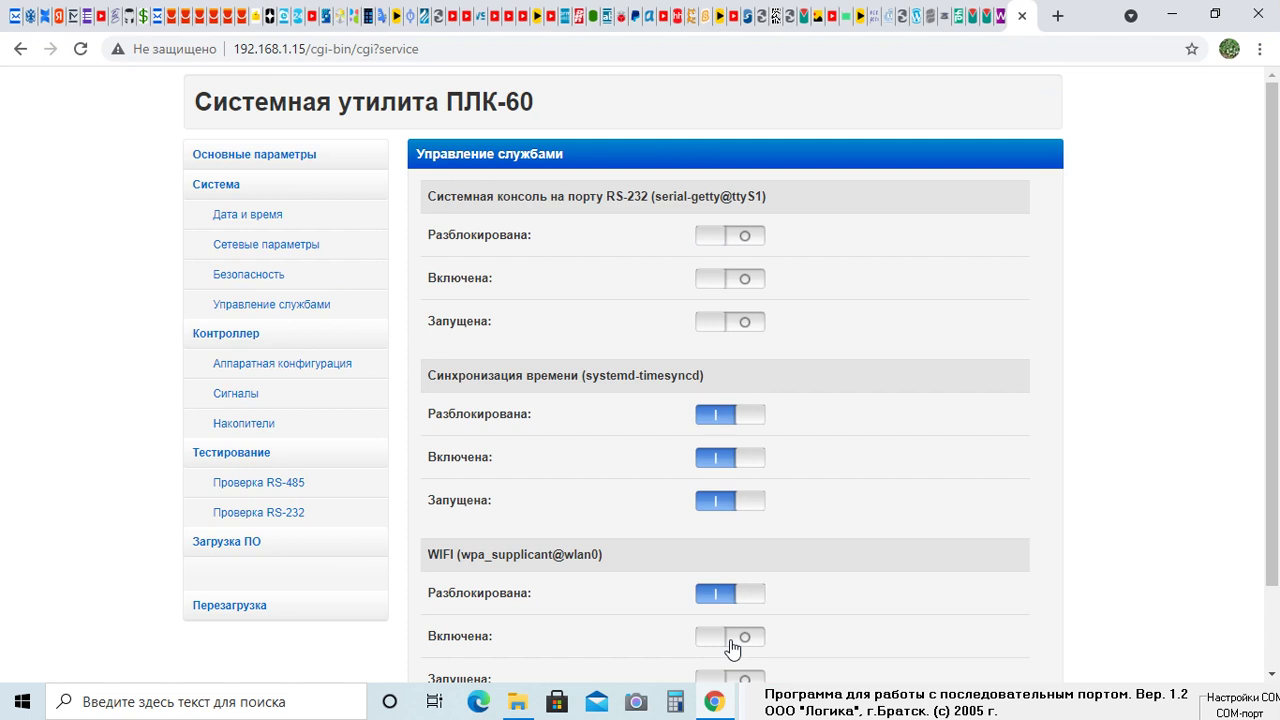
left_click(832, 712)
left_click_drag(949, 666, 1278, 520)
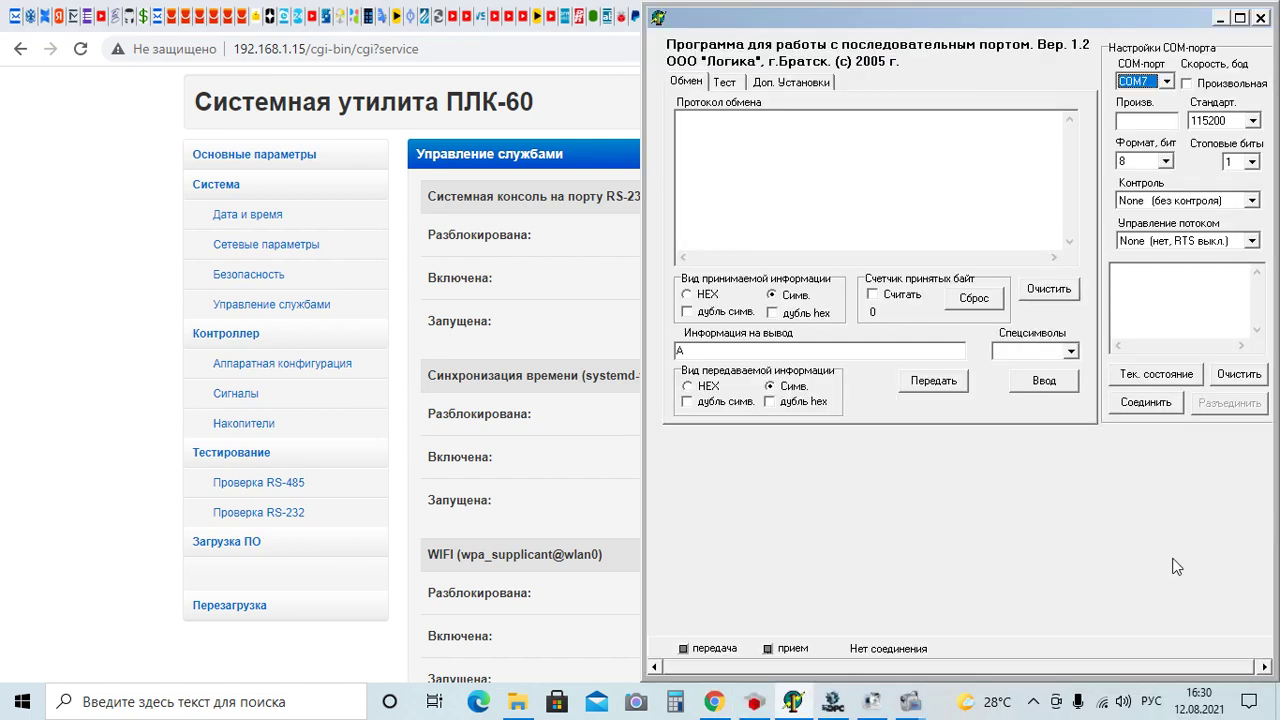
In CODESYS, select the PLC Device and open the Add Device dialog for it
left_click(755, 703)
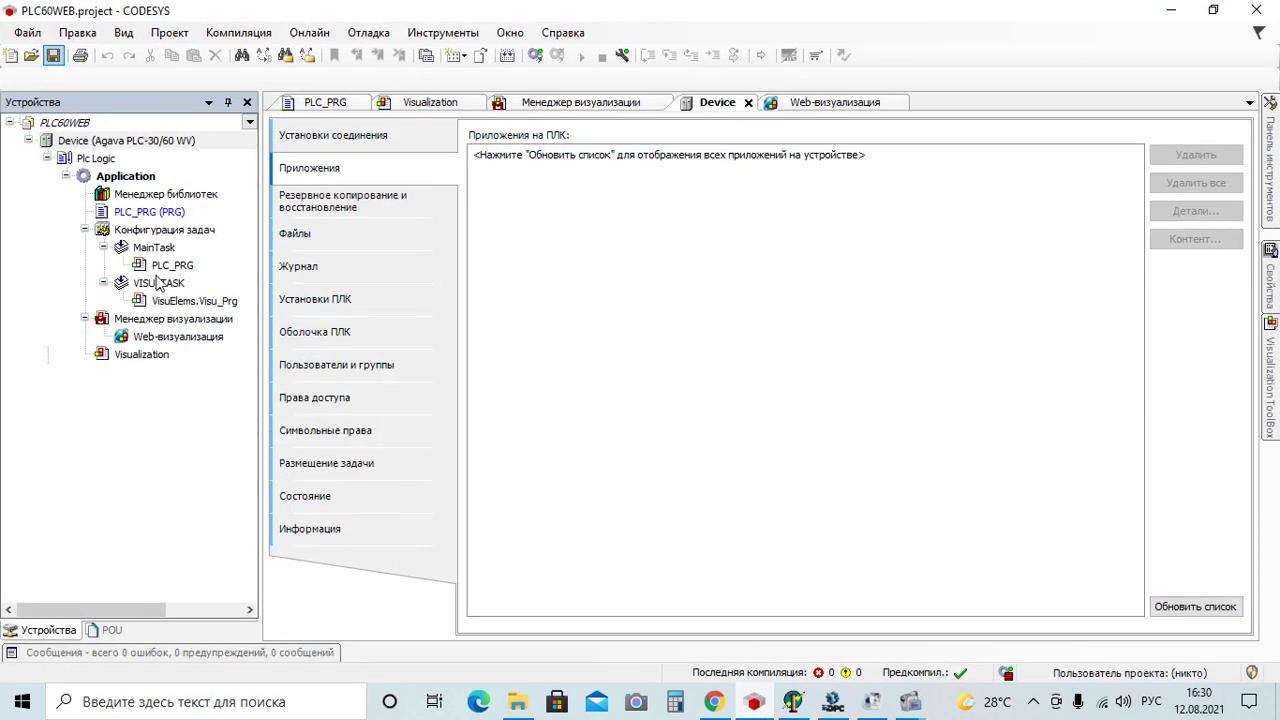
left_click(148, 145)
left_click(148, 145)
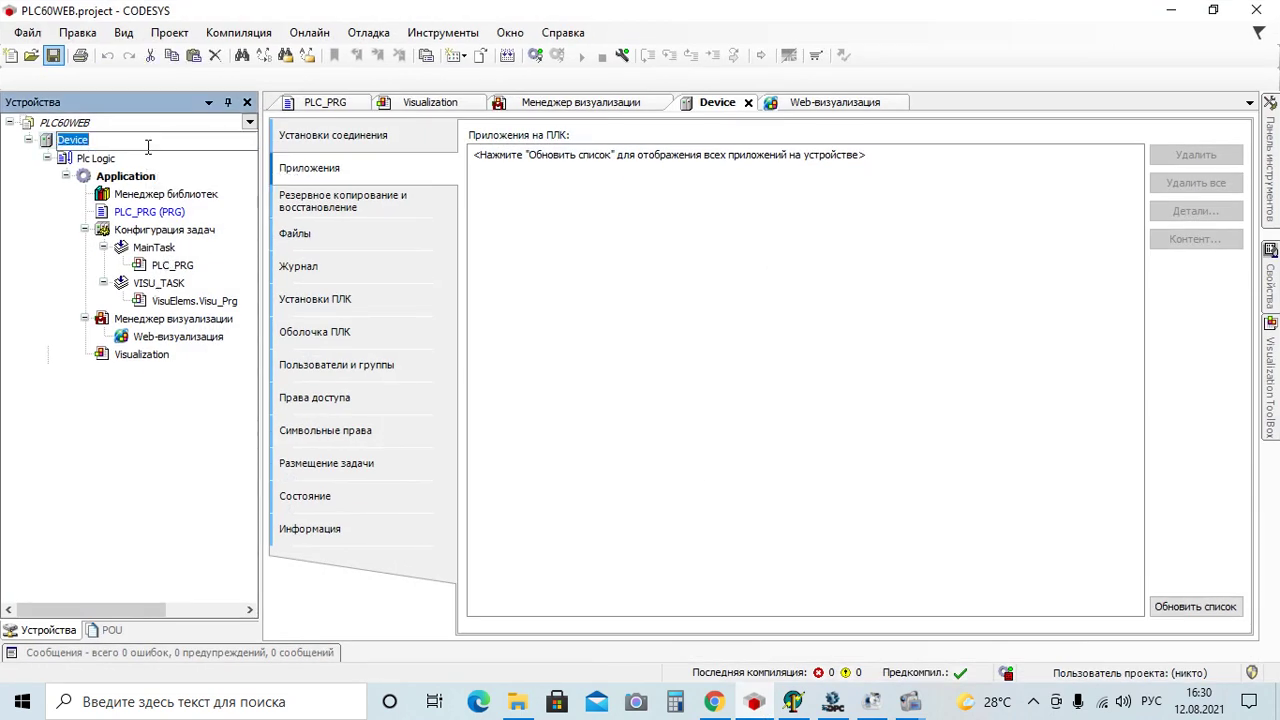
left_click(22, 312)
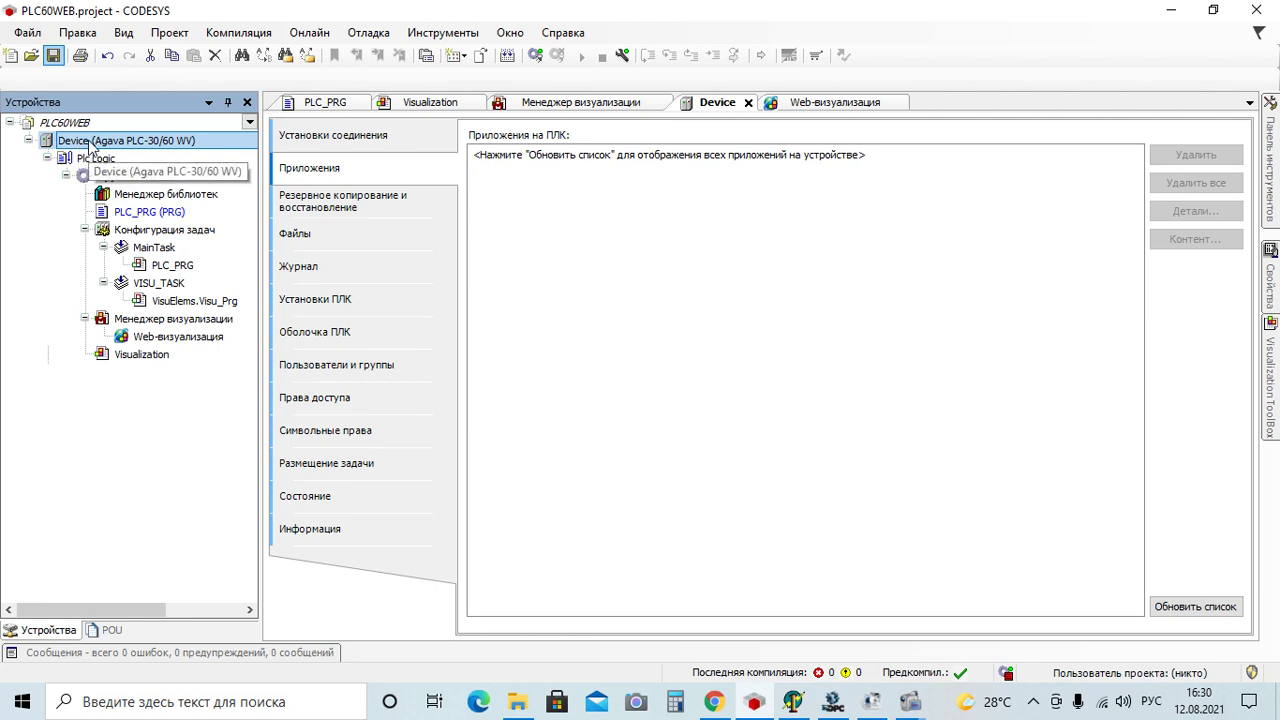
right_click(91, 148)
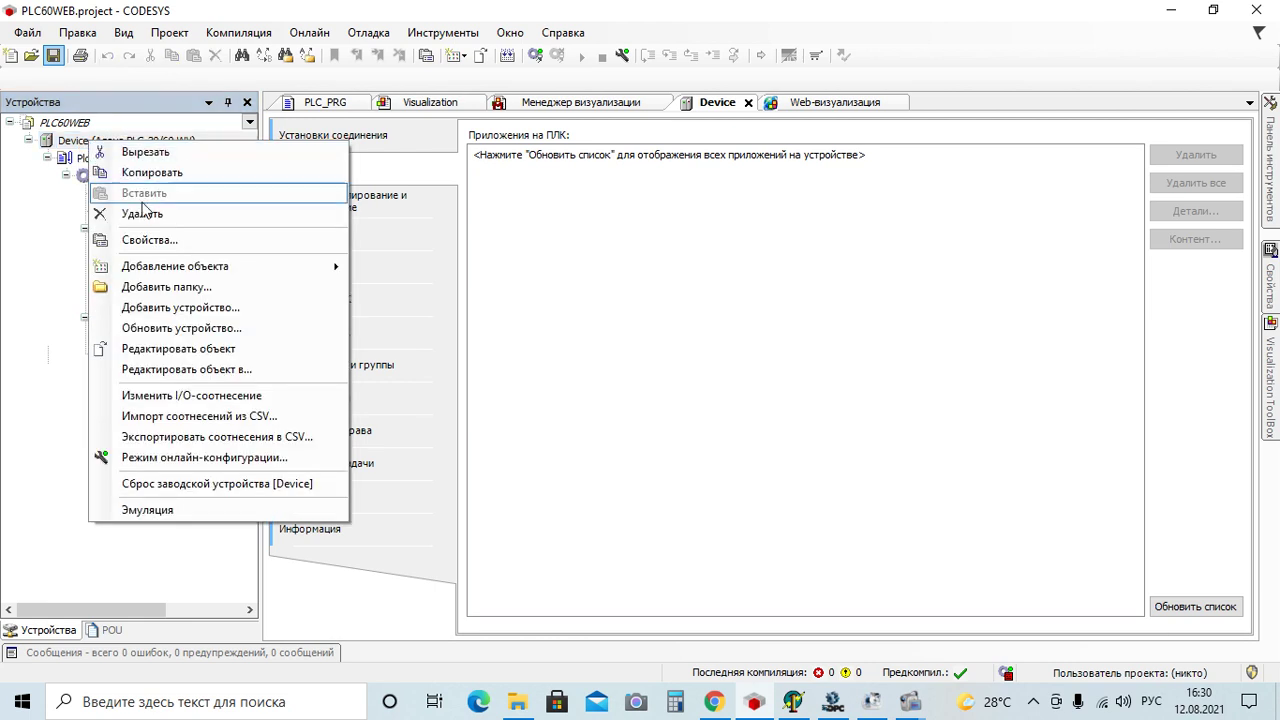
left_click(160, 312)
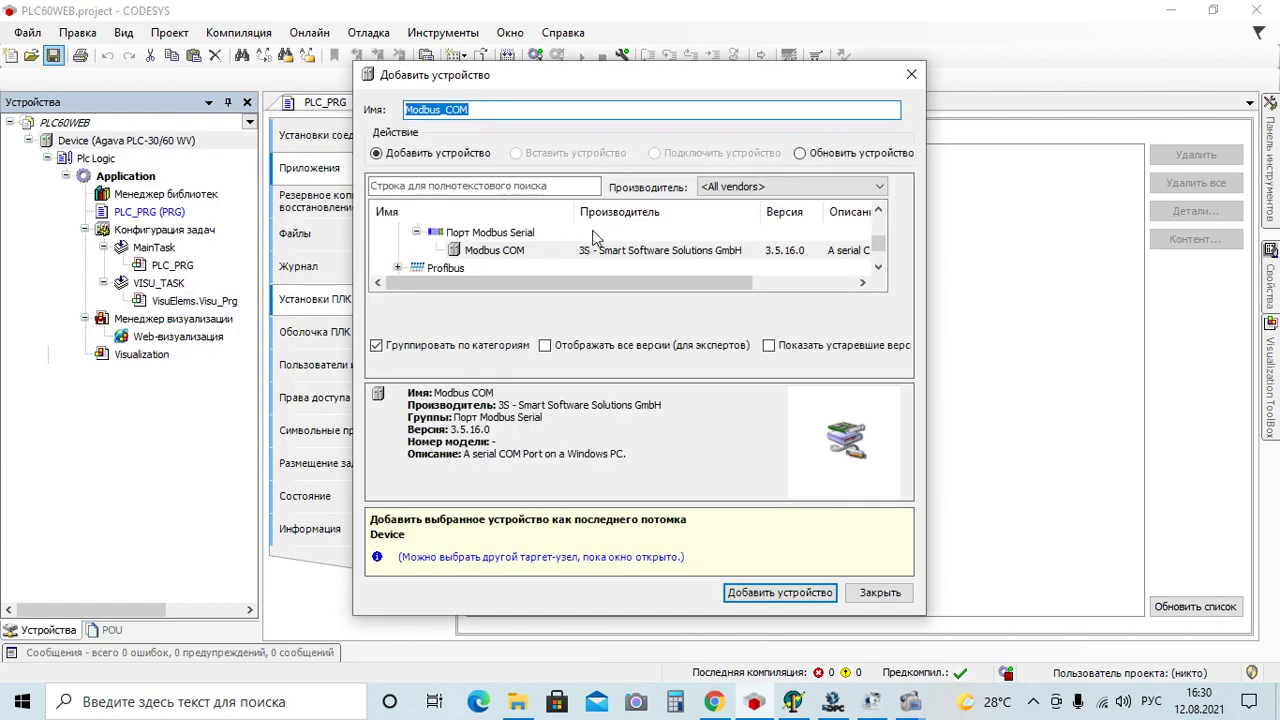
Add Modbus COM from Fieldbus > Modbus > Порт Modbus Serial beneath the Device
scroll(538, 249, "up", 1)
left_click(400, 268)
scroll(400, 268, "up", 2)
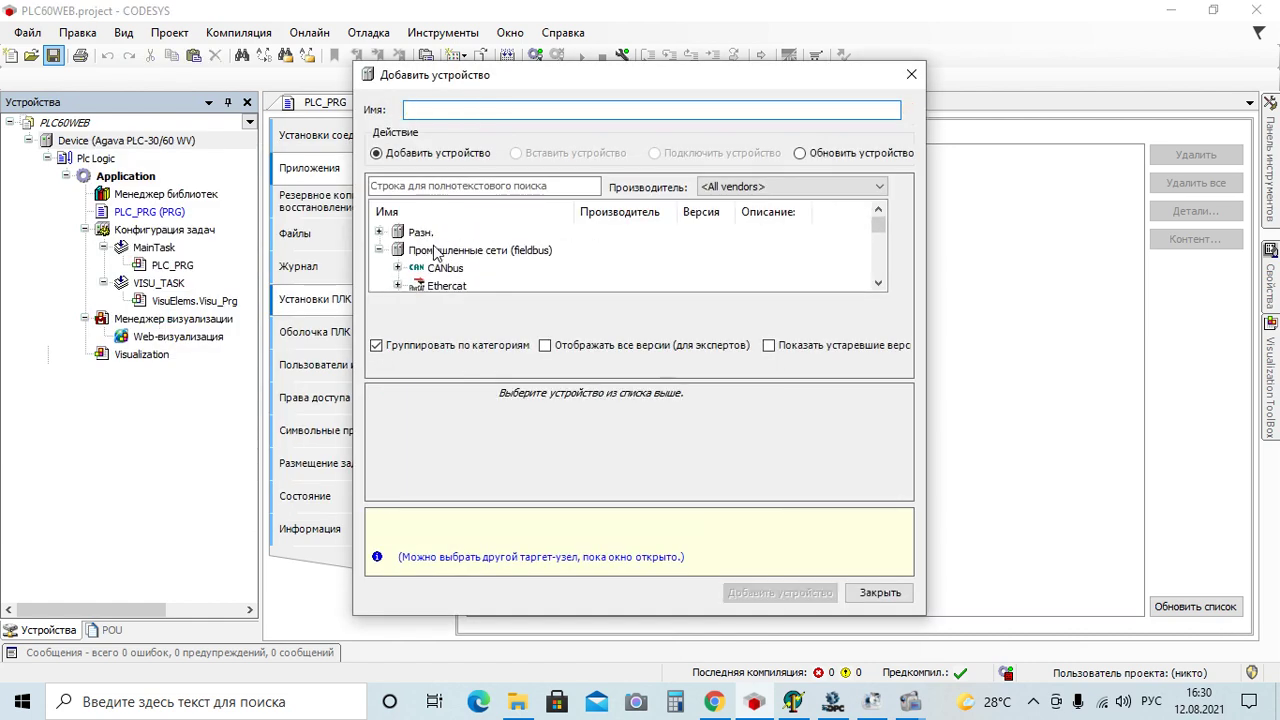
left_click(380, 251)
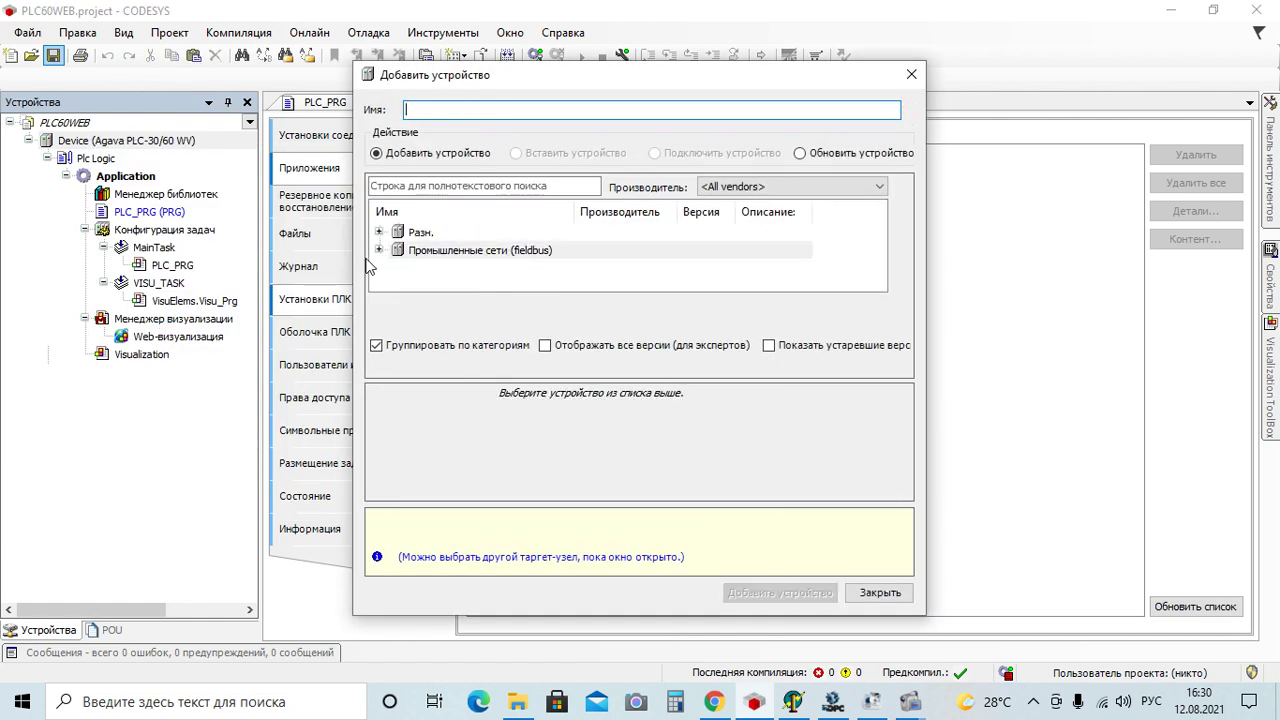
left_click(380, 250)
scroll(525, 266, "down", 2)
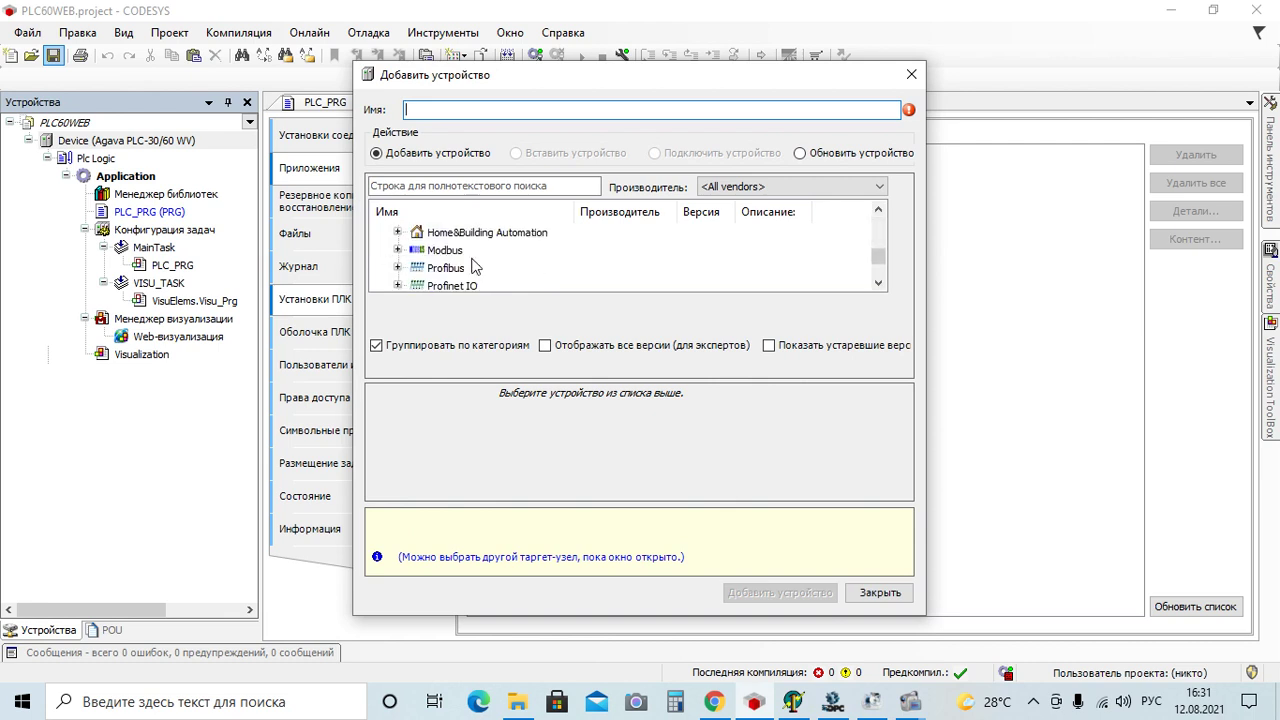
left_click(398, 251)
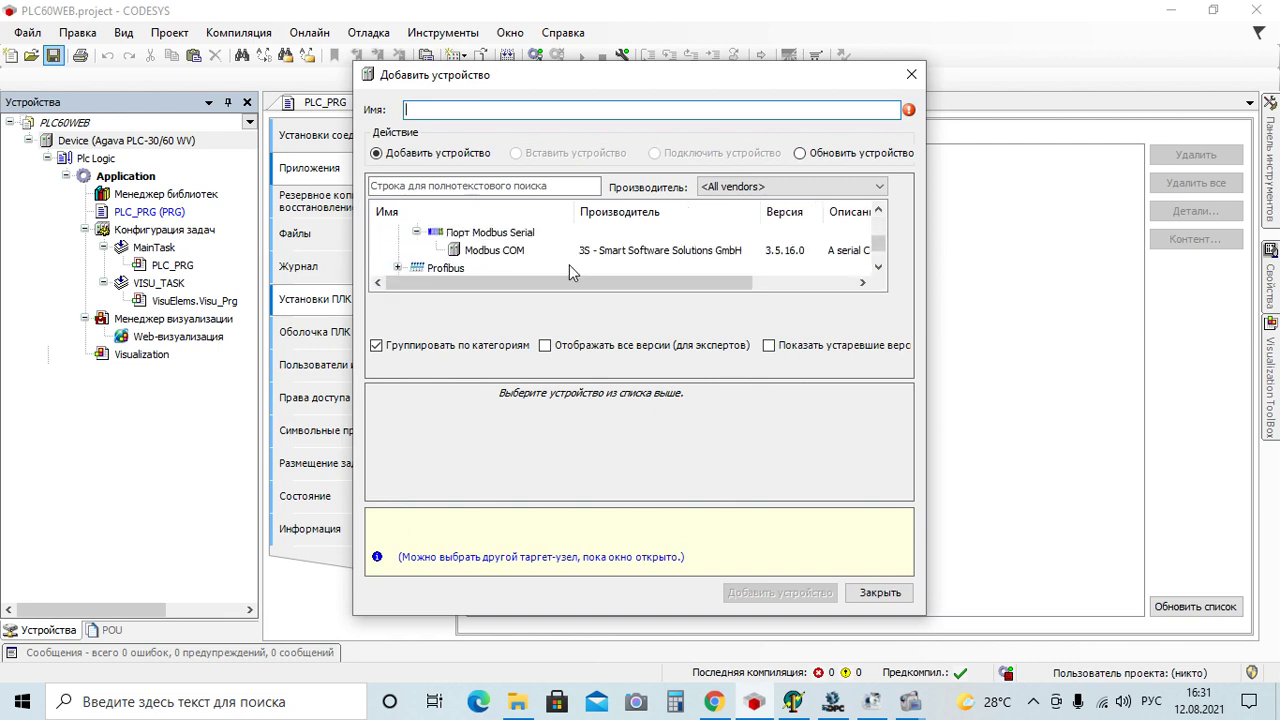
scroll(569, 264, "up", 1)
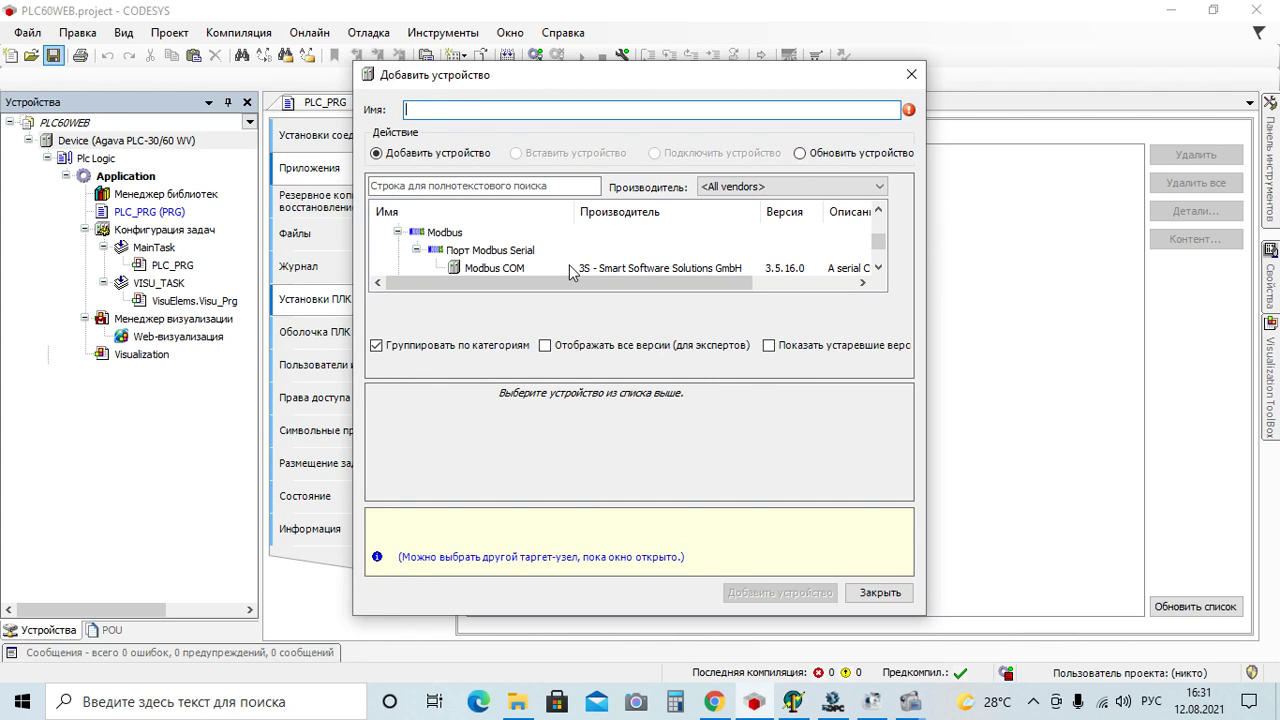
double_click(505, 268)
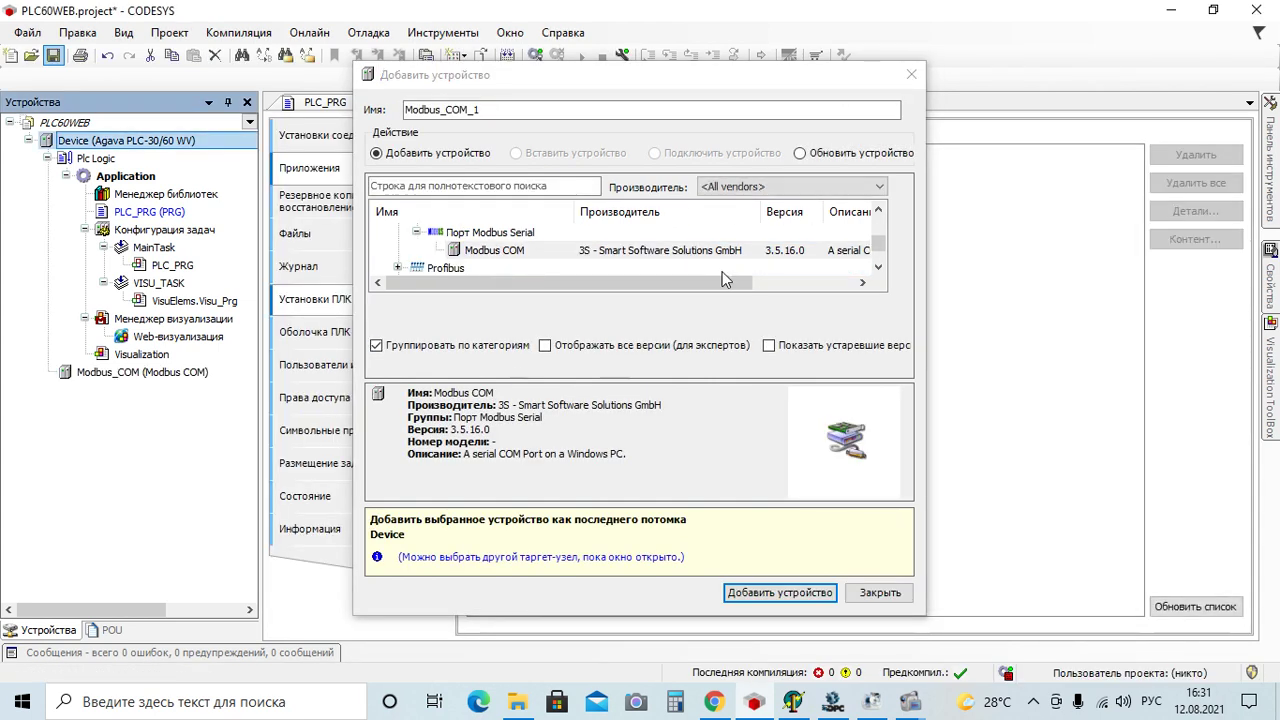
left_click(911, 74)
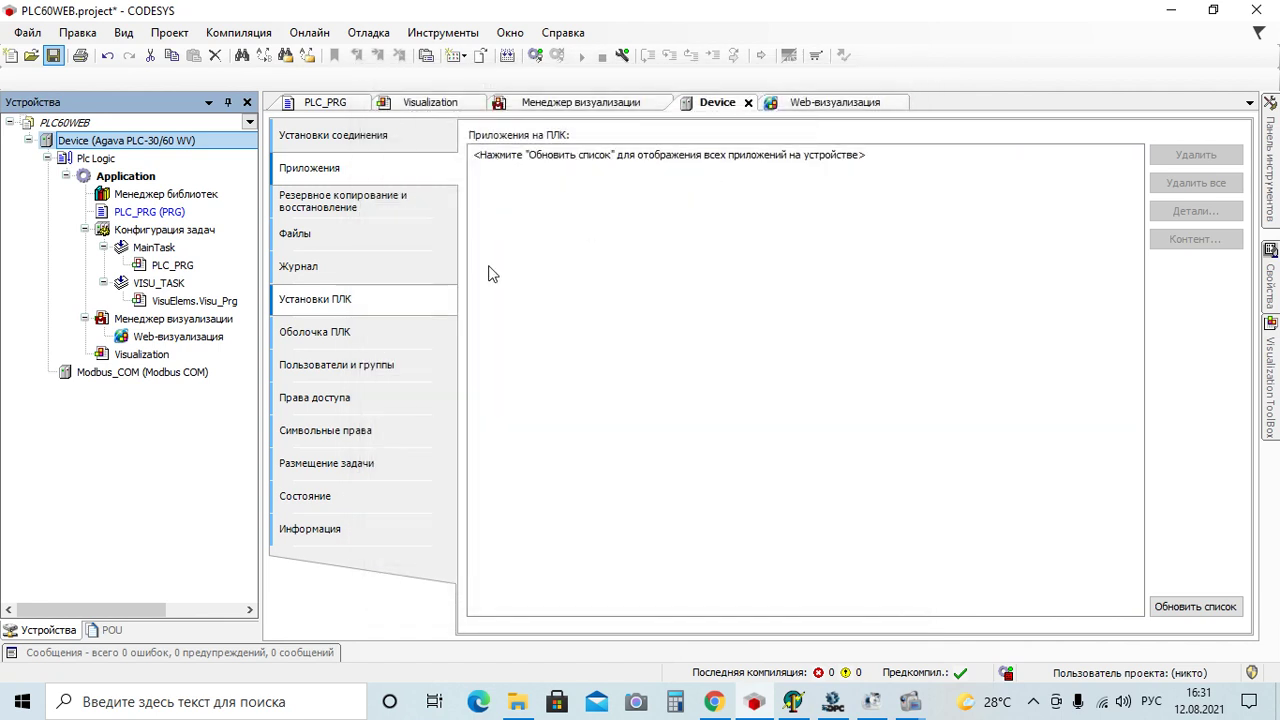
Change Modbus_COM parity from EVEN to NONE, keeping 9600 baud, 8 data bits, 1 stop bit
double_click(174, 378)
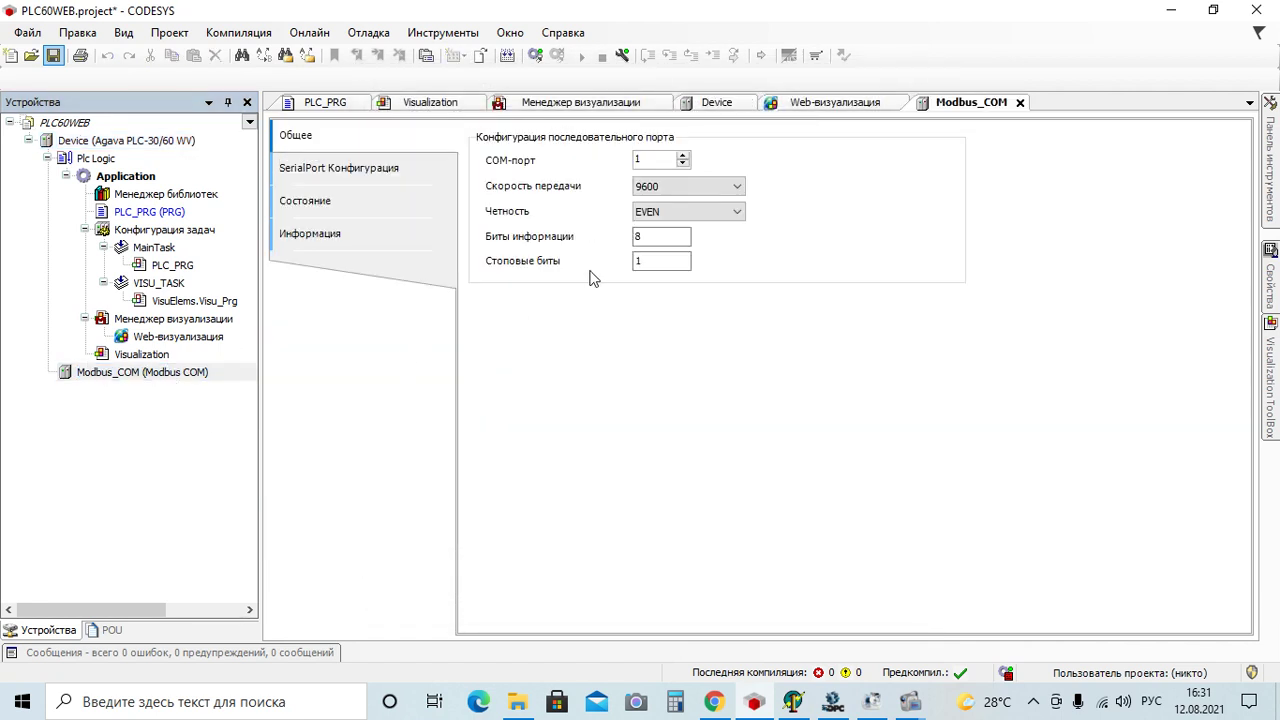
left_click(737, 187)
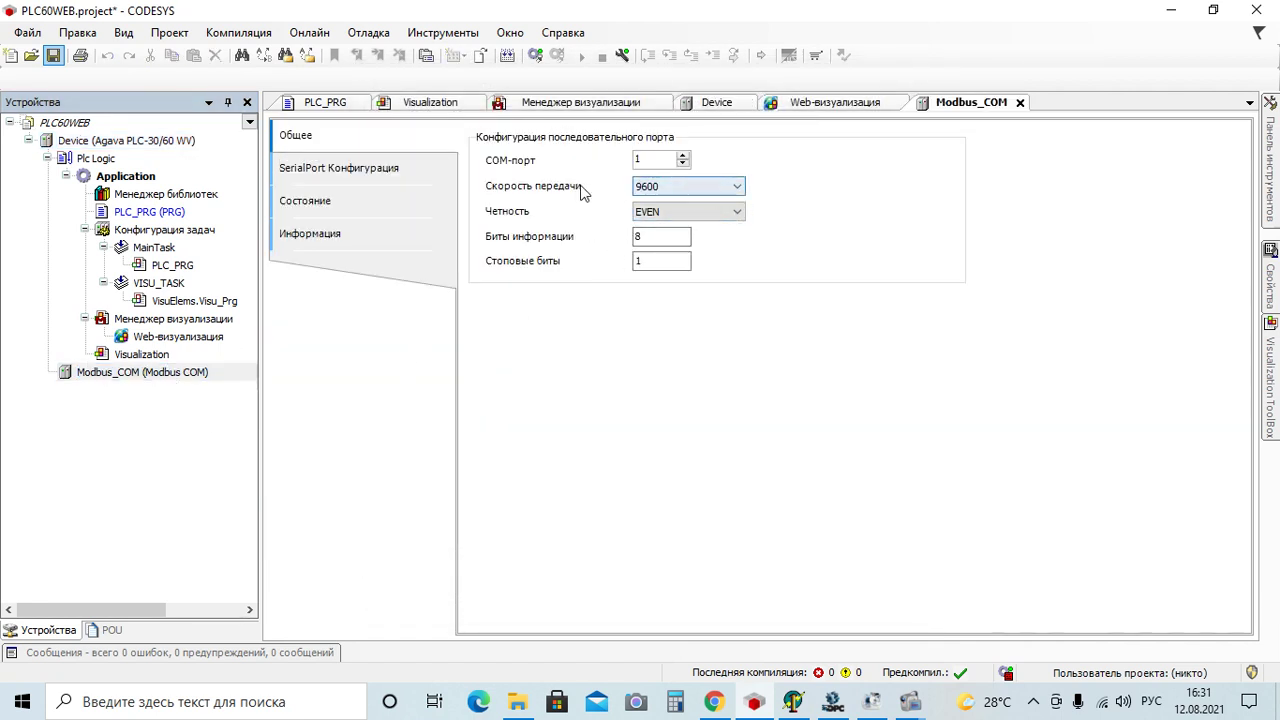
left_click(737, 214)
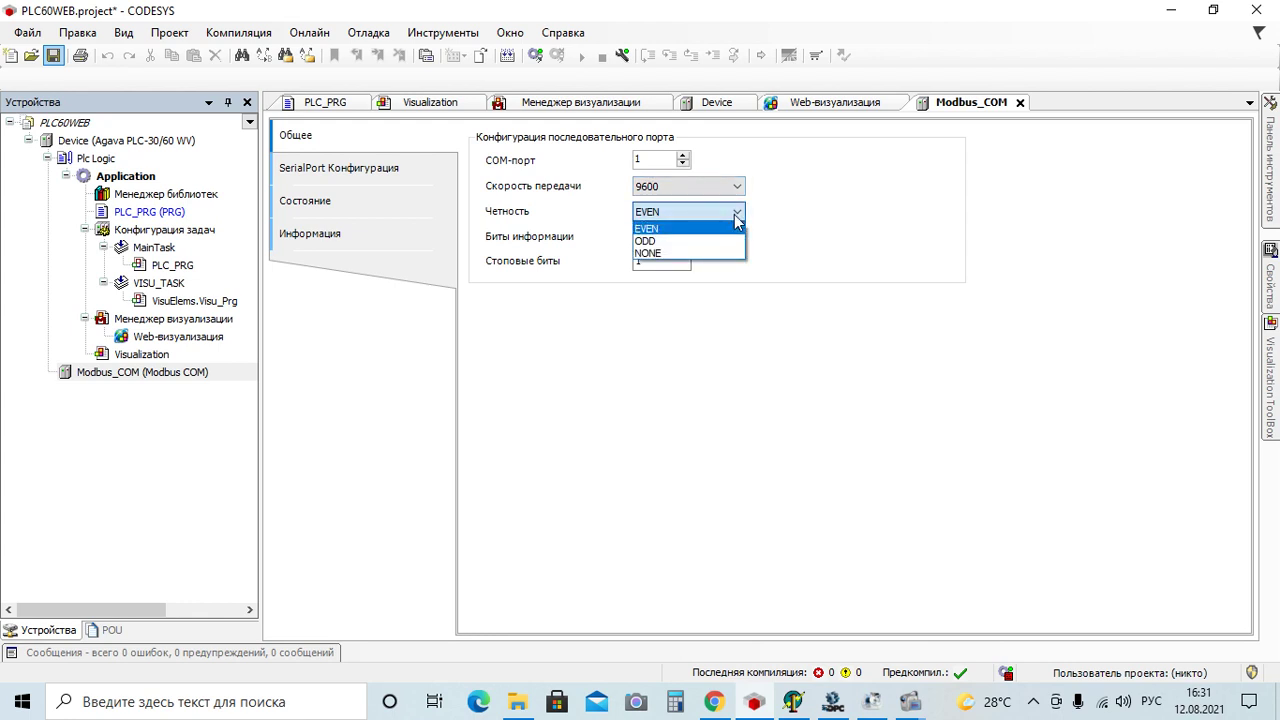
left_click(730, 253)
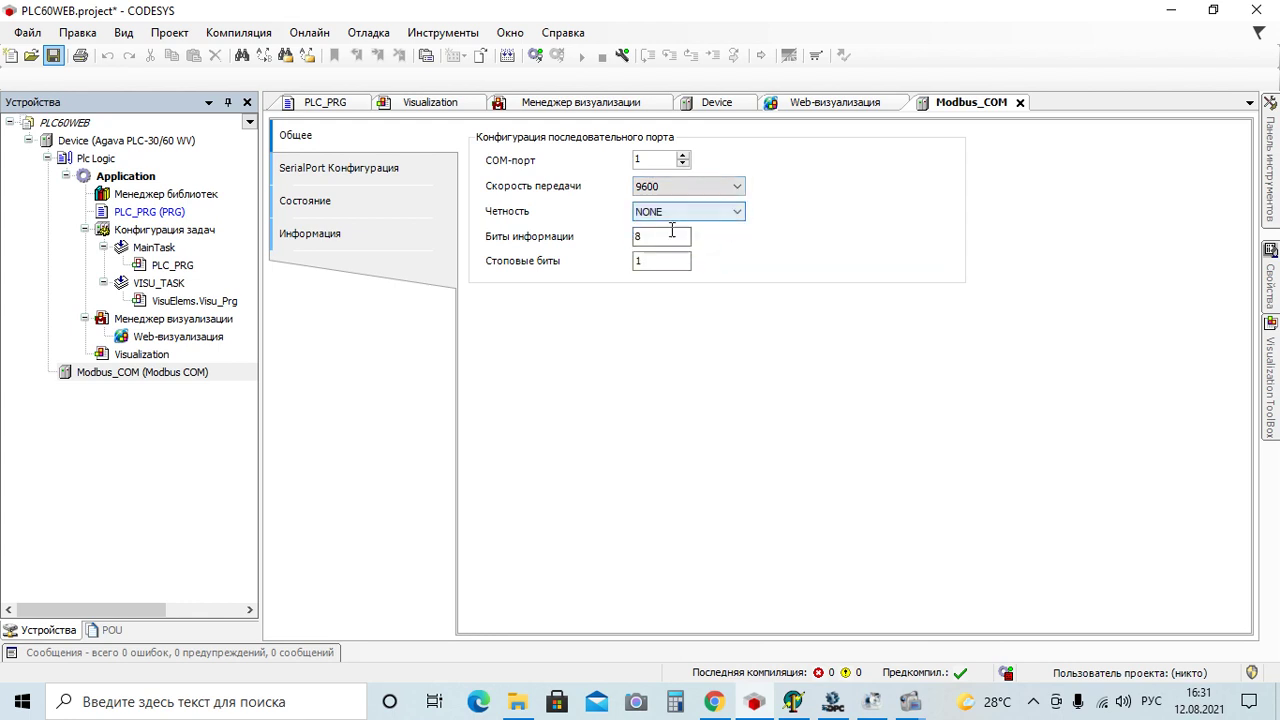
left_click(641, 236)
left_click(645, 262)
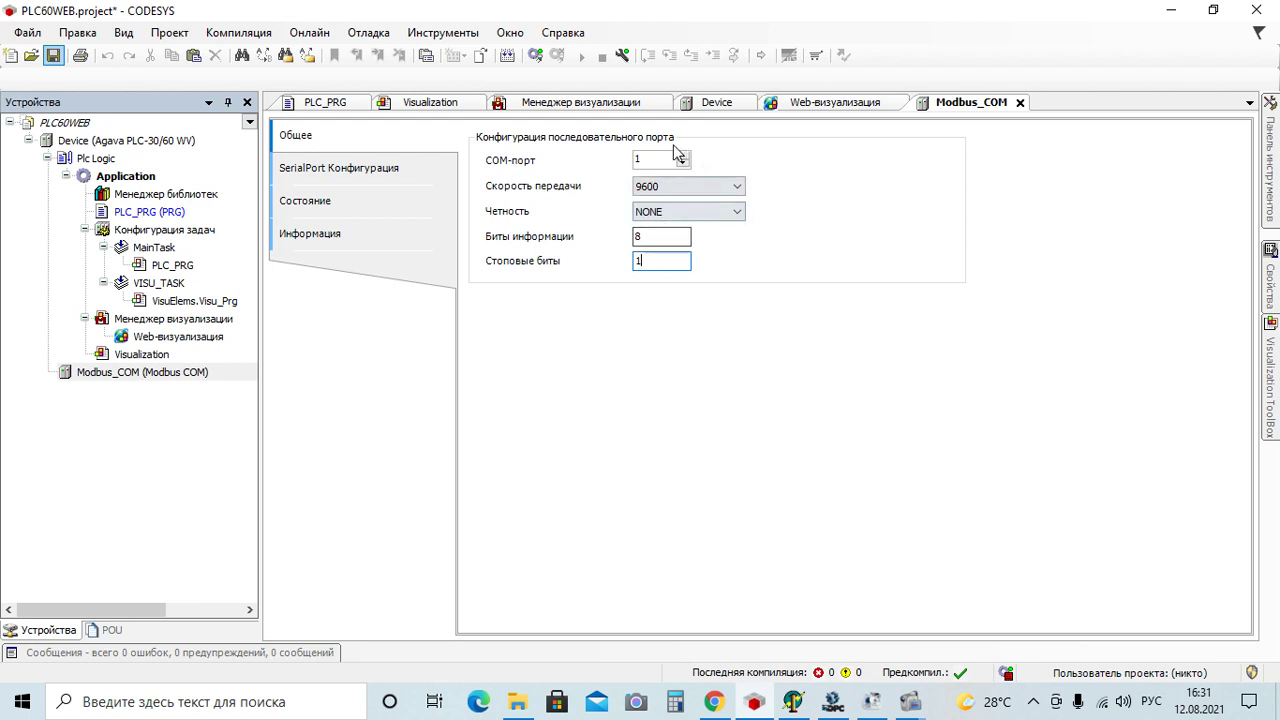
left_click(731, 706)
Look up the RS-232 port number (2) in the mail.ru letter listing the COM ports
left_click(22, 15)
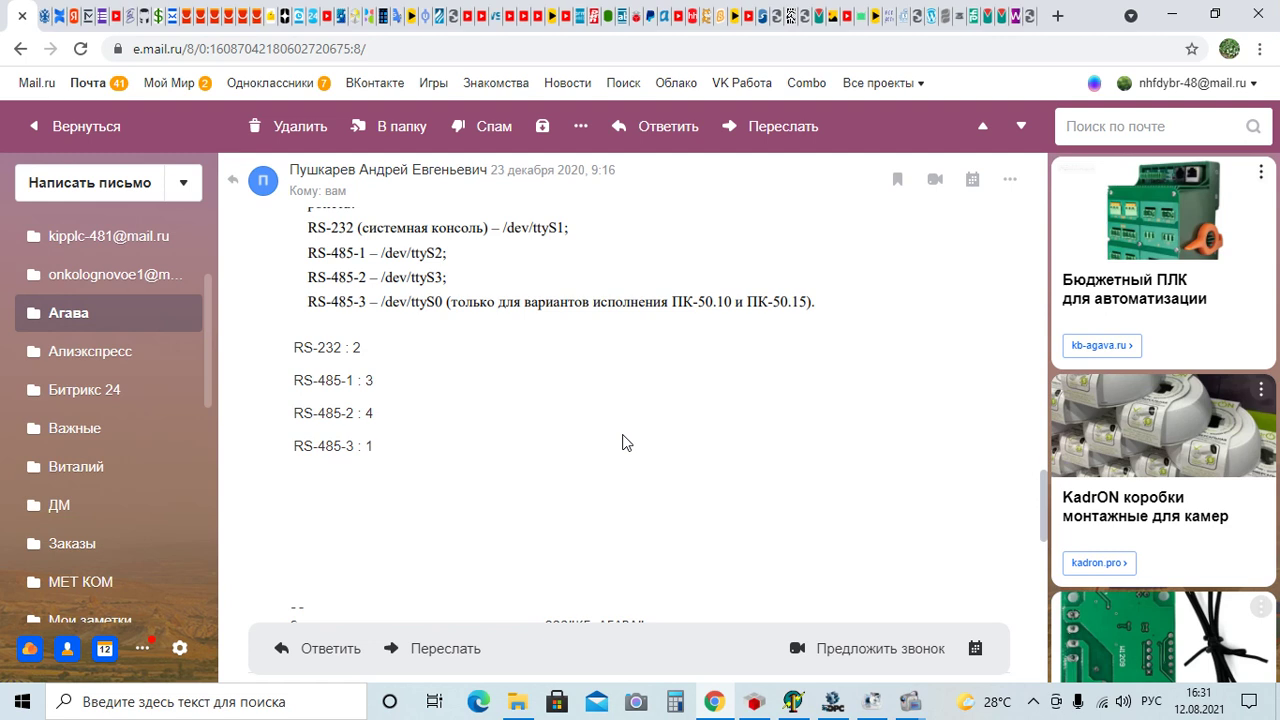
left_click_drag(291, 347, 362, 349)
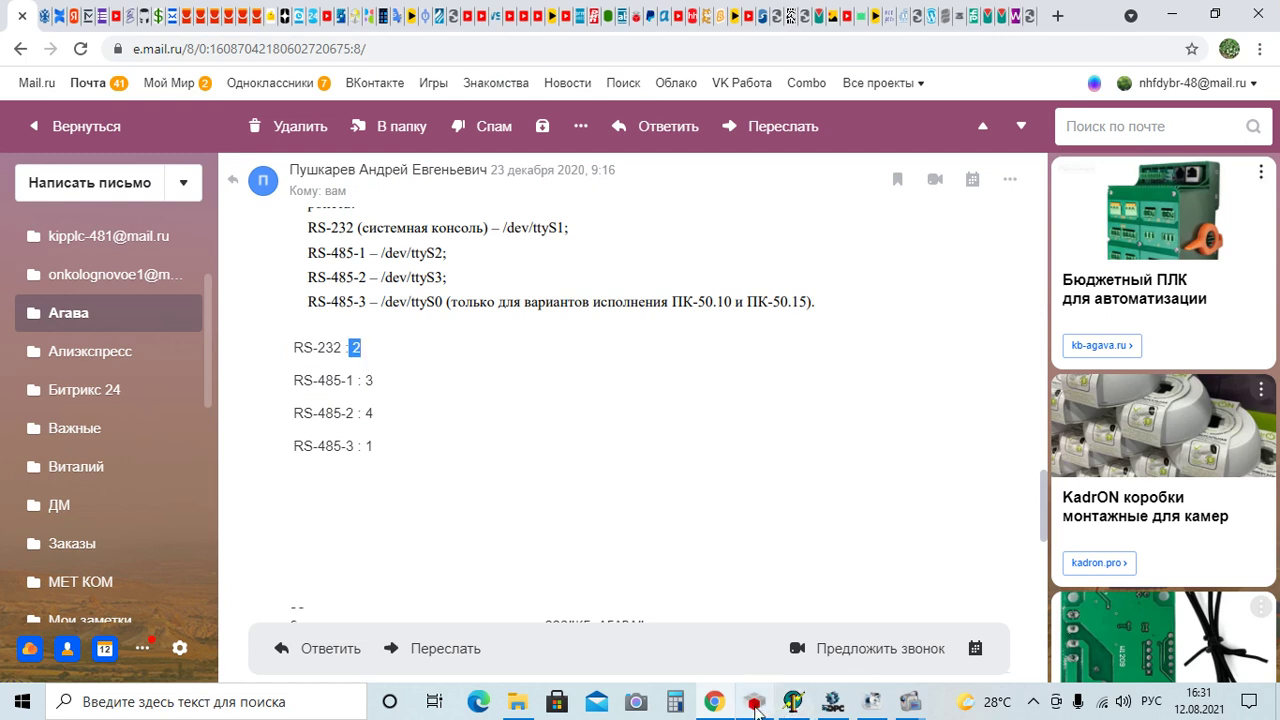
left_click(755, 704)
Set Modbus_COM to COM port 2 and add a Modbus Master, COM Port device beneath it
left_click(683, 157)
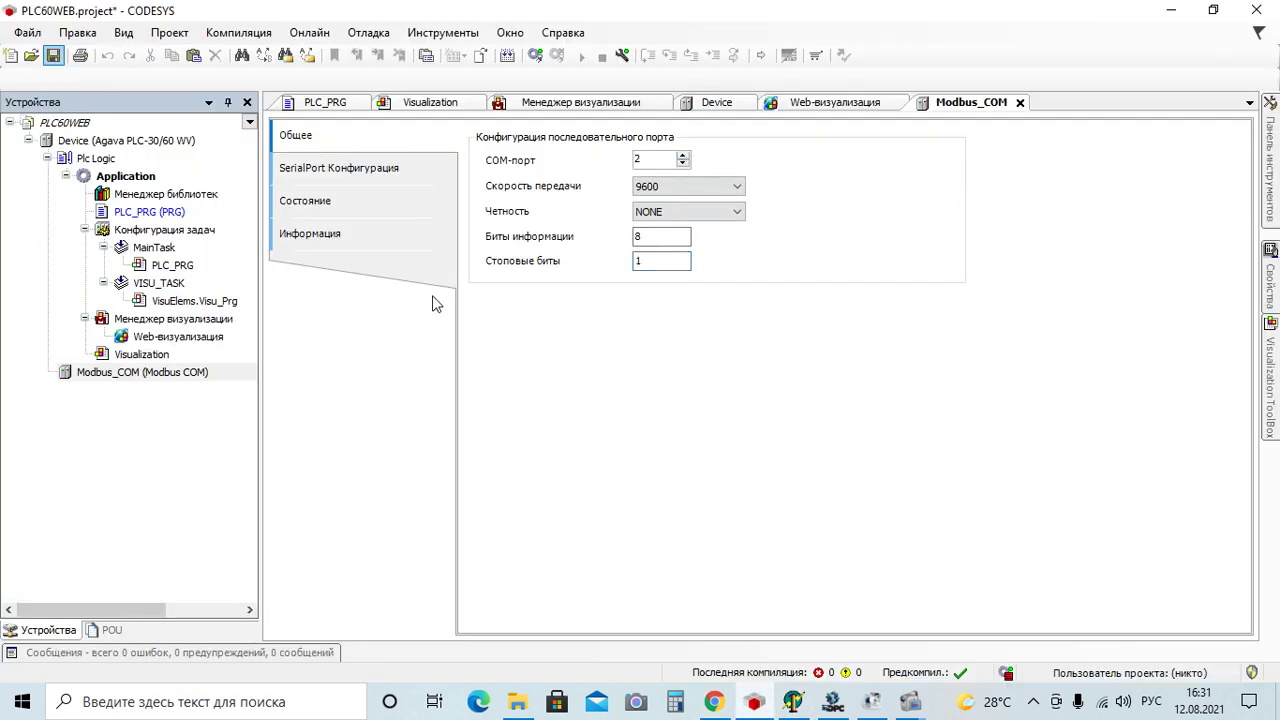
right_click(75, 377)
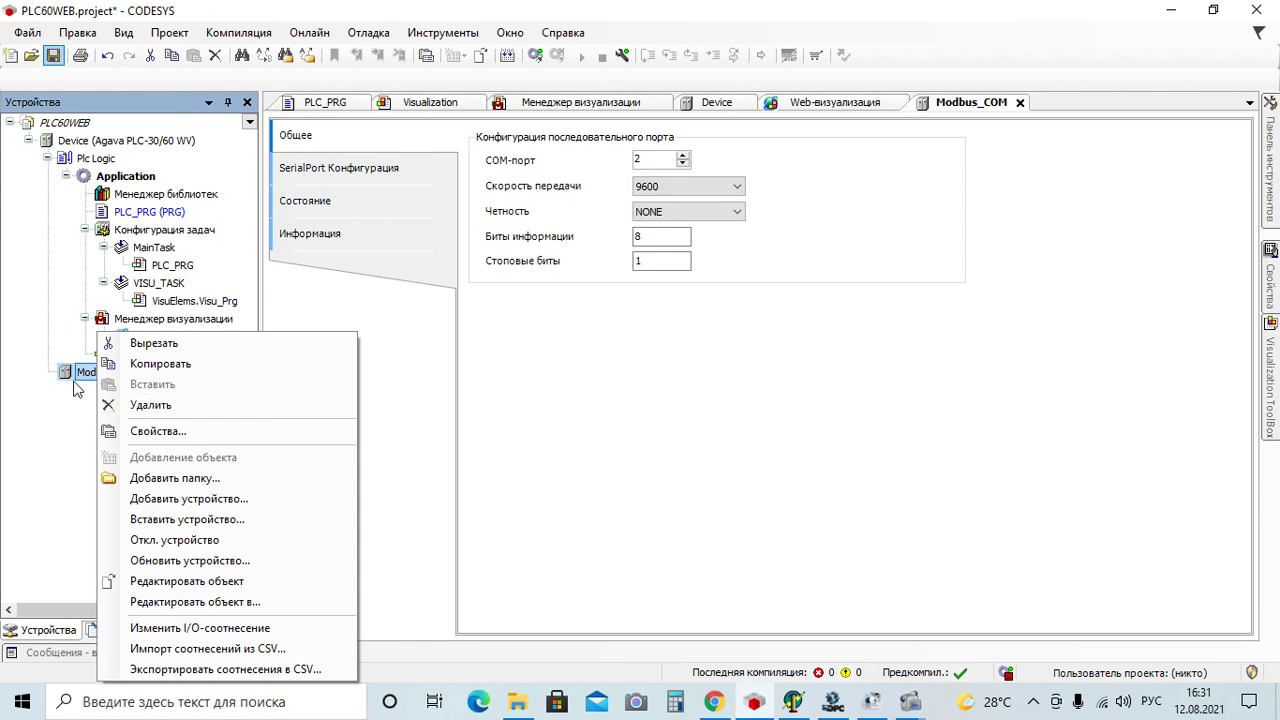
left_click(72, 384)
right_click(83, 380)
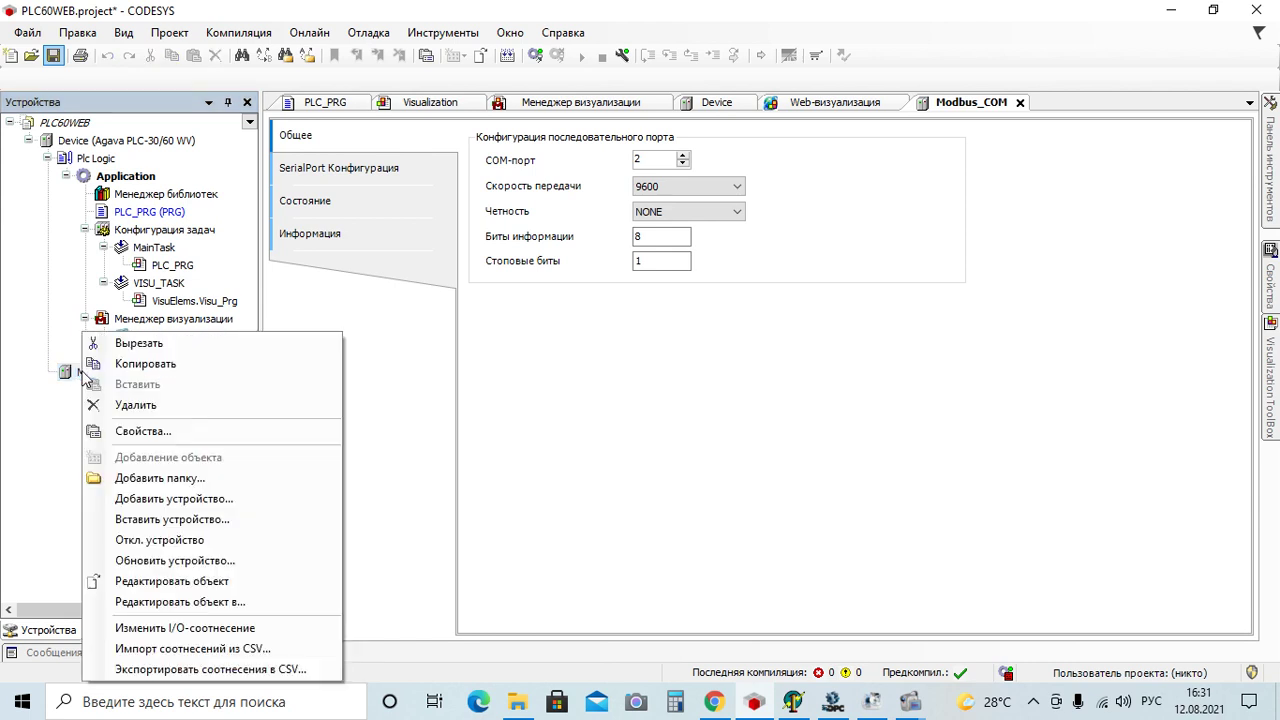
left_click(180, 498)
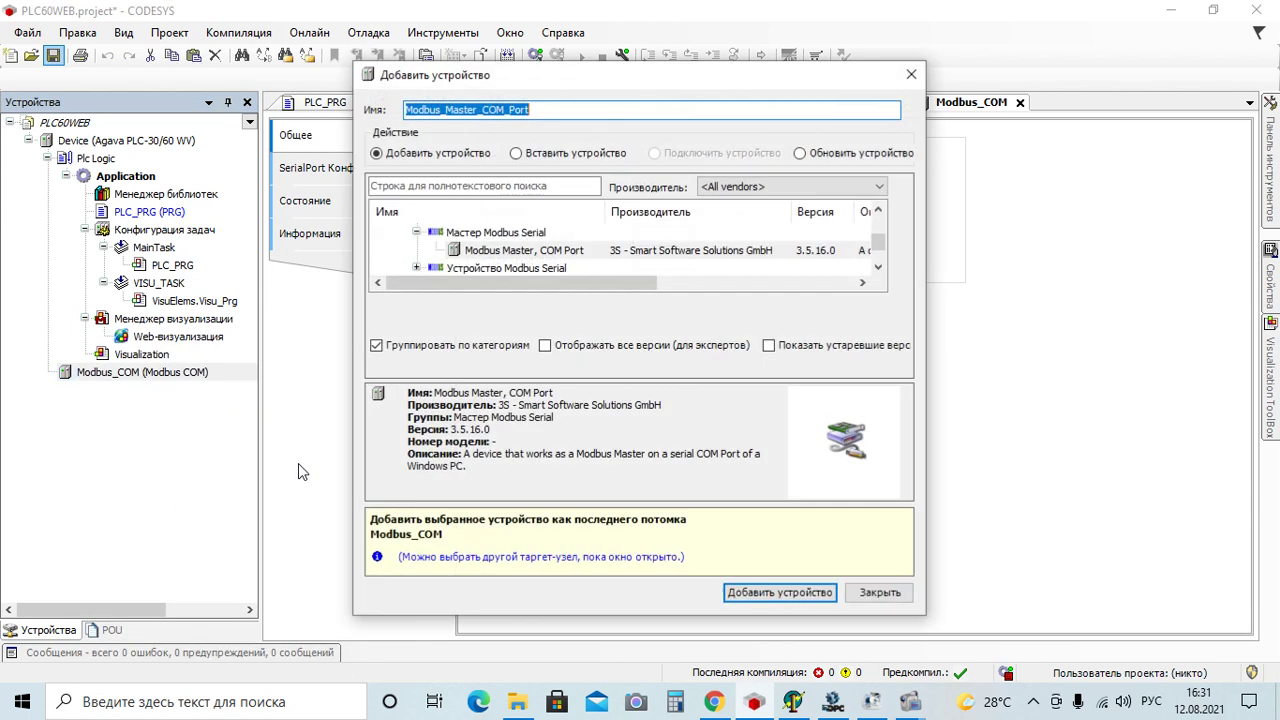
double_click(558, 255)
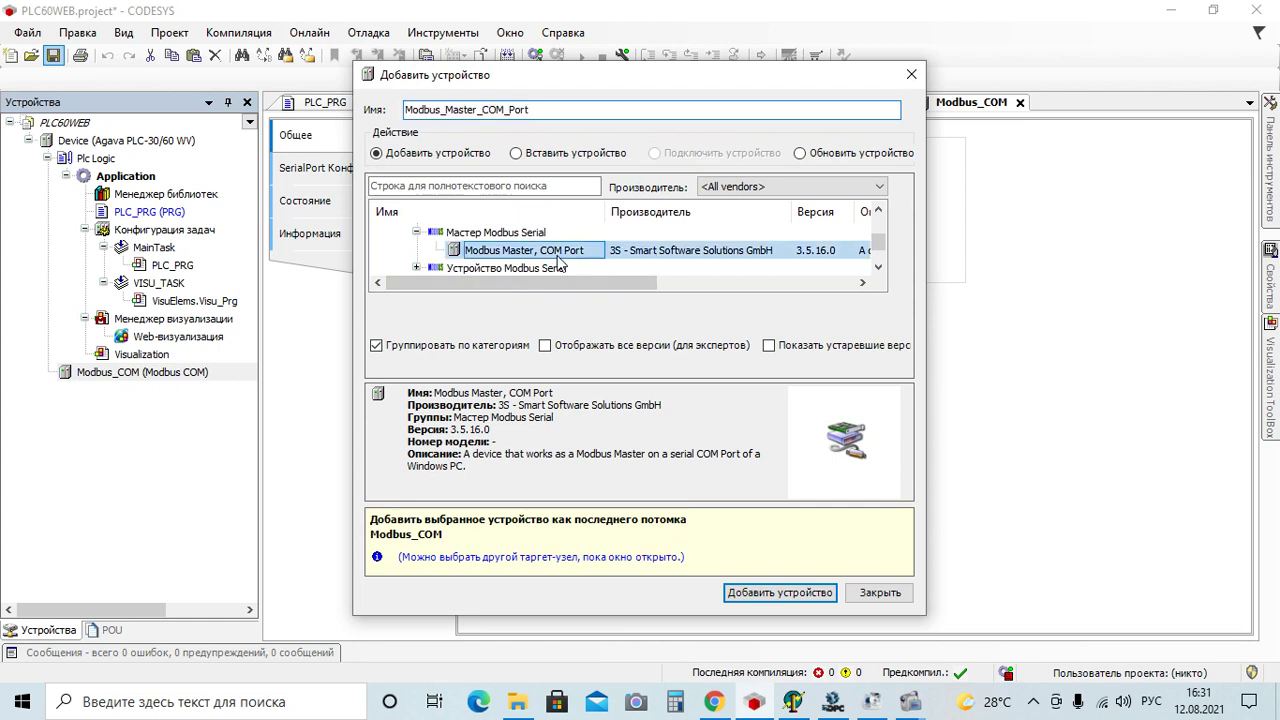
left_click(914, 78)
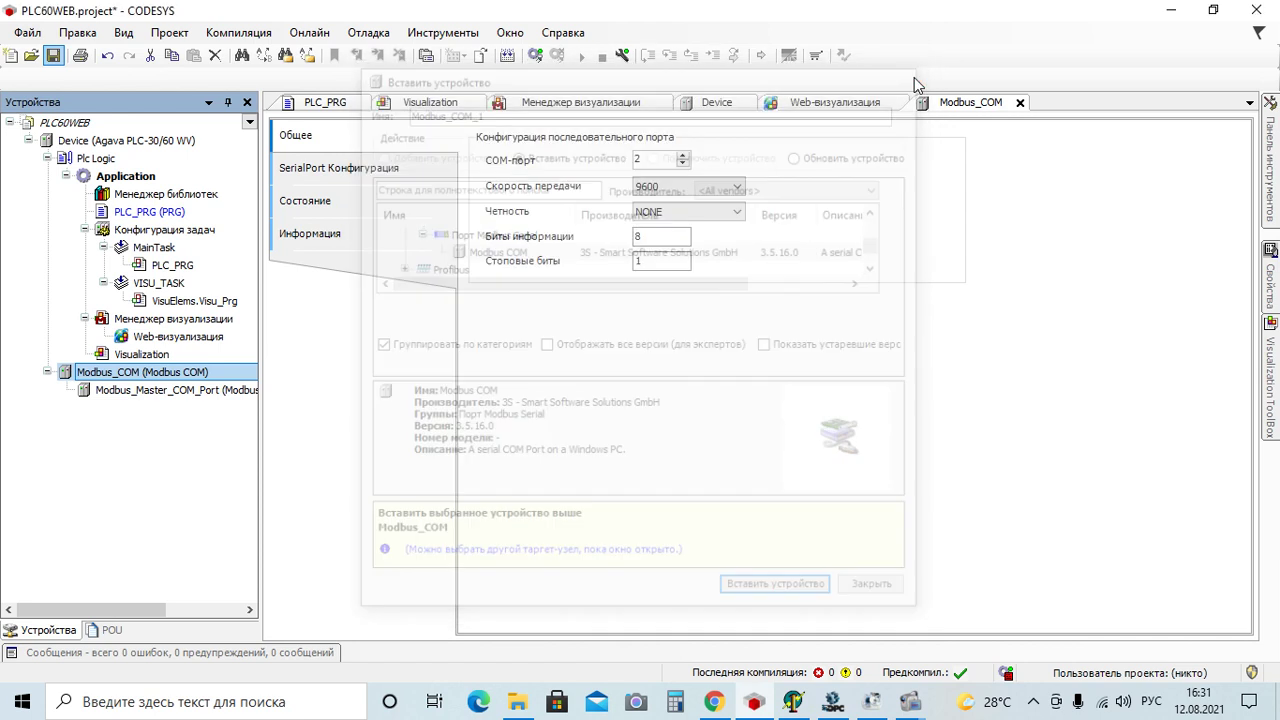
double_click(191, 393)
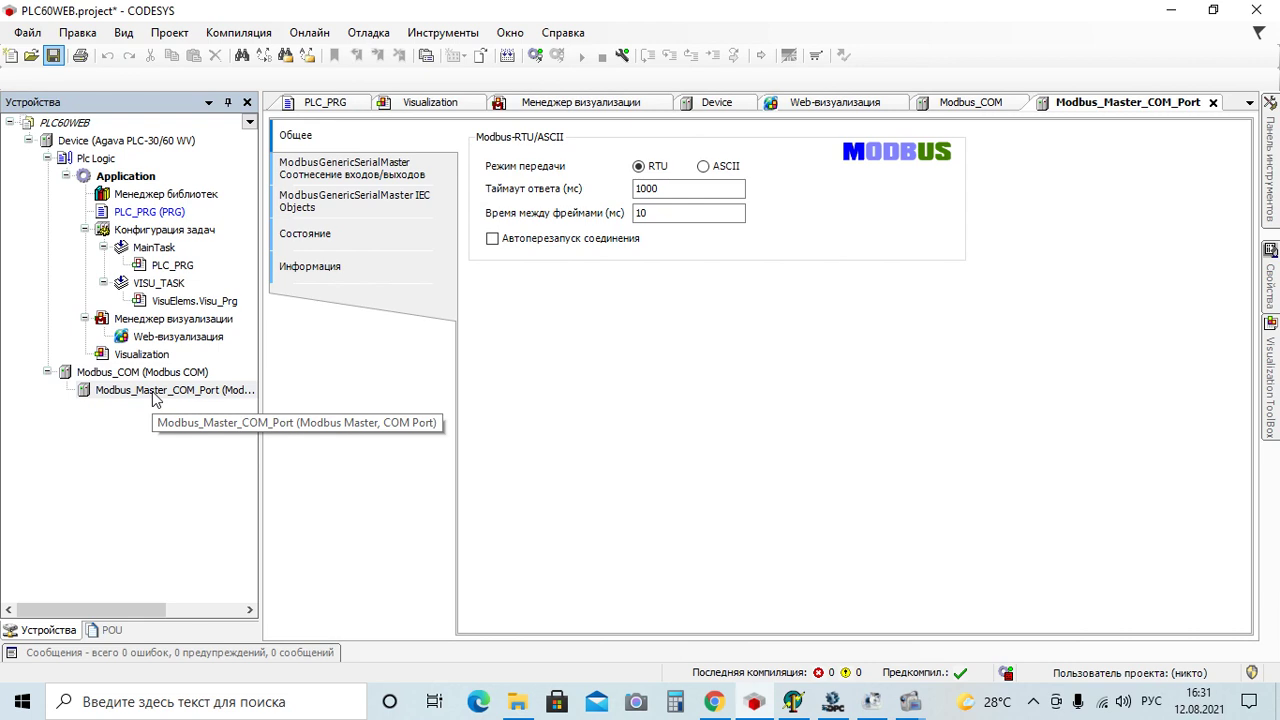
Tick Автоперезапуск соединения on Modbus_Master_COM_Port, keeping RTU, 1000 ms timeout and 10 ms gap
left_click(492, 240)
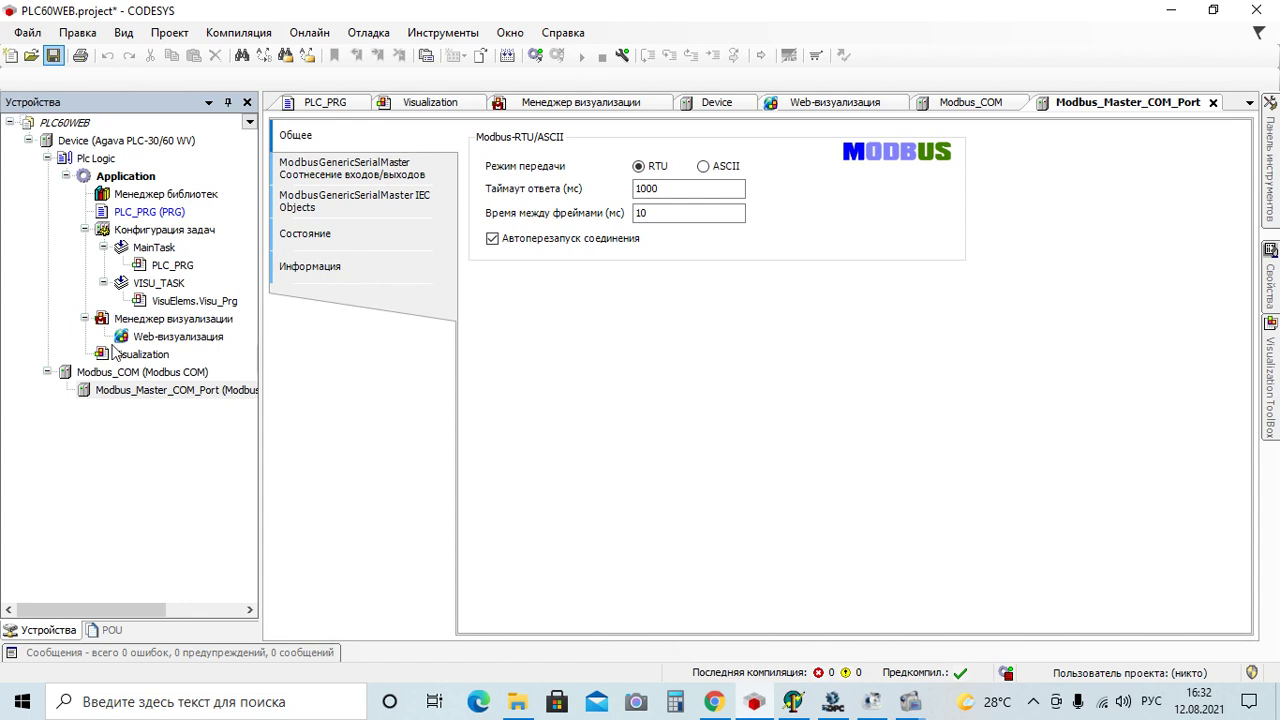
left_click(121, 396)
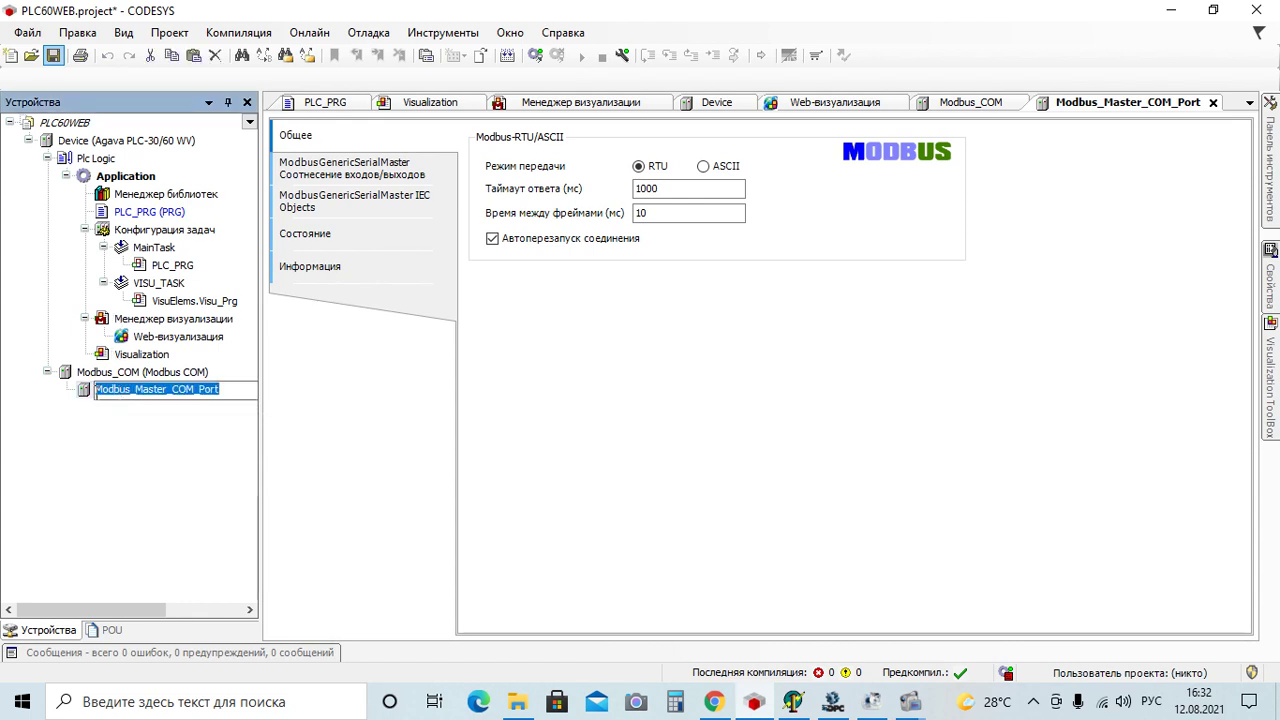
left_click(96, 392)
right_click(79, 396)
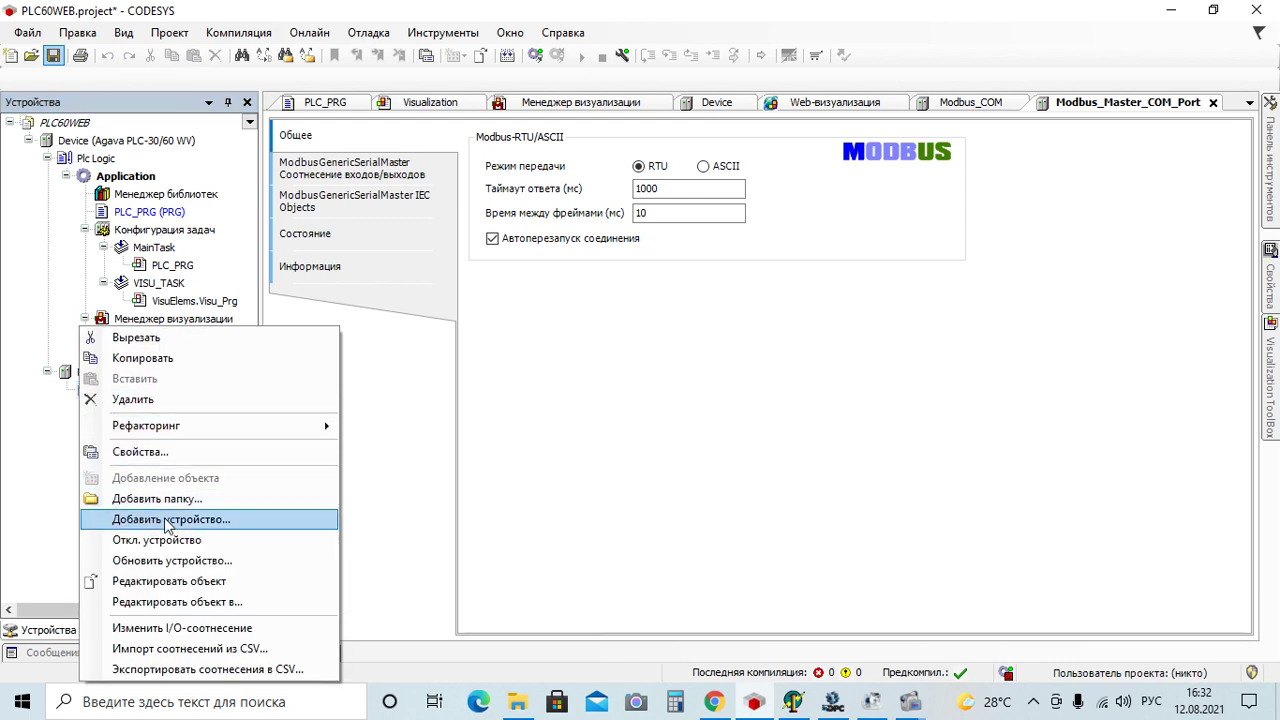
Add a Modbus Slave, COM Port under the master and open its settings (address 1, timeout 1000)
left_click(167, 520)
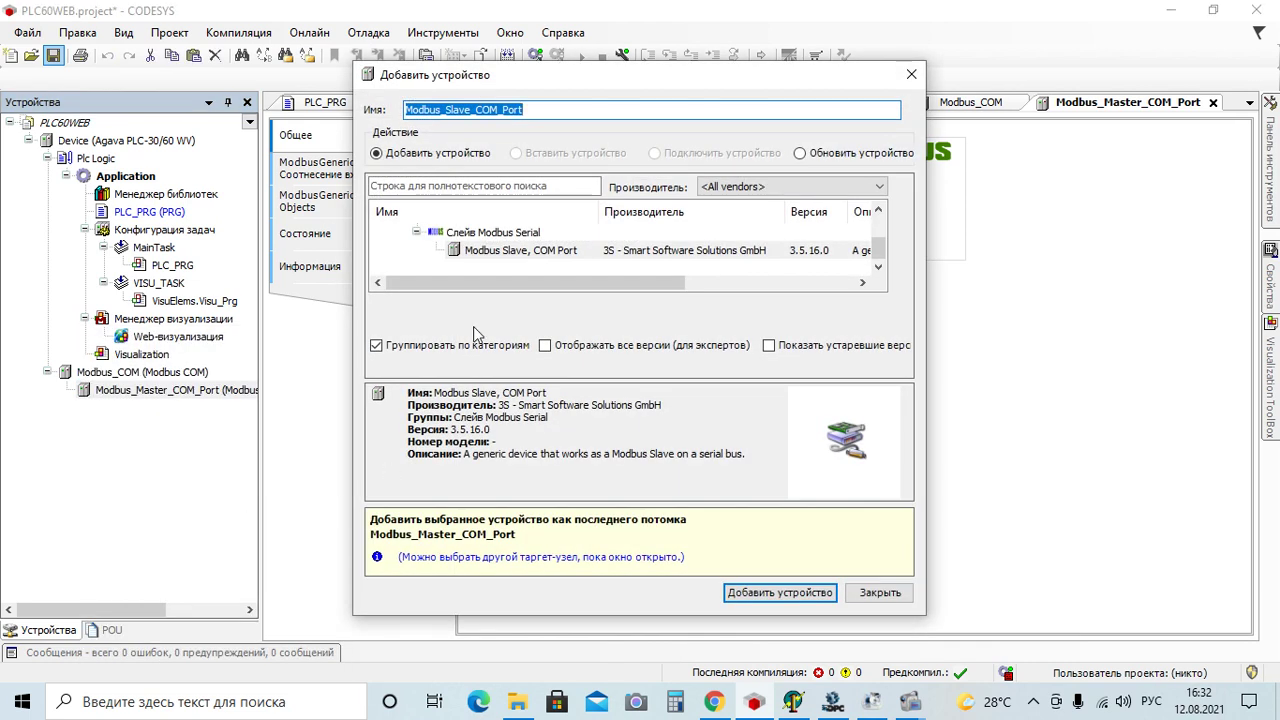
left_click(500, 252)
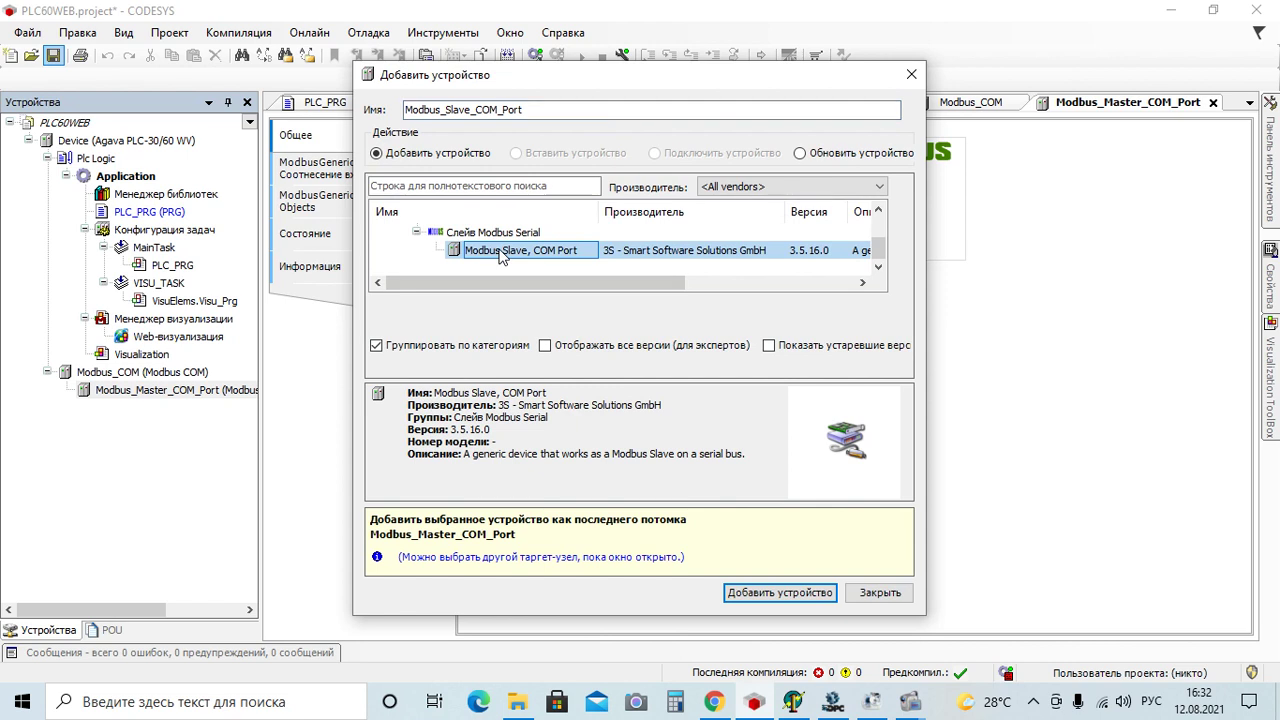
left_click(779, 592)
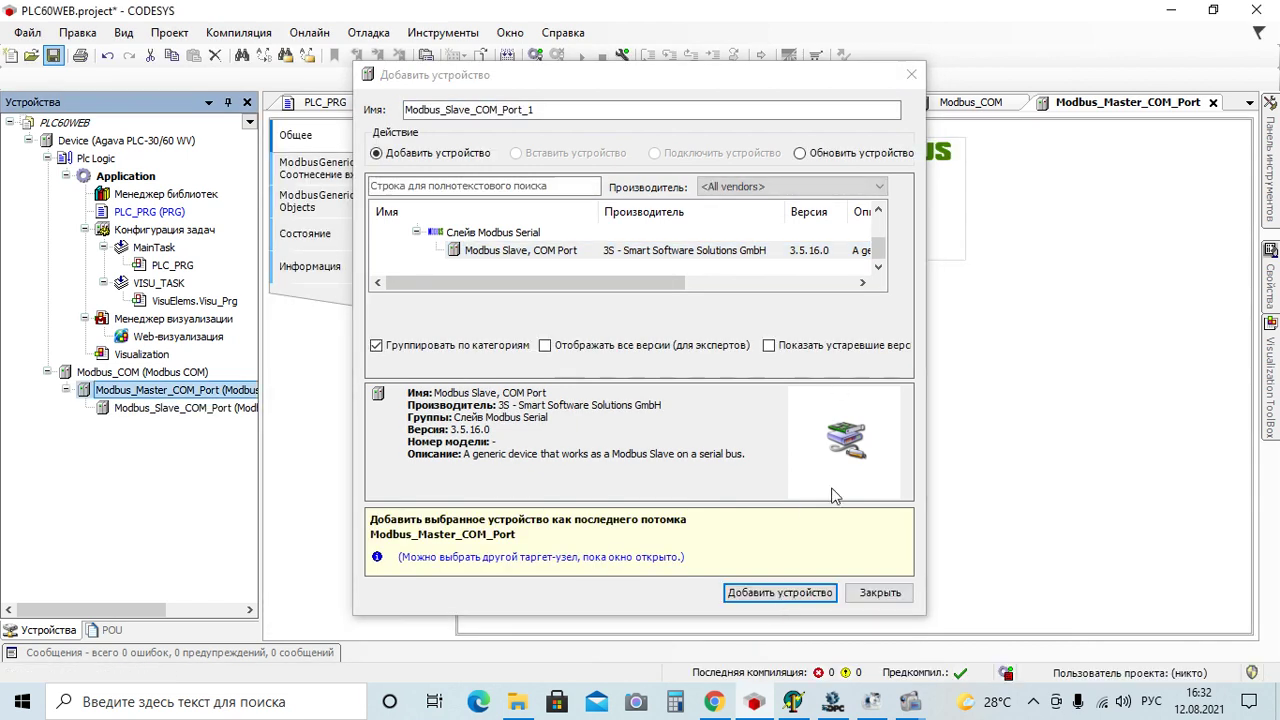
left_click(912, 76)
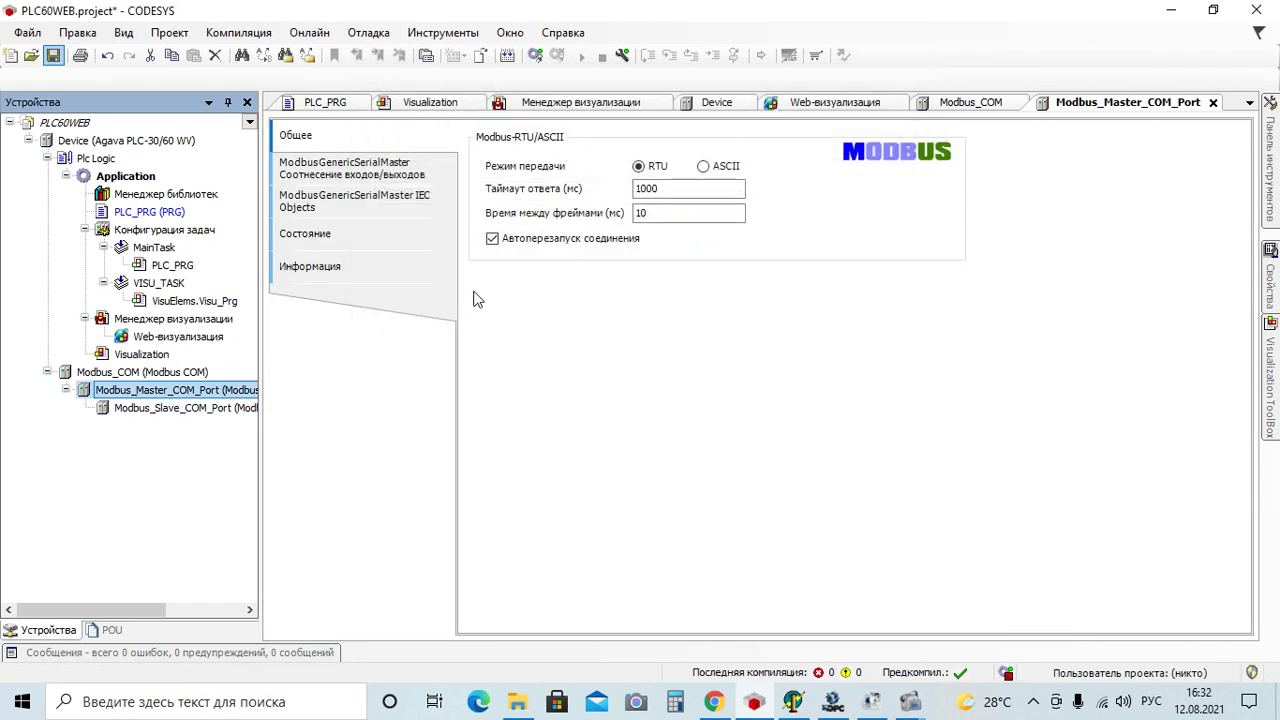
double_click(160, 412)
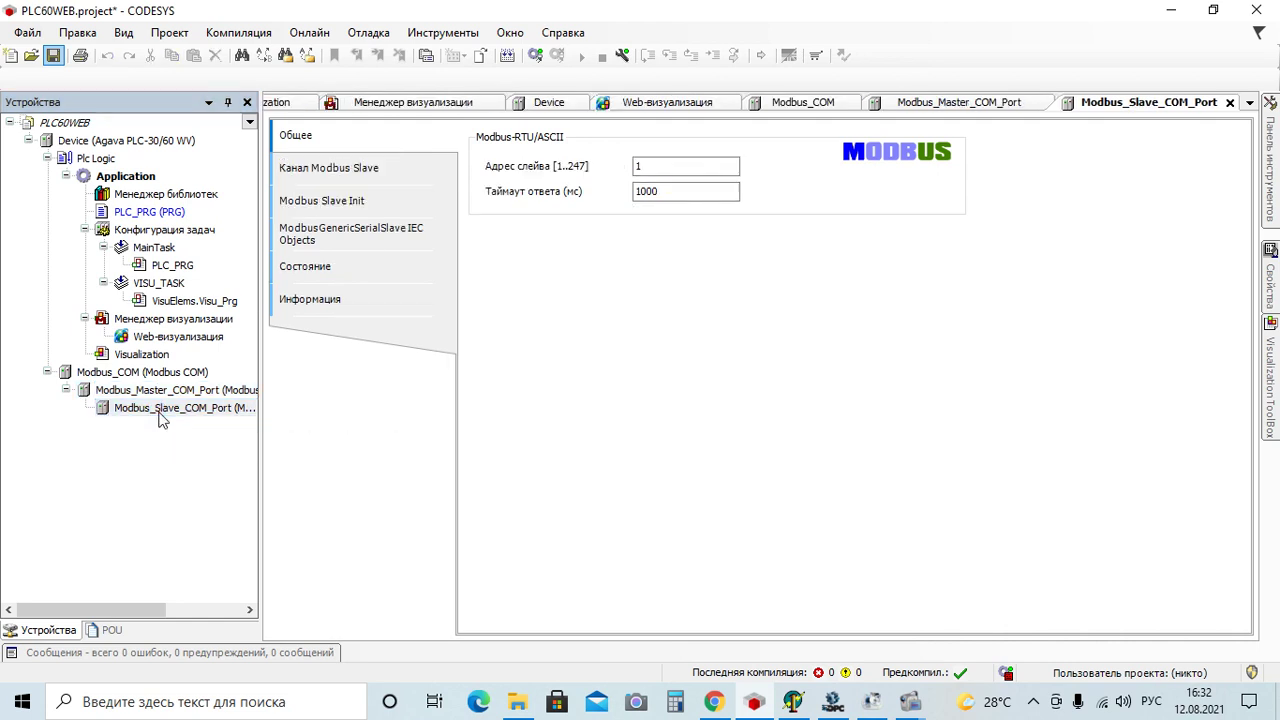
Add a new Read Holding Registers channel on the Modbus slave and bring MasterOPC forward
double_click(659, 166)
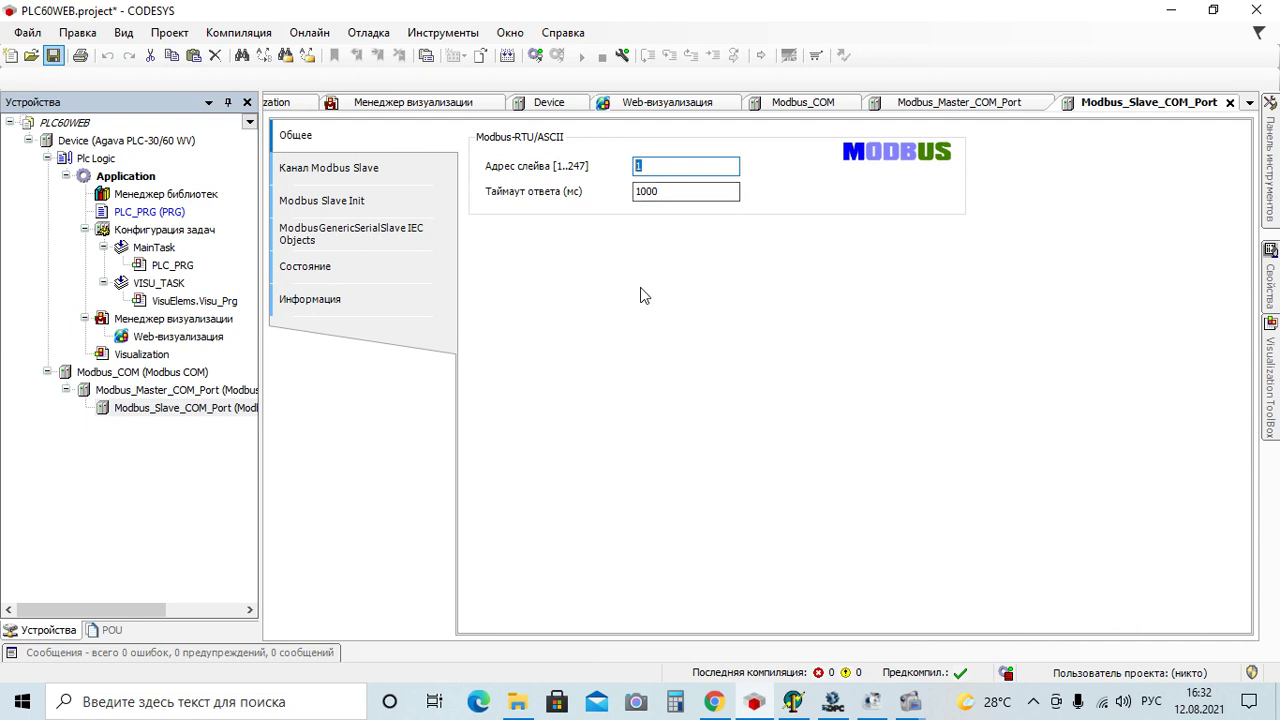
left_click(368, 169)
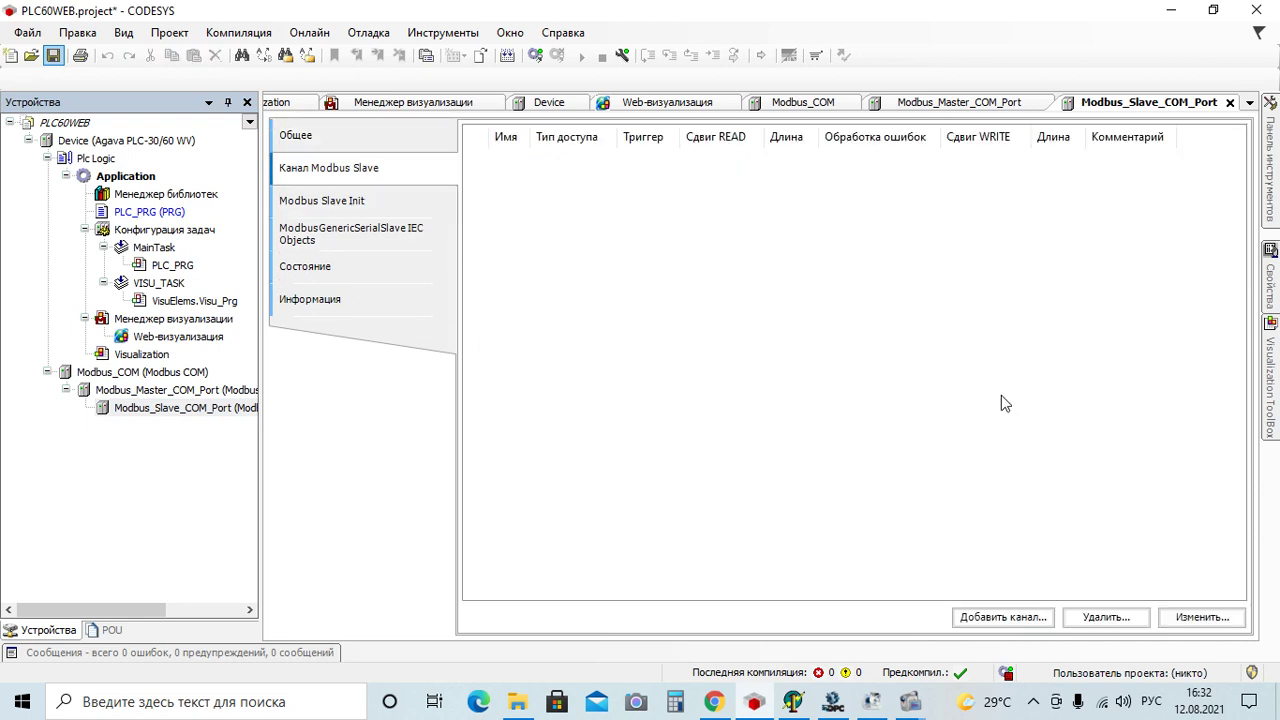
left_click(1006, 626)
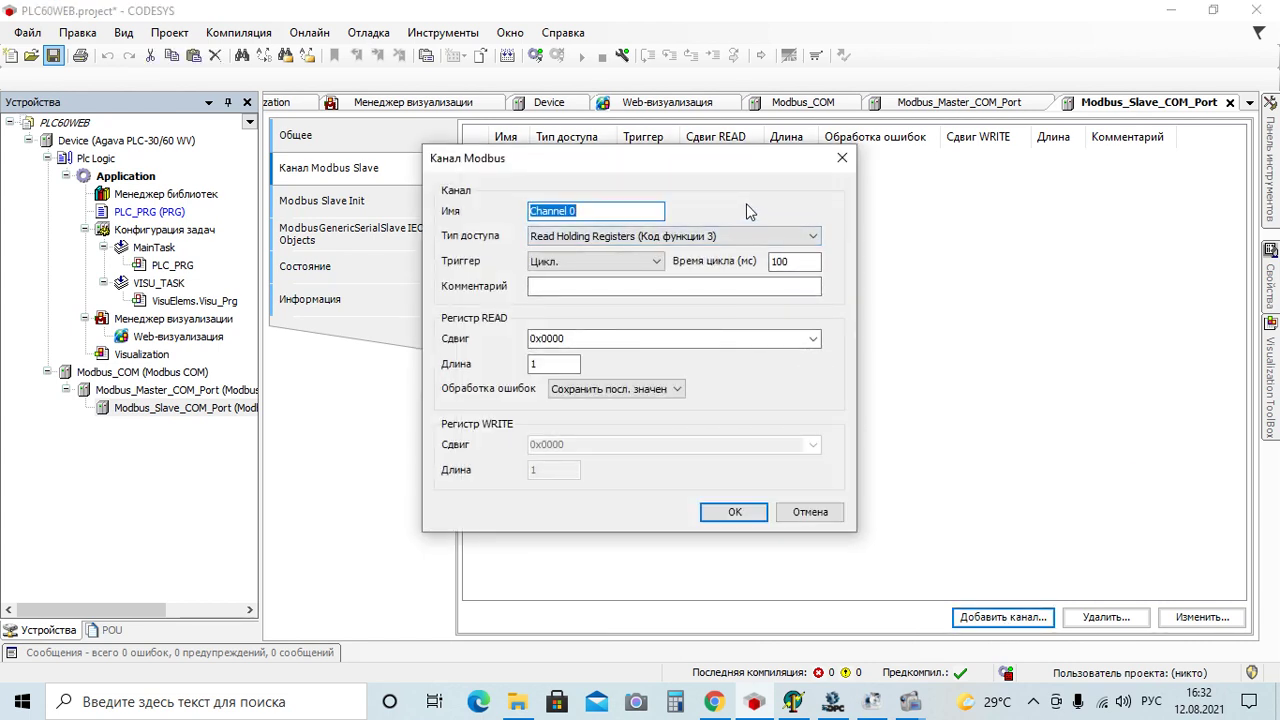
left_click(830, 706)
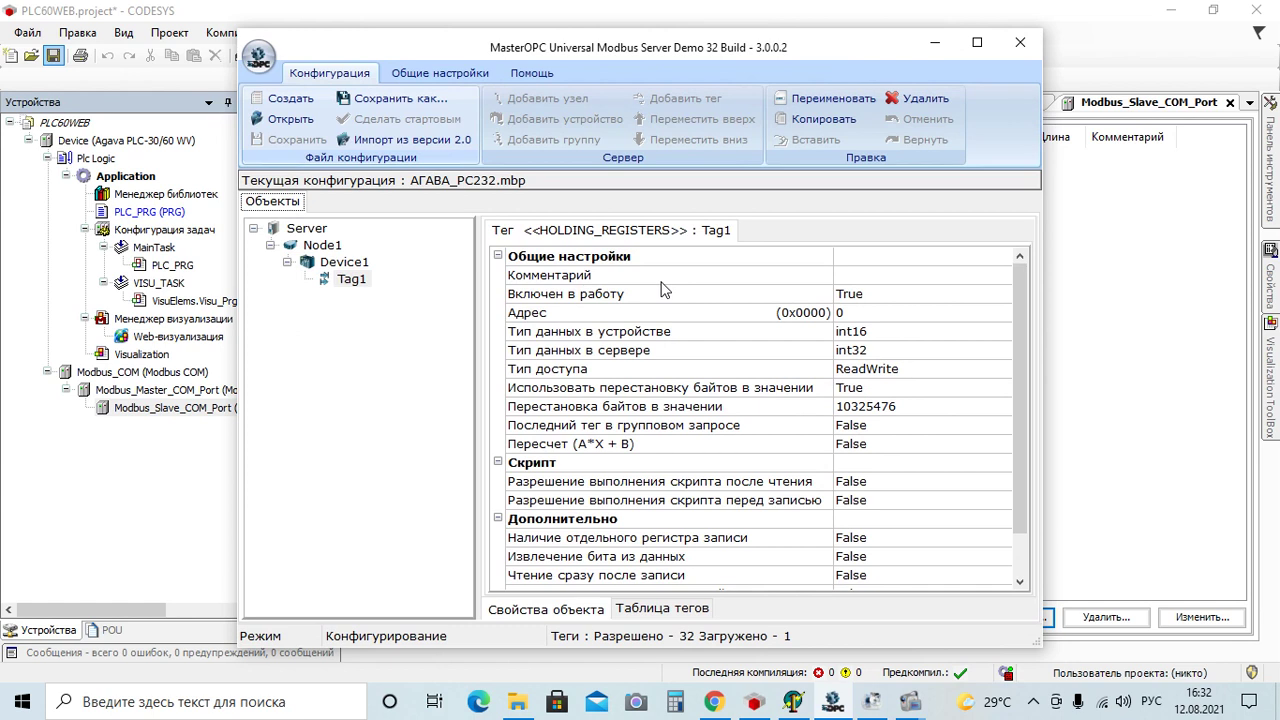
Check Node1's COM settings: port 7, 9600 baud, 8 data bits, no parity
left_click(332, 248)
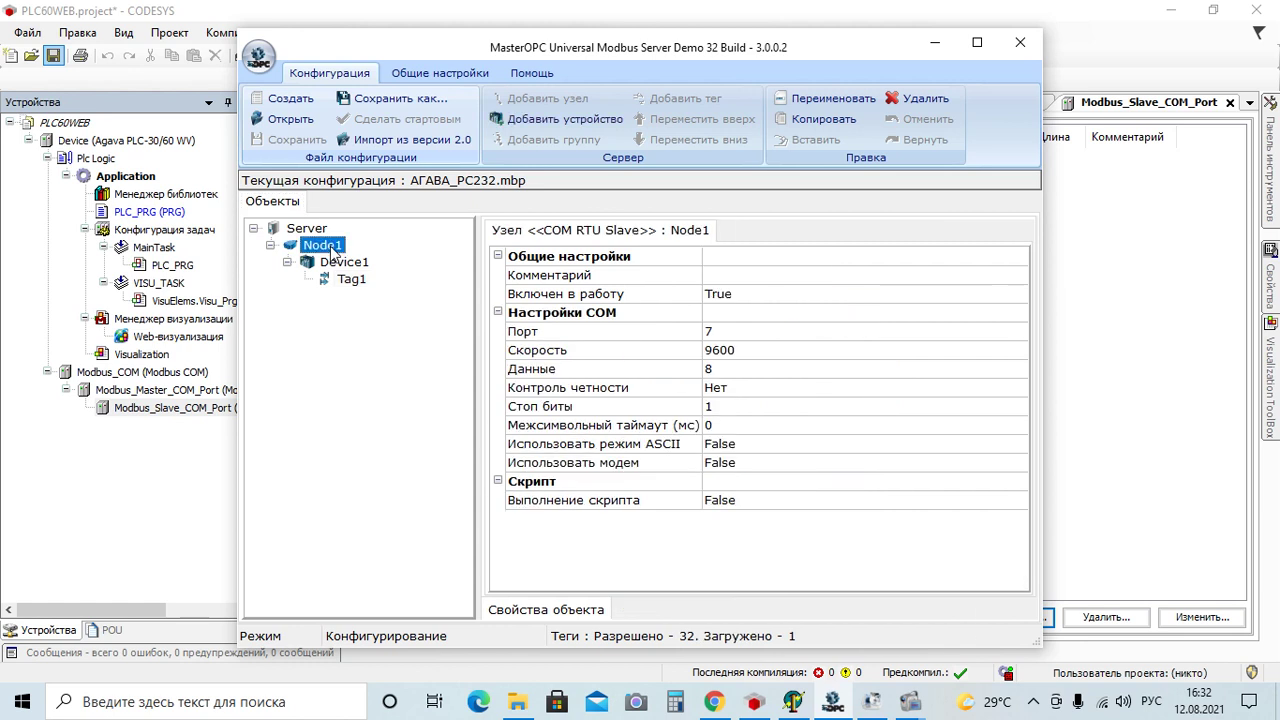
left_click(733, 334)
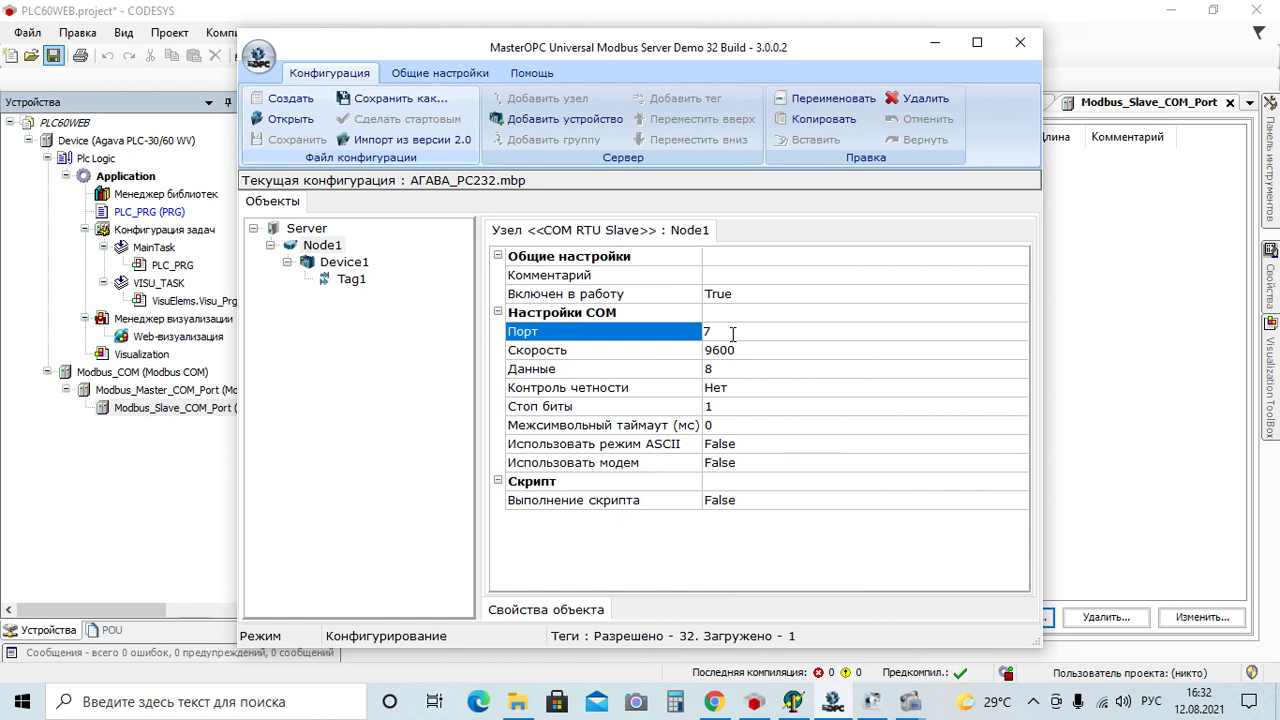
left_click(733, 334)
left_click(756, 349)
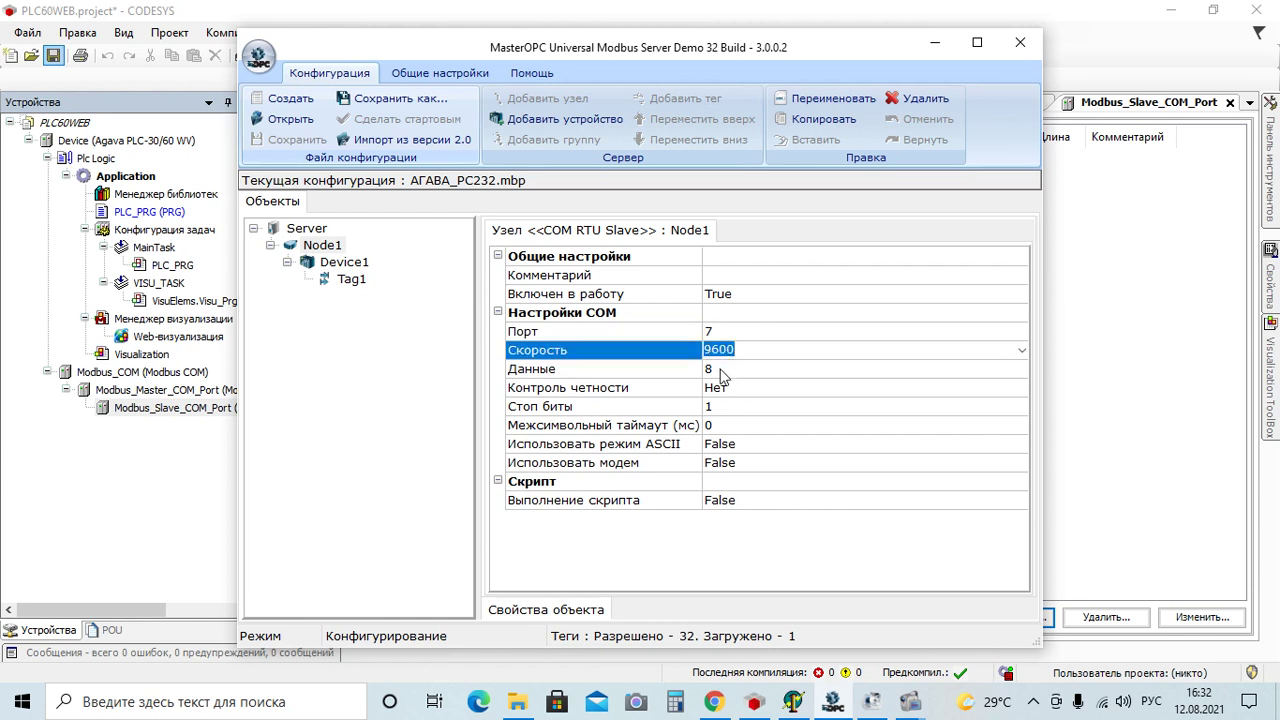
left_click(721, 370)
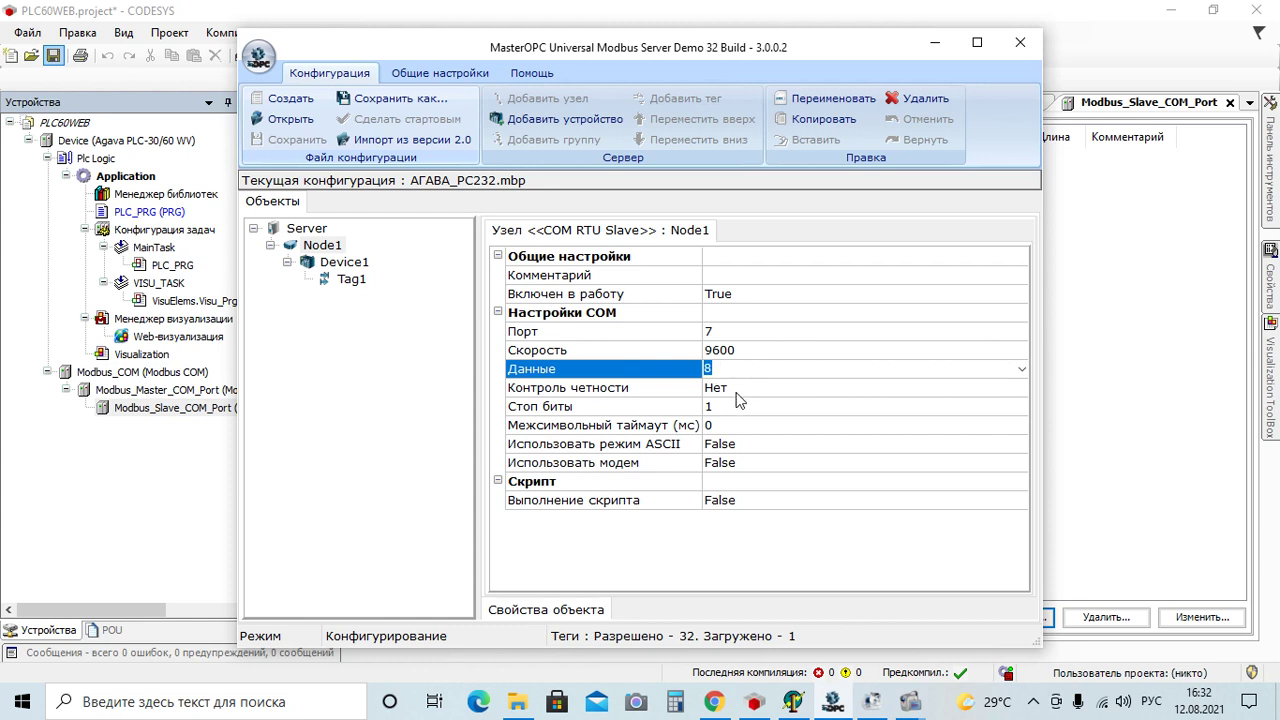
left_click(728, 386)
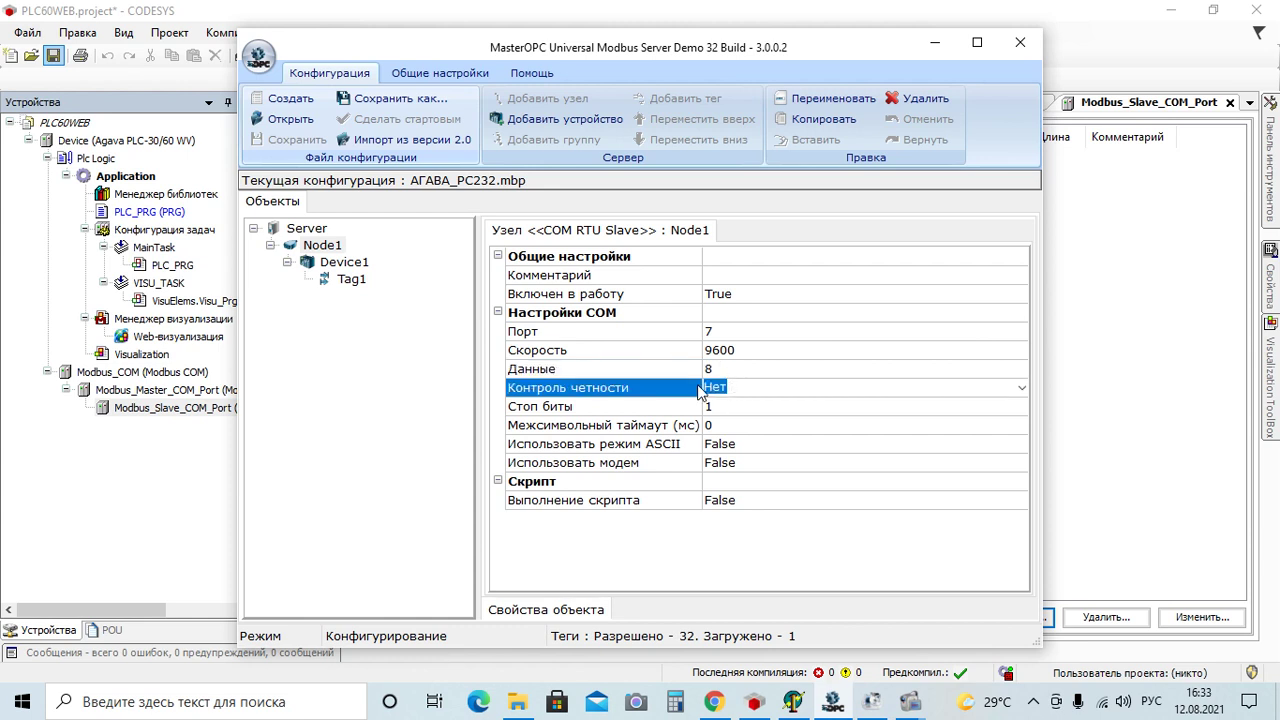
Check Device1's address 1 and Tag1's holding register properties
left_click(364, 279)
left_click(351, 266)
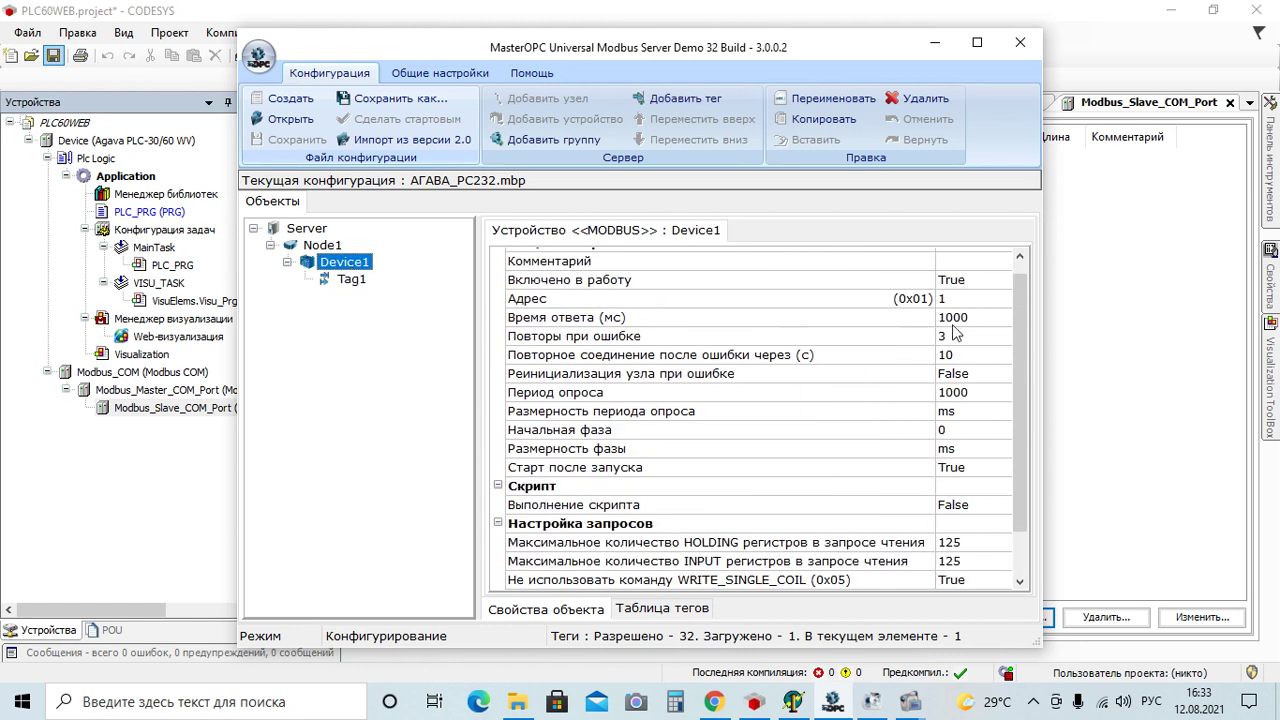
left_click(978, 302)
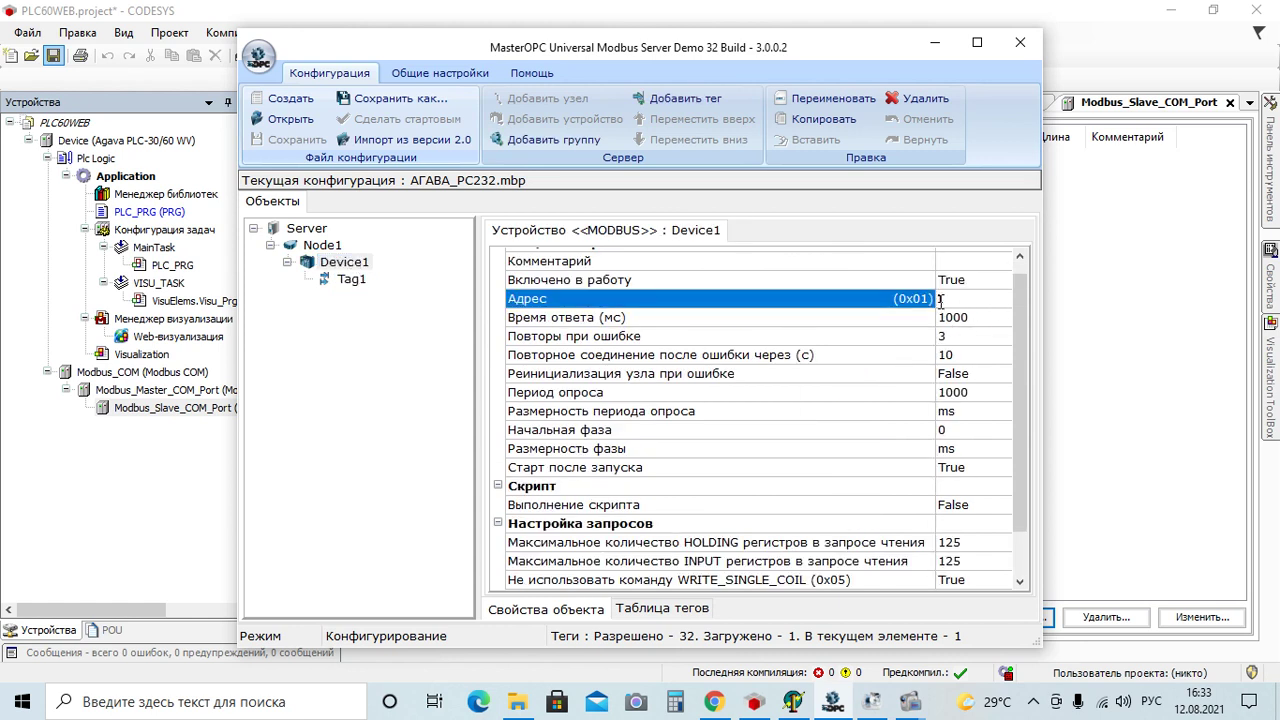
left_click(368, 282)
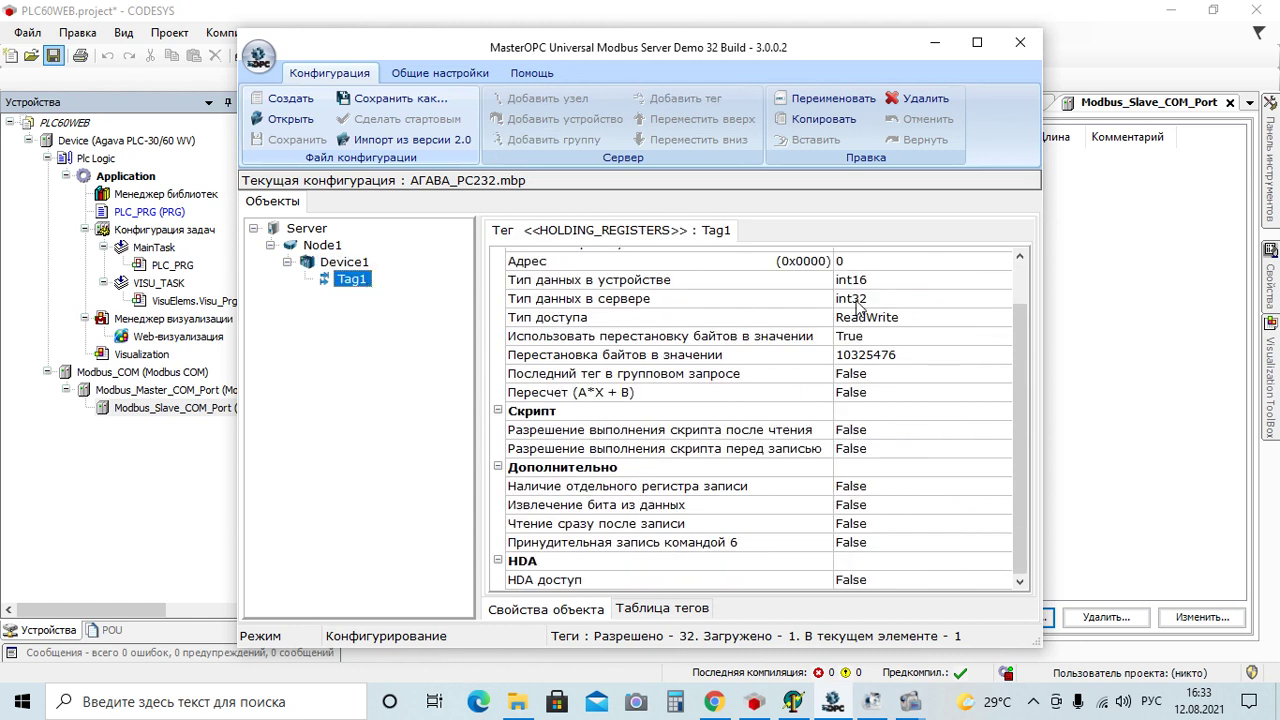
left_click_drag(1018, 361, 1023, 316)
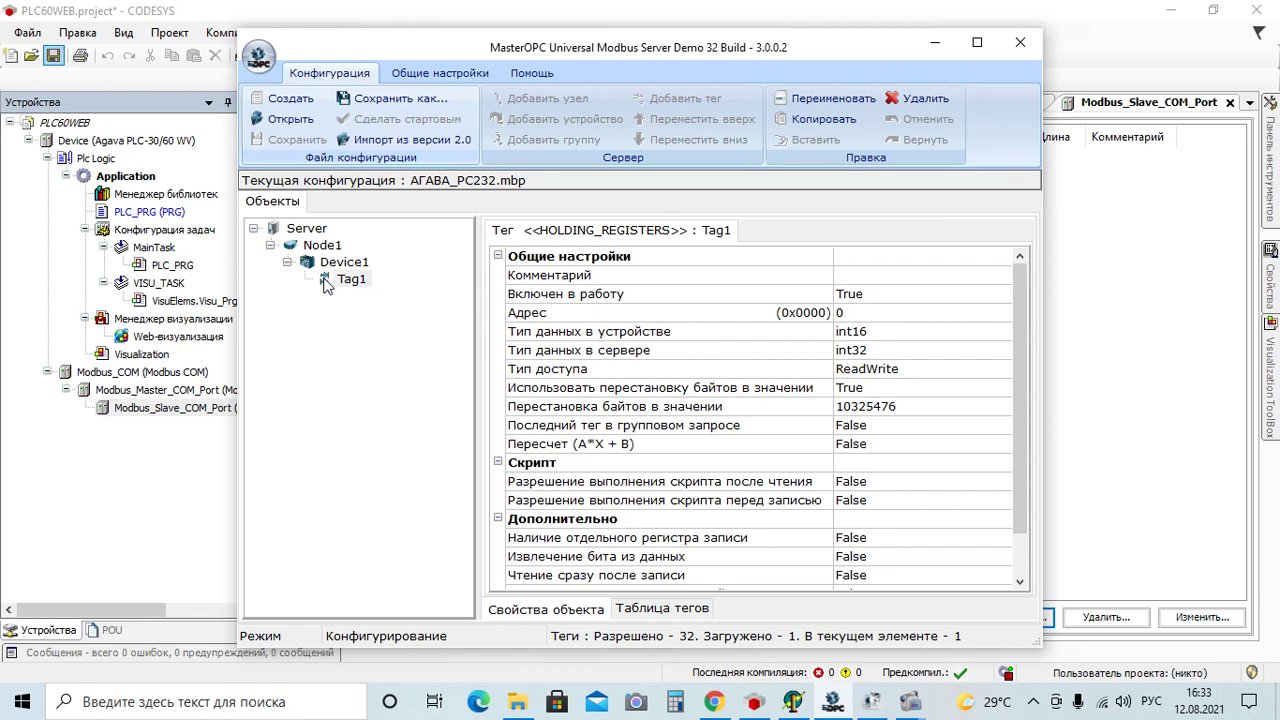
Recheck Node1's COM settings and open the application menu with the server start options
left_click(546, 235)
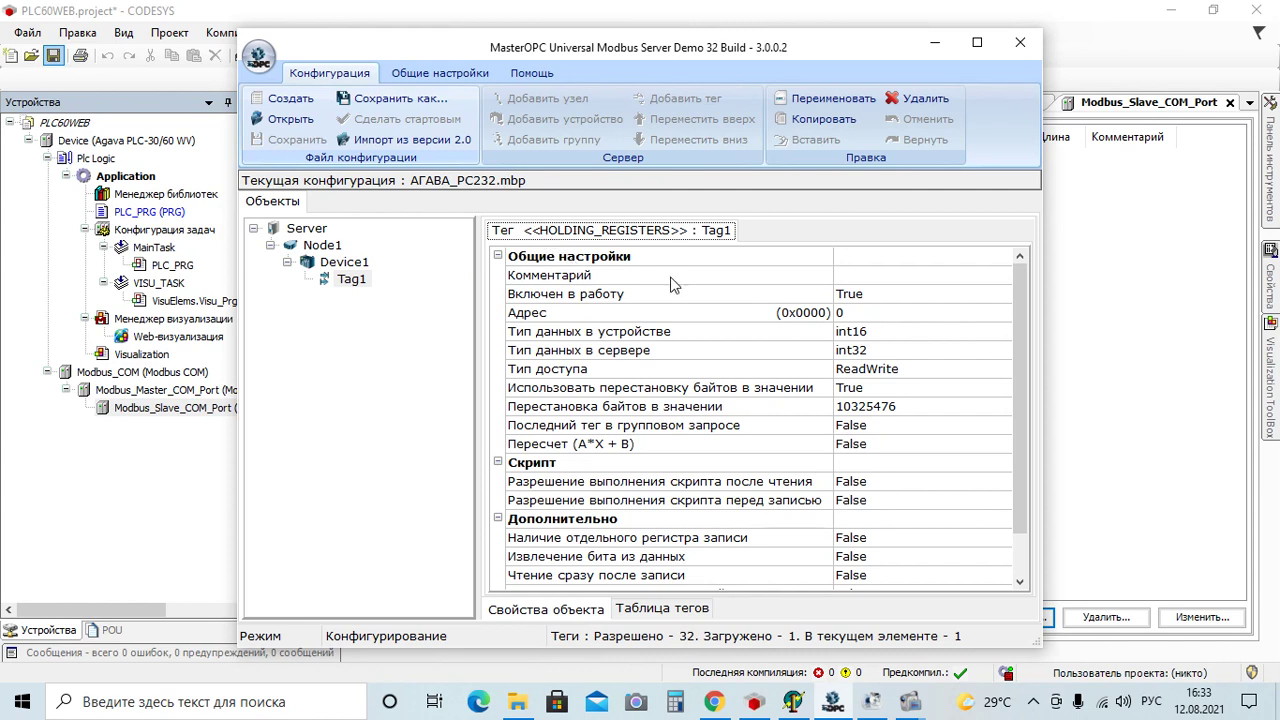
left_click(323, 248)
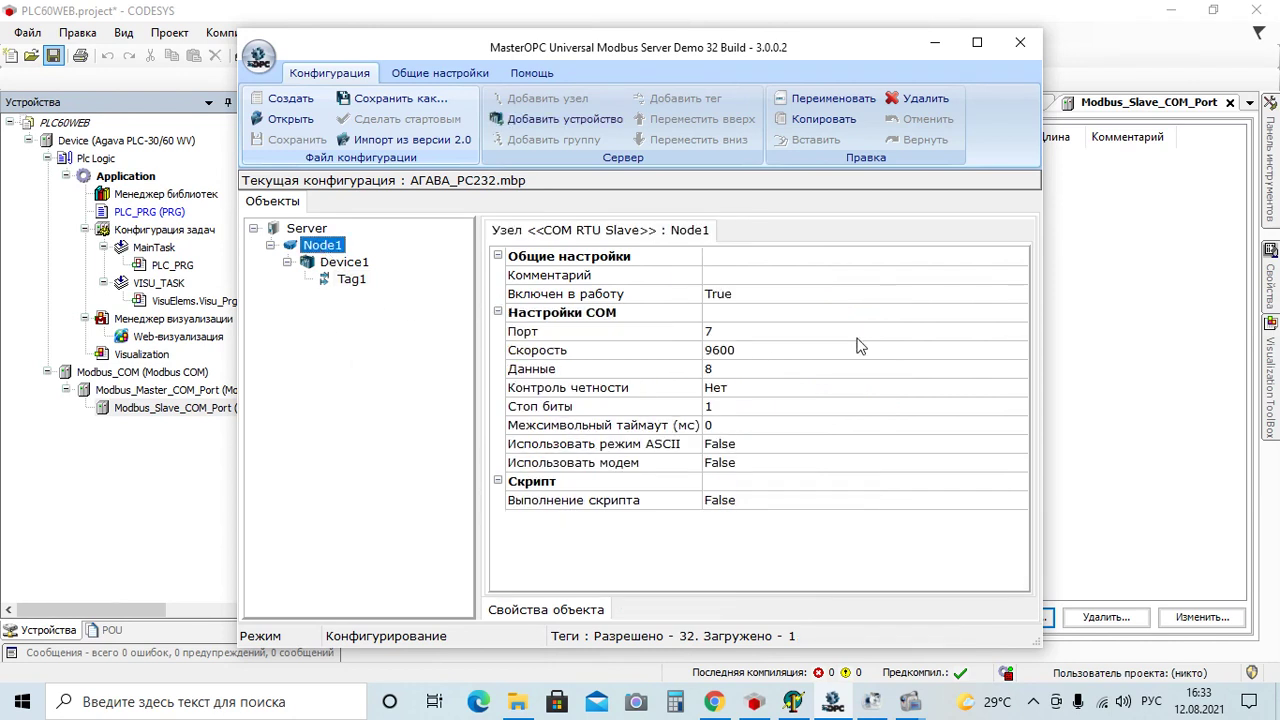
left_click(594, 240)
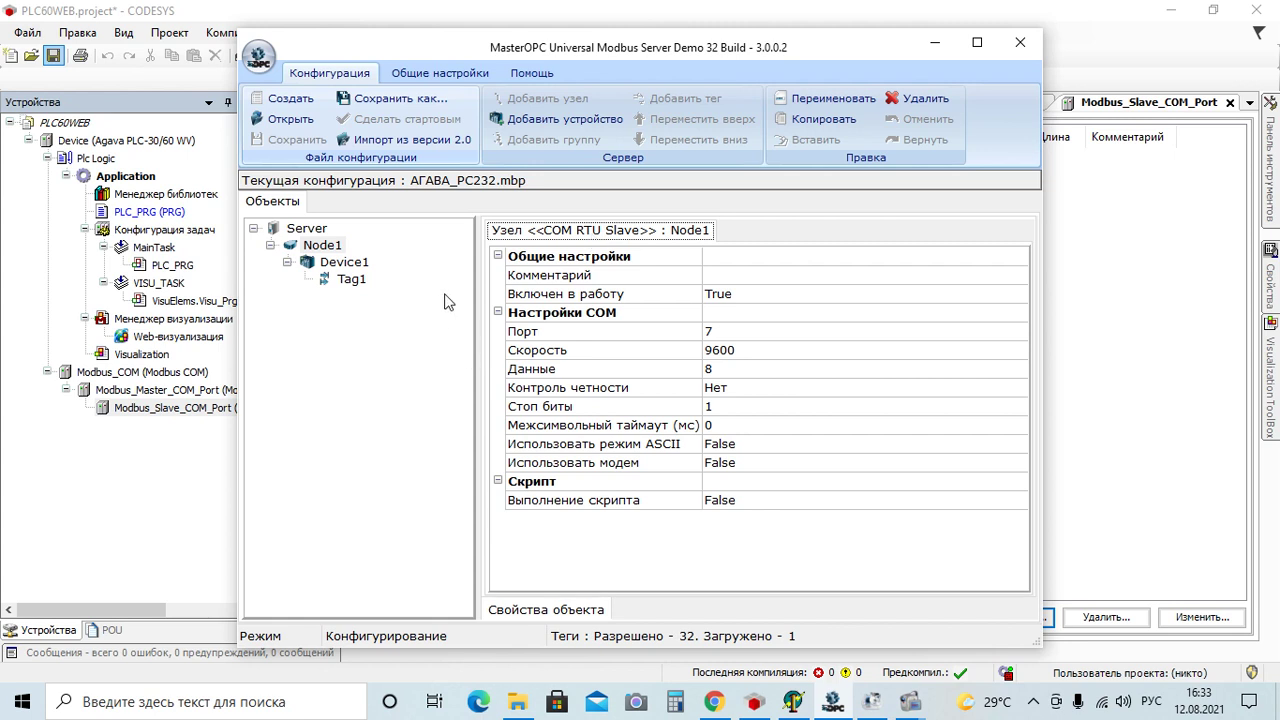
left_click(258, 55)
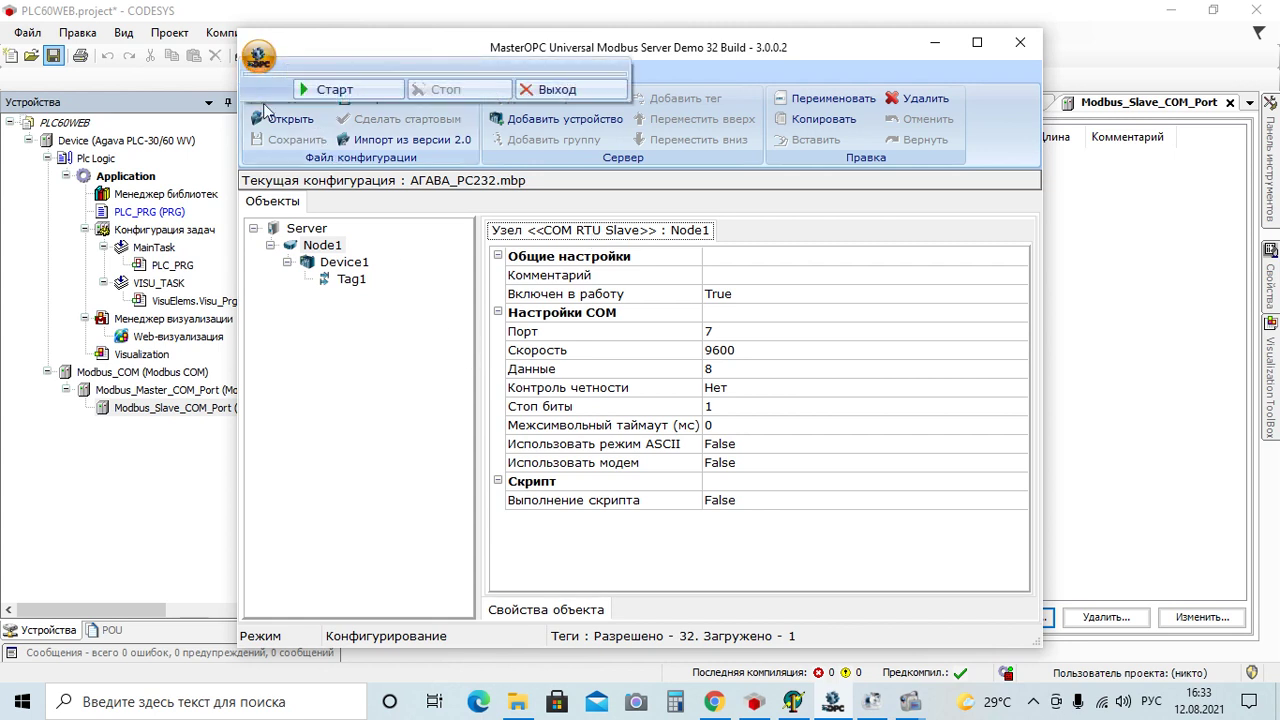
Start the MasterOPC server, write 100 to Tag1 under Node1 > Device1, and minimize the window
left_click(333, 91)
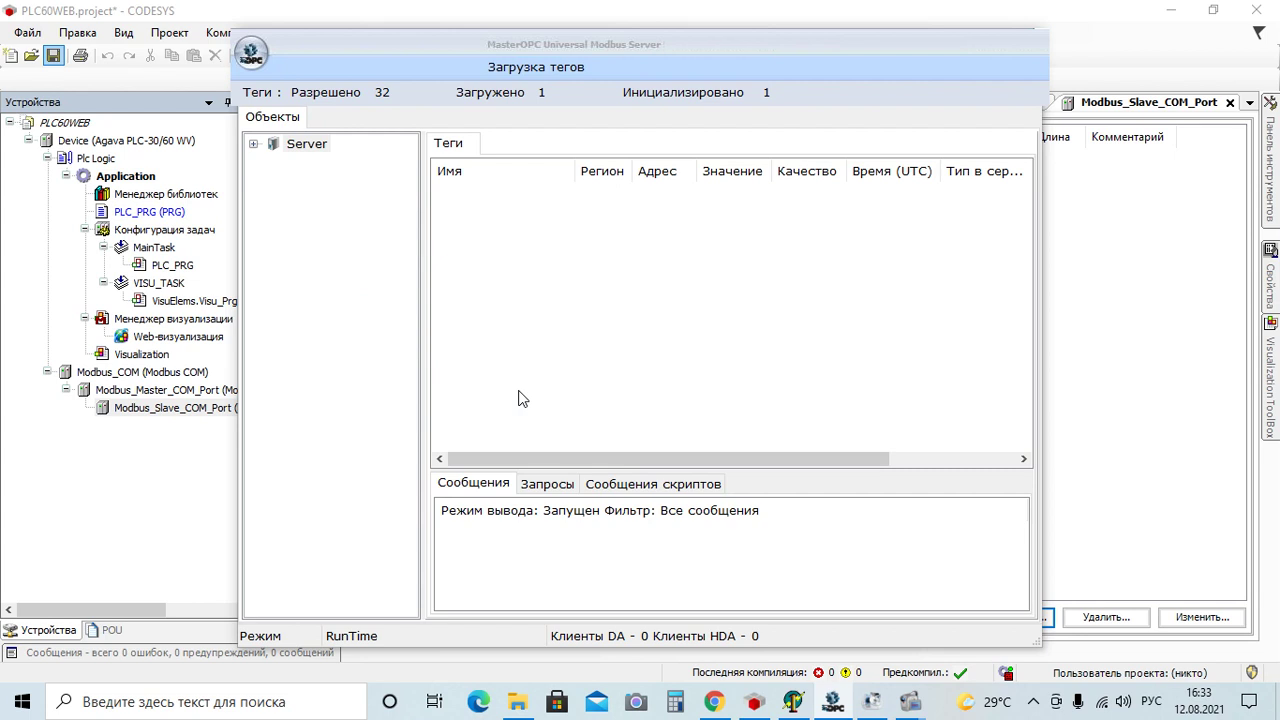
left_click(254, 144)
double_click(292, 161)
double_click(318, 178)
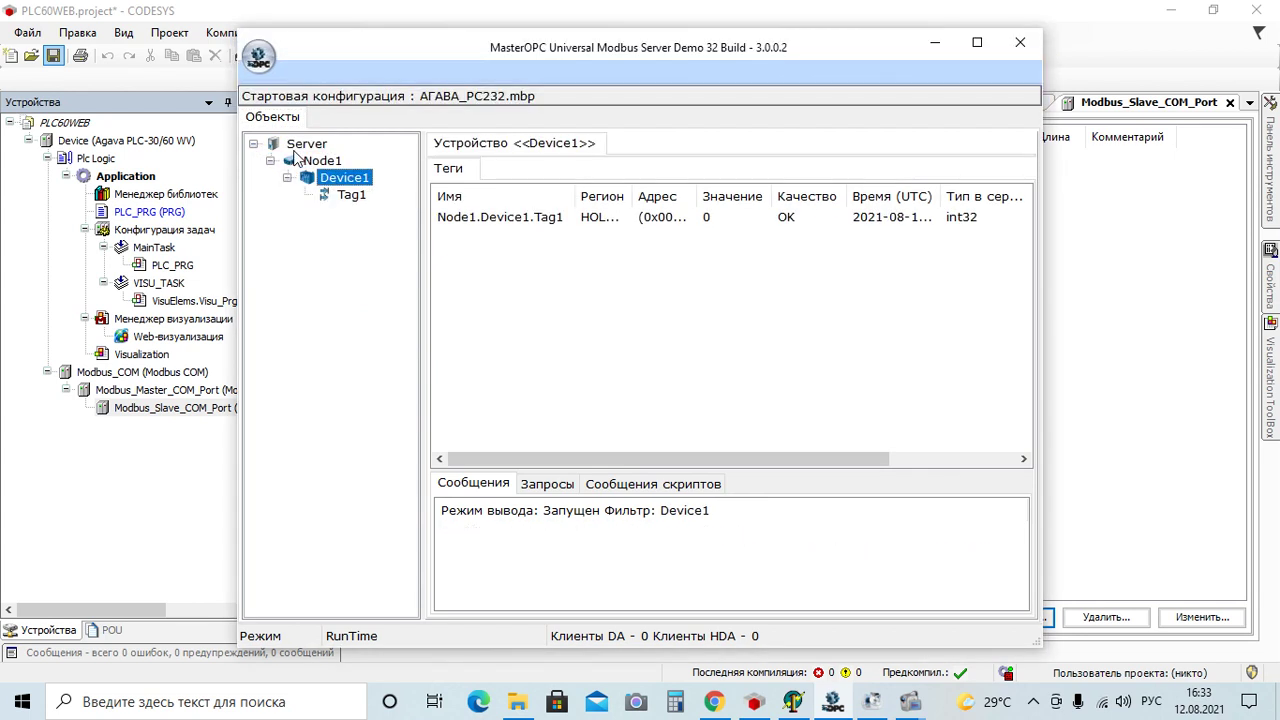
double_click(708, 218)
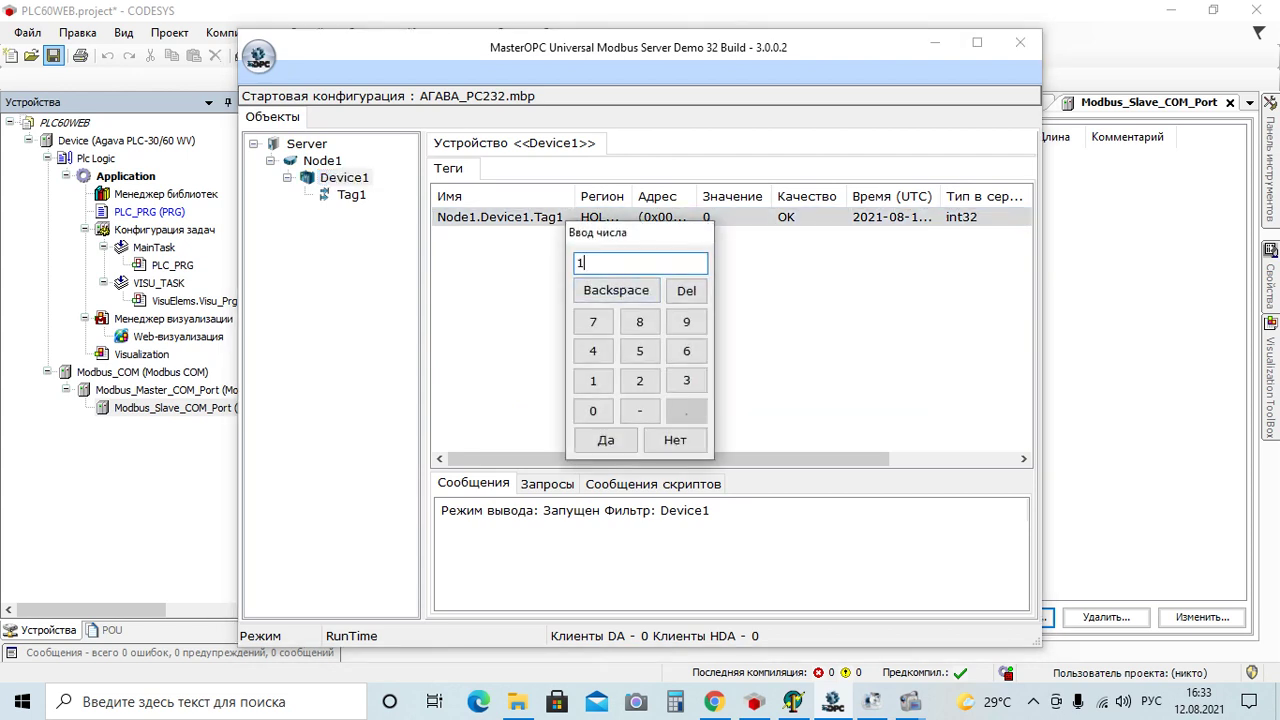
left_click(610, 442)
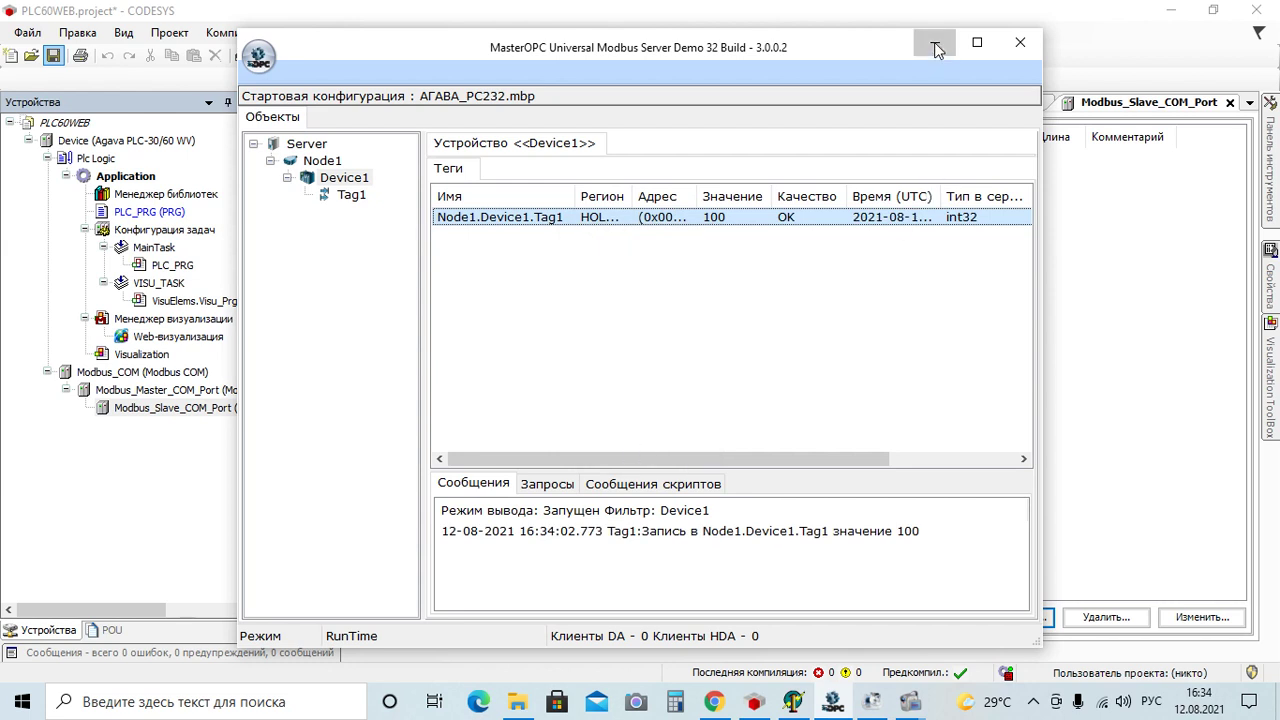
left_click(934, 42)
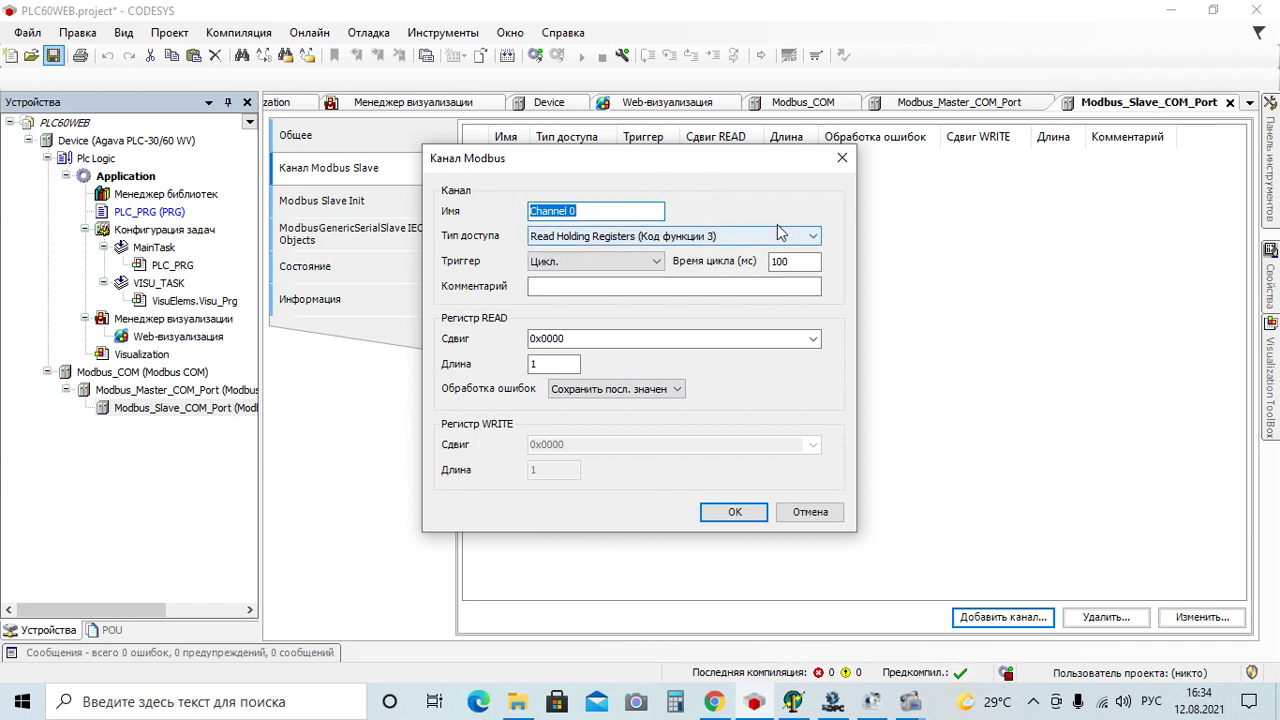
Keep Read Holding Registers as Channel 0's access type, matching MasterOPC's HOLDING_REGISTERS region
left_click(815, 238)
left_click(751, 278)
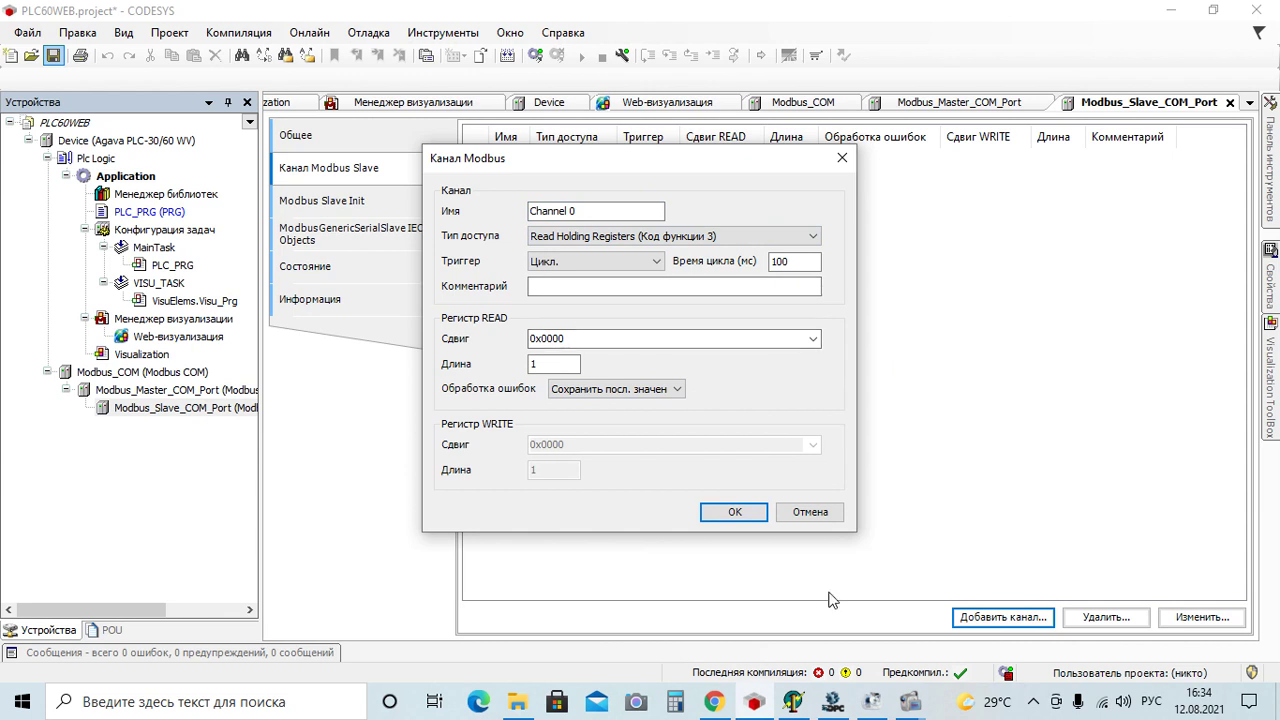
left_click(832, 701)
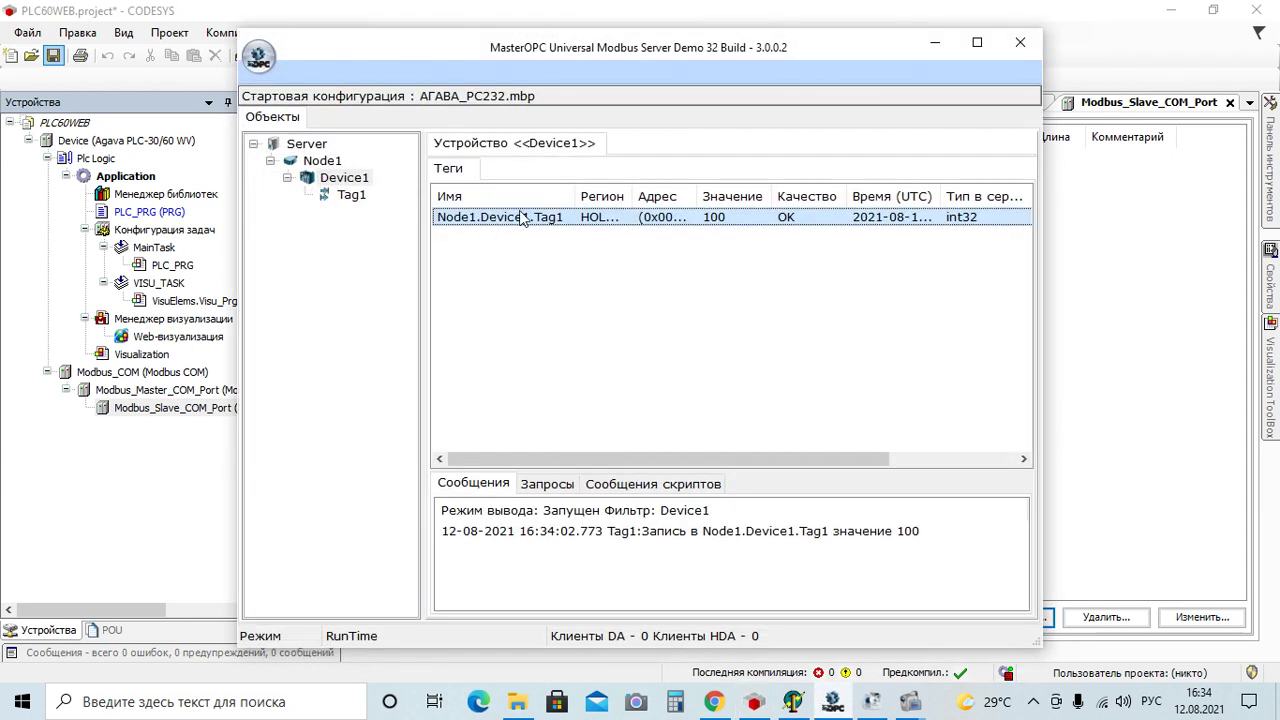
left_click_drag(633, 195, 746, 194)
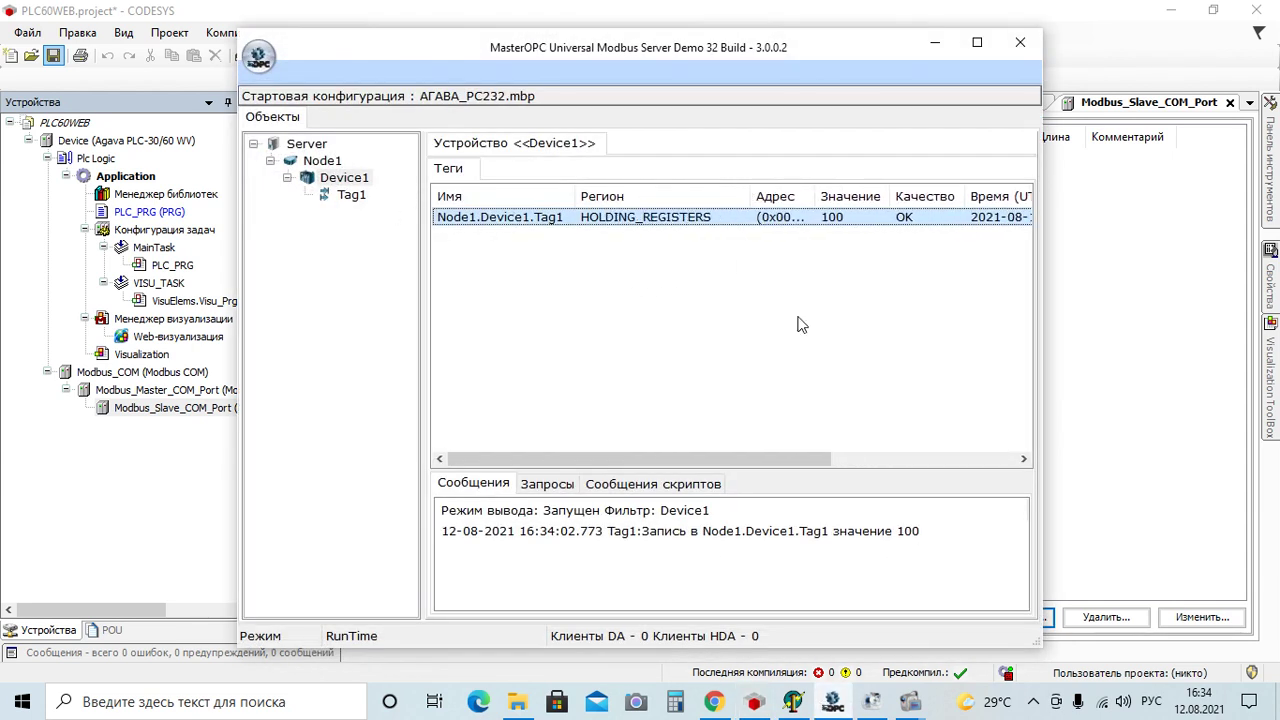
left_click(757, 704)
left_click(597, 340)
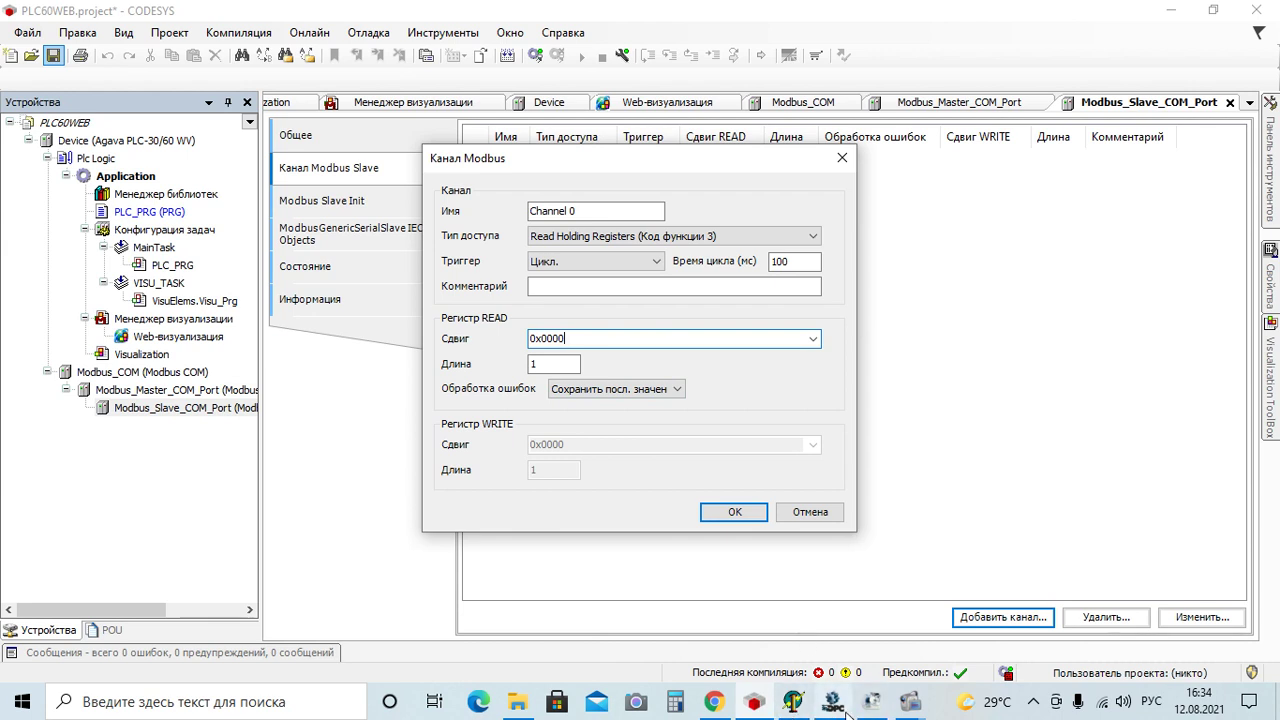
Stop the MasterOPC server, then confirm Channel 0 with offset 16#0000 and length 1
left_click(835, 706)
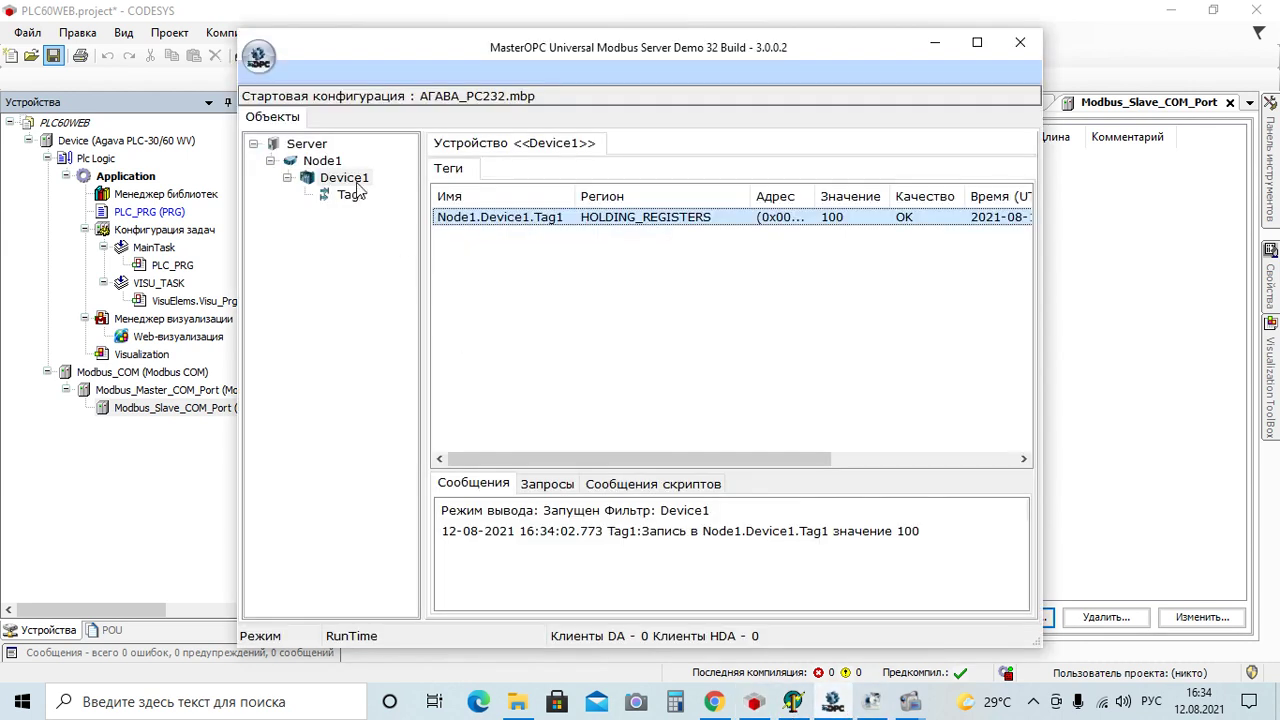
mouse_move(285, 77)
left_click(430, 89)
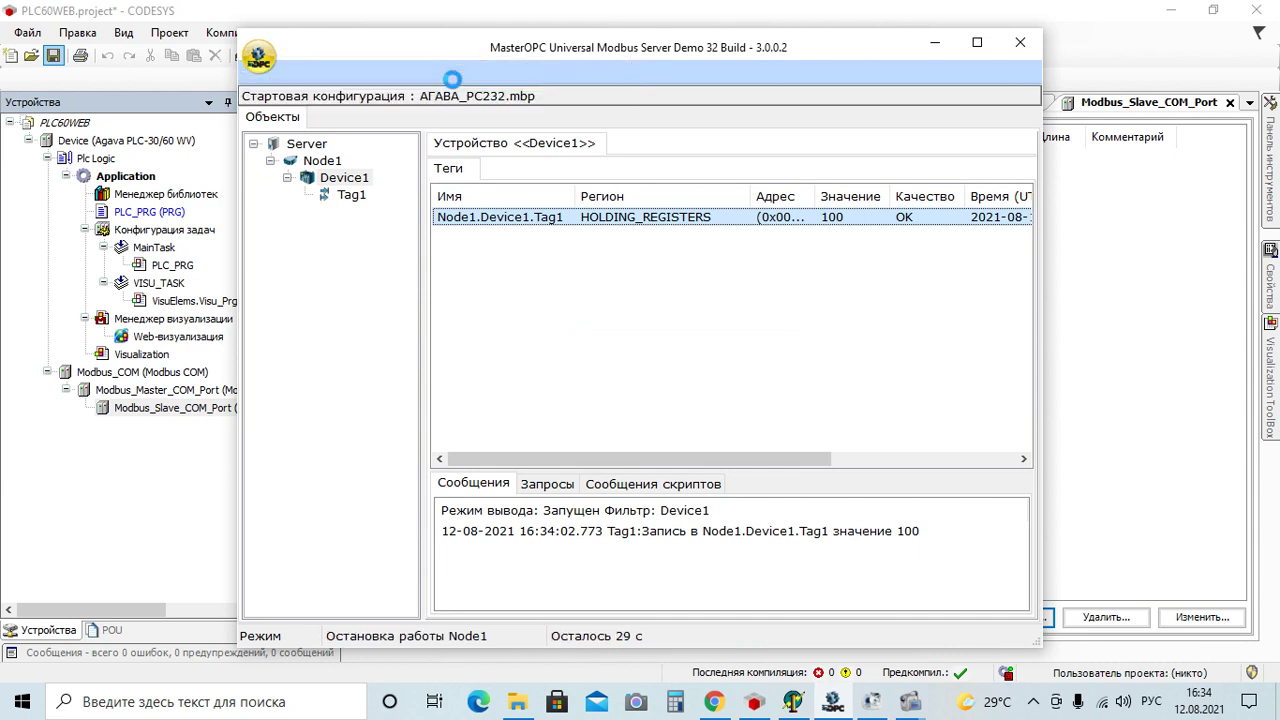
left_click(352, 282)
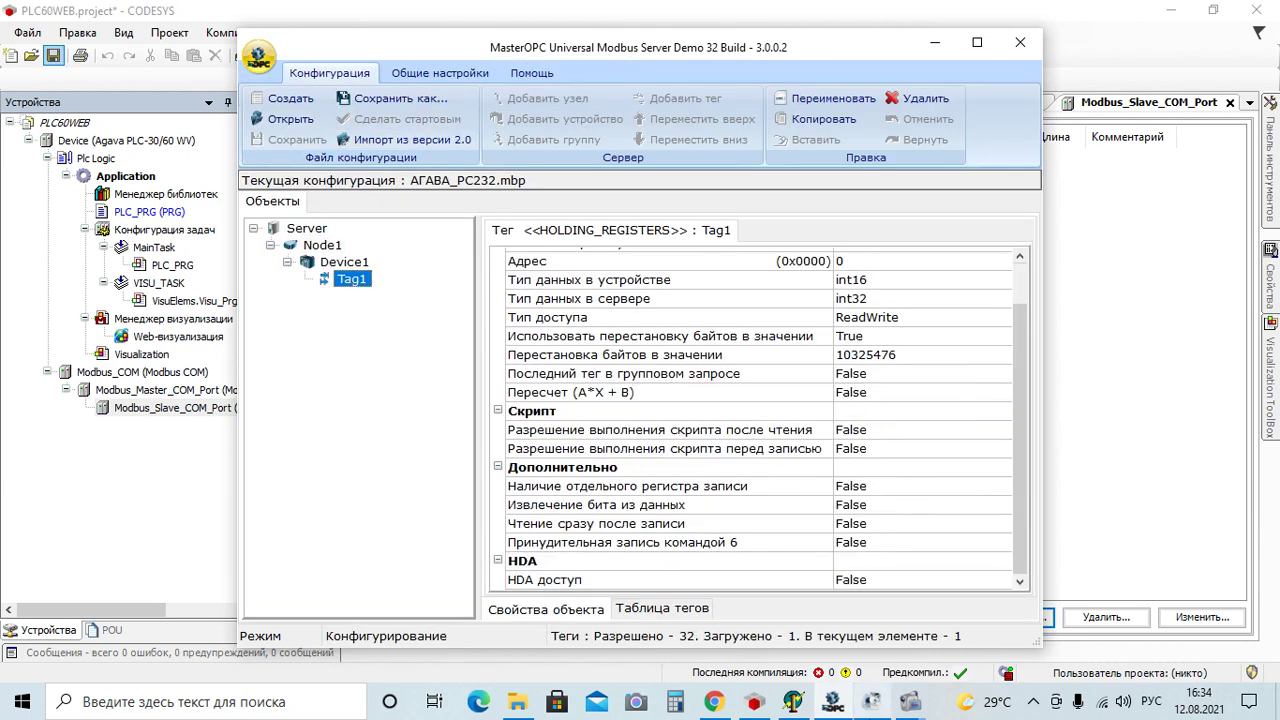
left_click(754, 702)
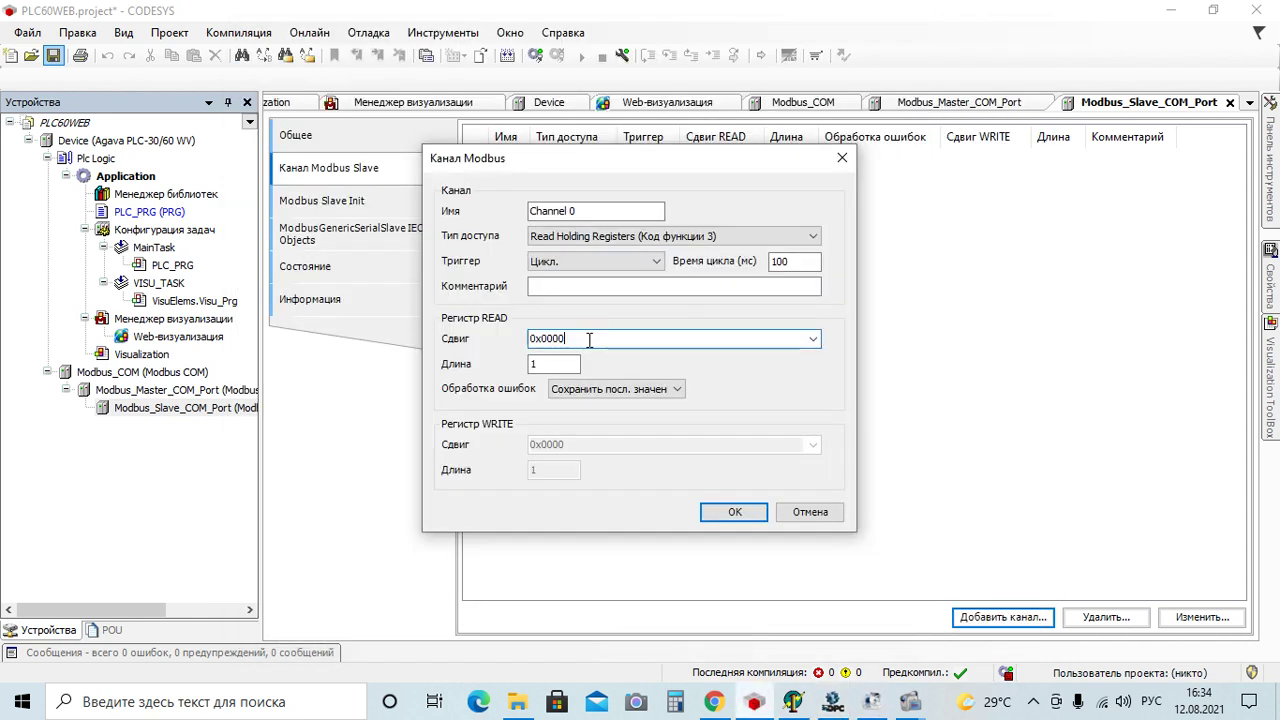
left_click(555, 367)
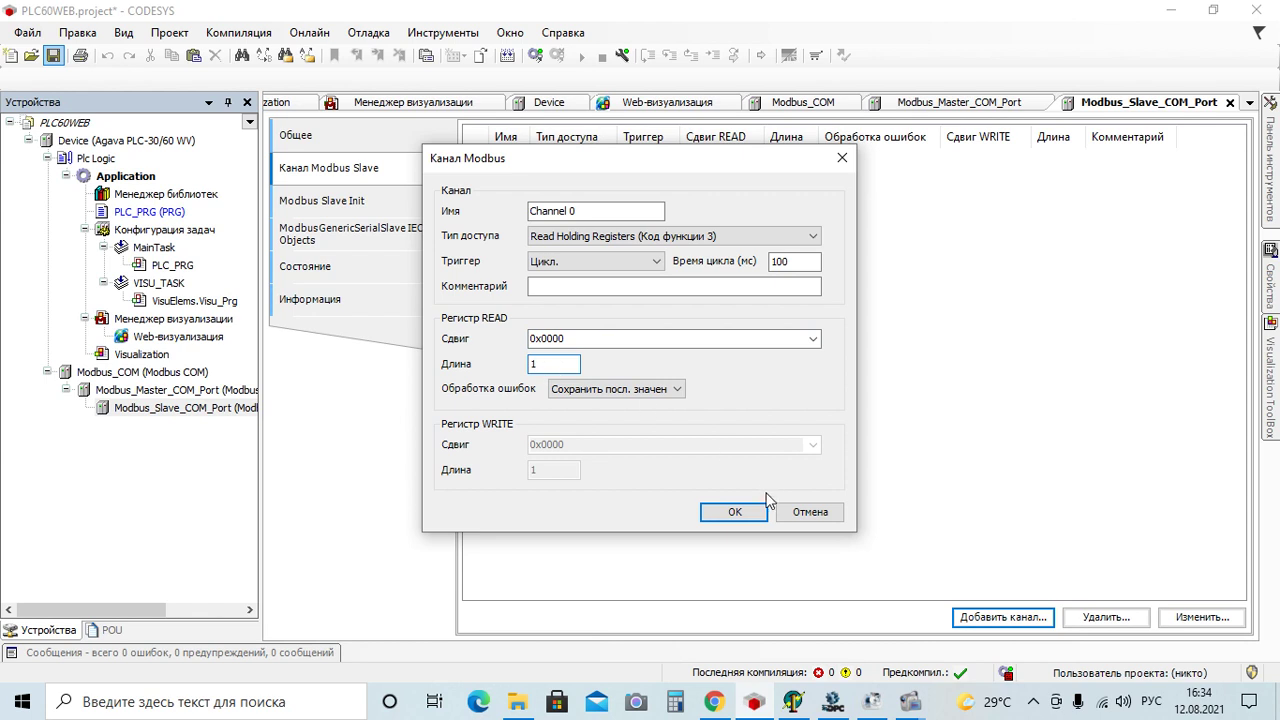
left_click(733, 513)
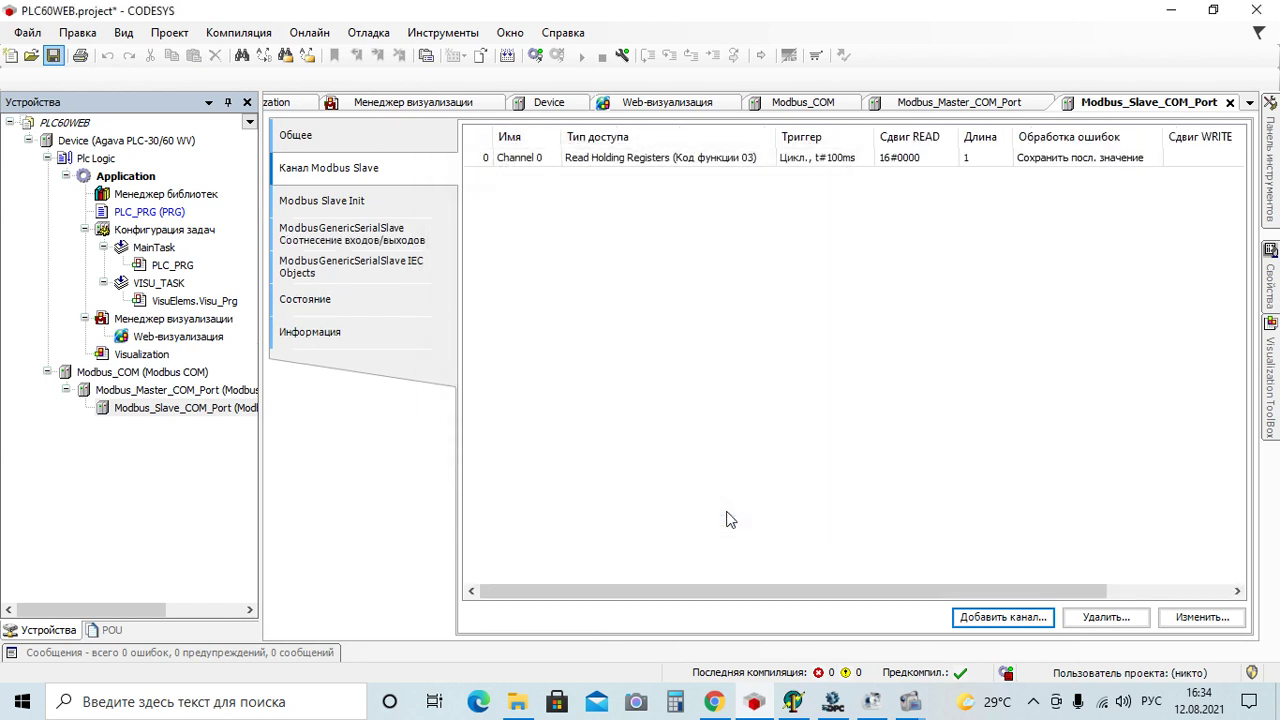
Open PLC_PRG and declare test_word:WORD; and test_word2:WORD after Test2
left_click(157, 214)
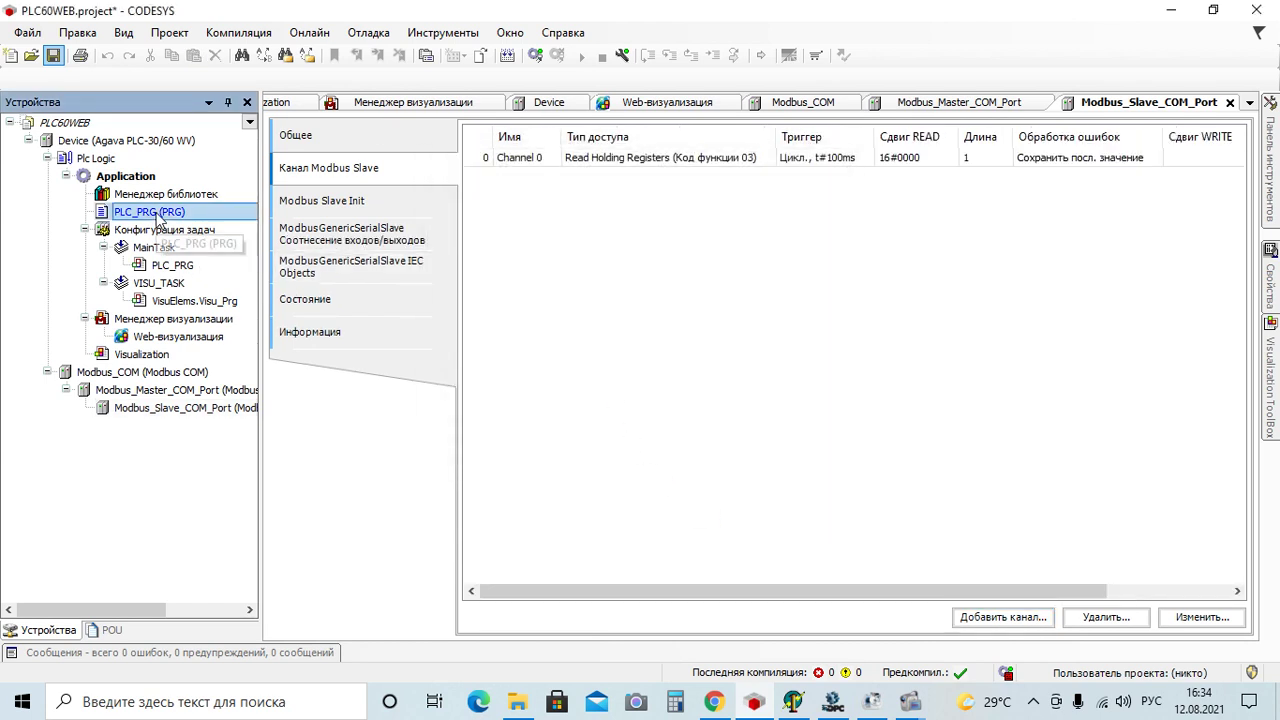
double_click(157, 214)
left_click(440, 180)
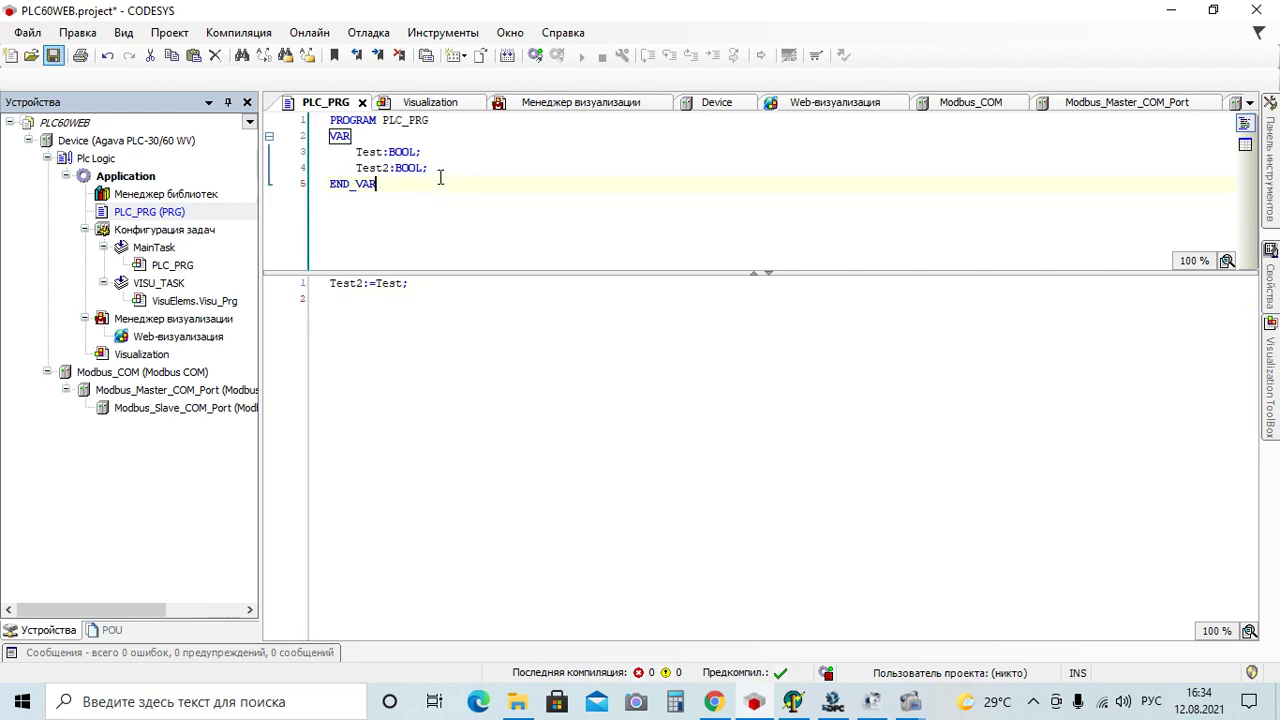
left_click(445, 165)
key("Return")
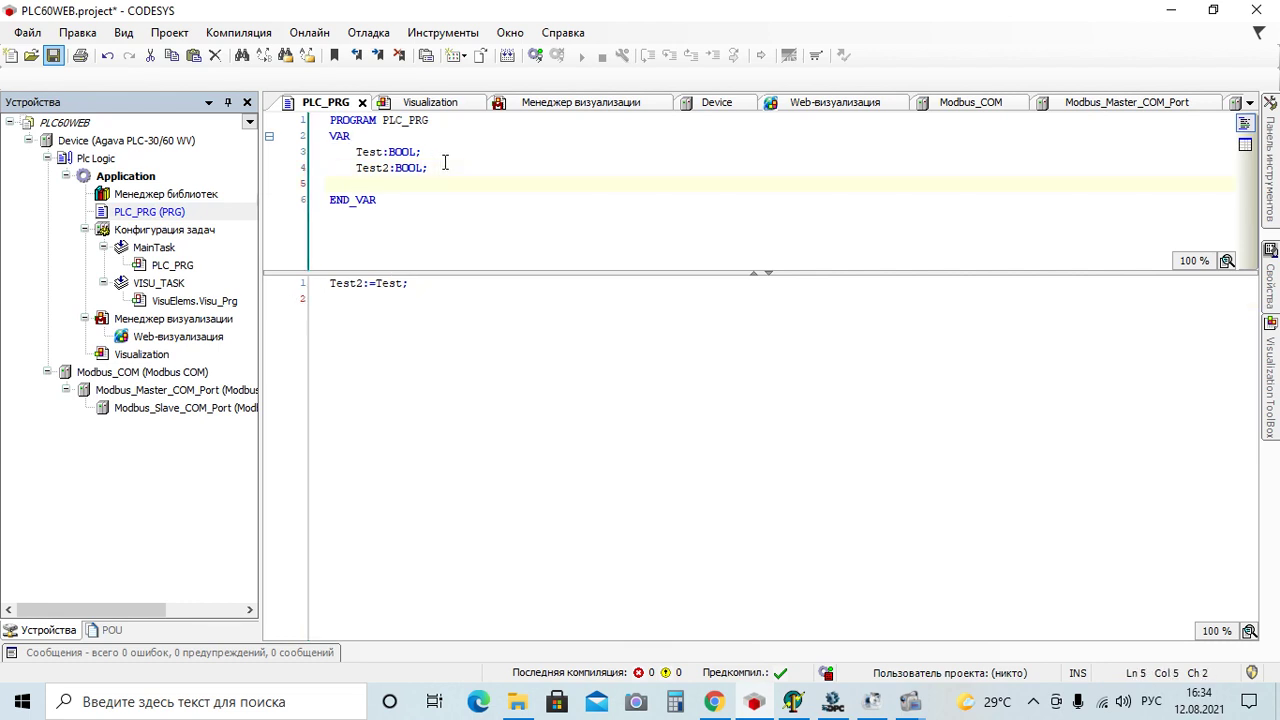
type("sys")
key("BackSpace")
key("BackSpace")
key("BackSpace")
key("alt+shift")
type("test_")
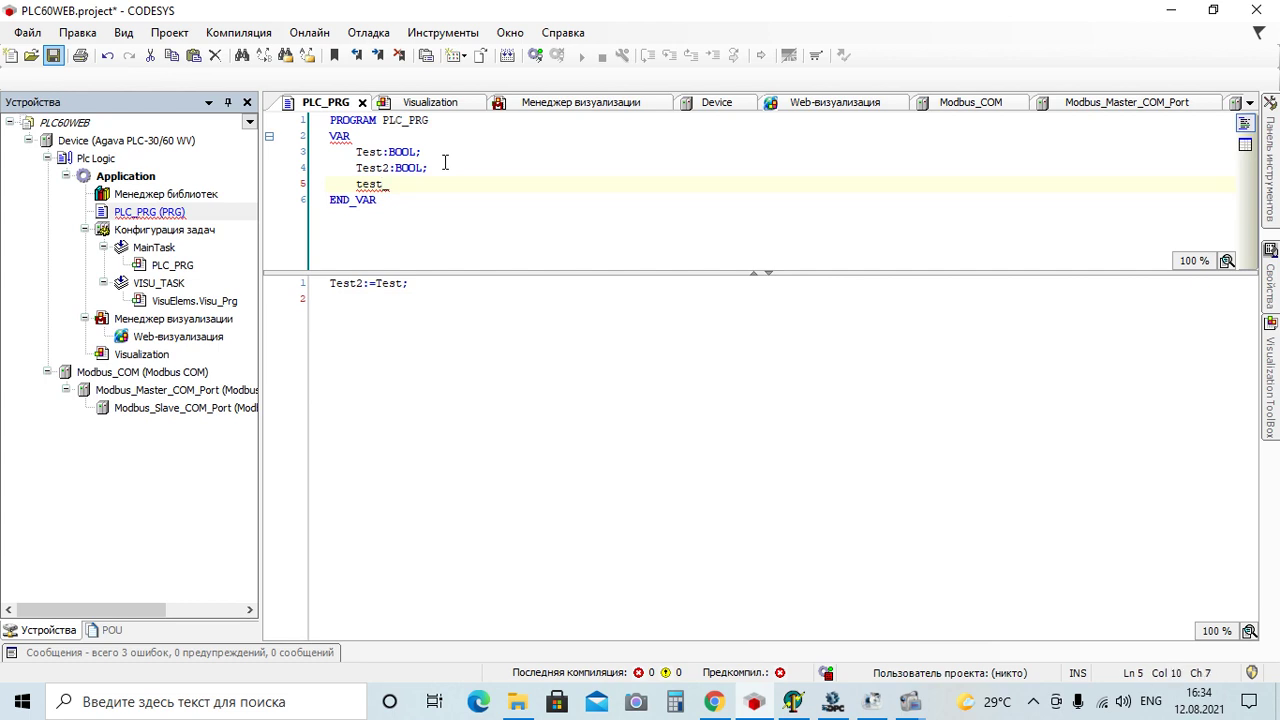
type(" wor")
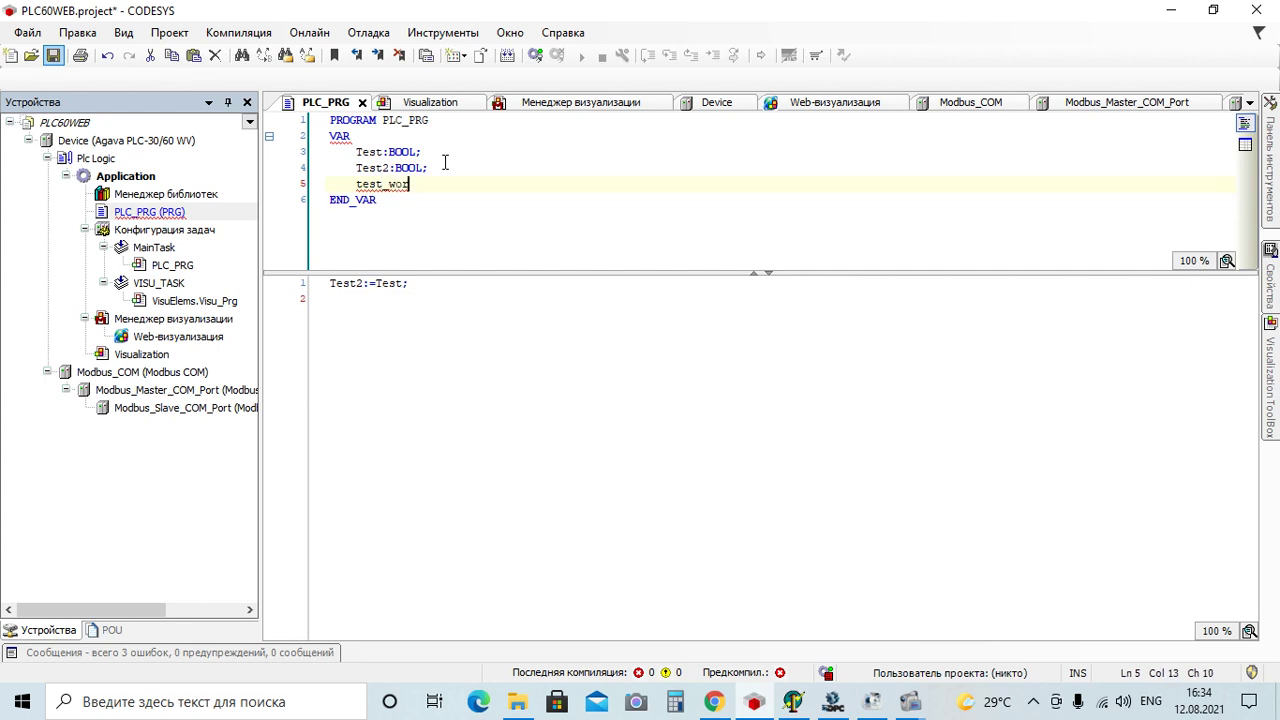
type("d:word;")
key("Return")
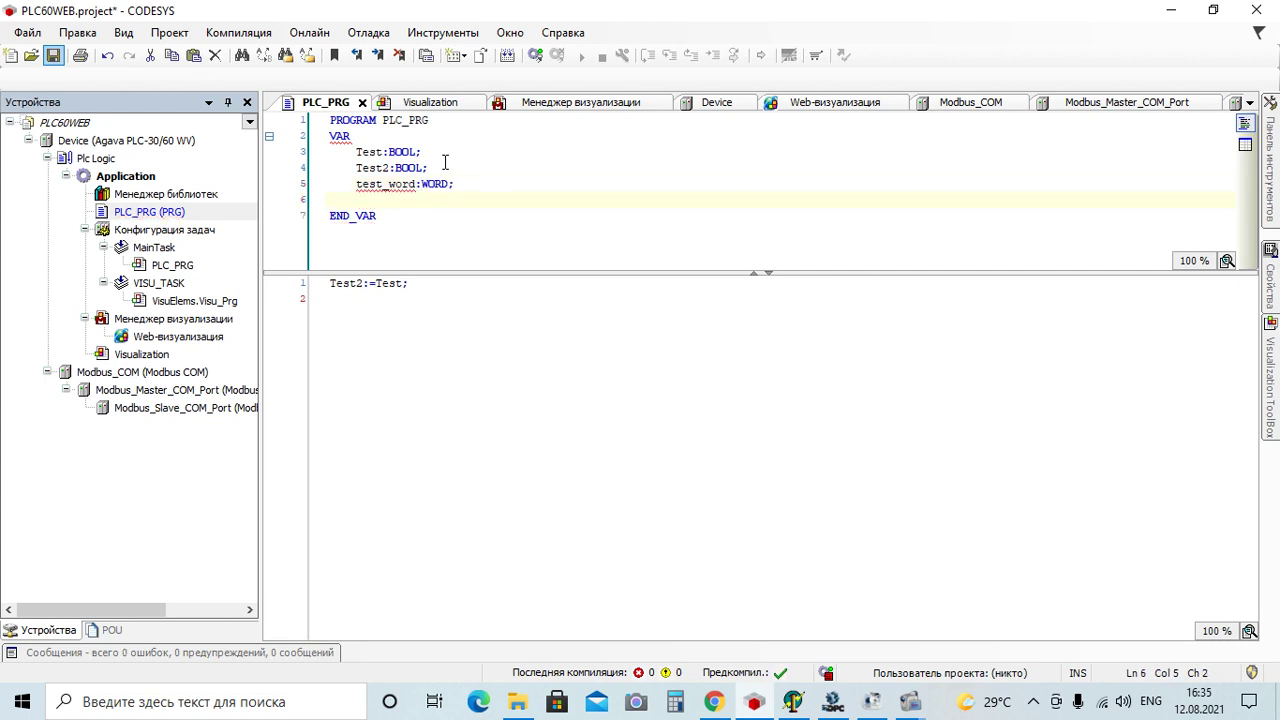
type("test")
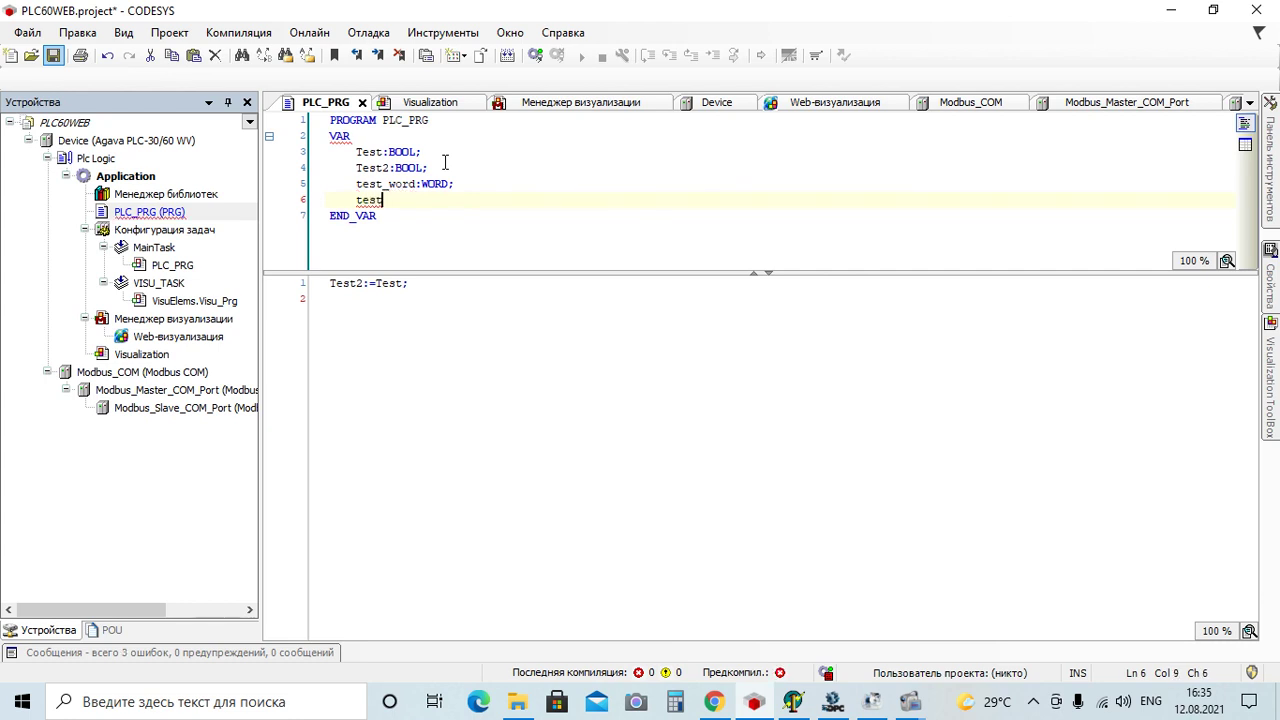
type("_word2:")
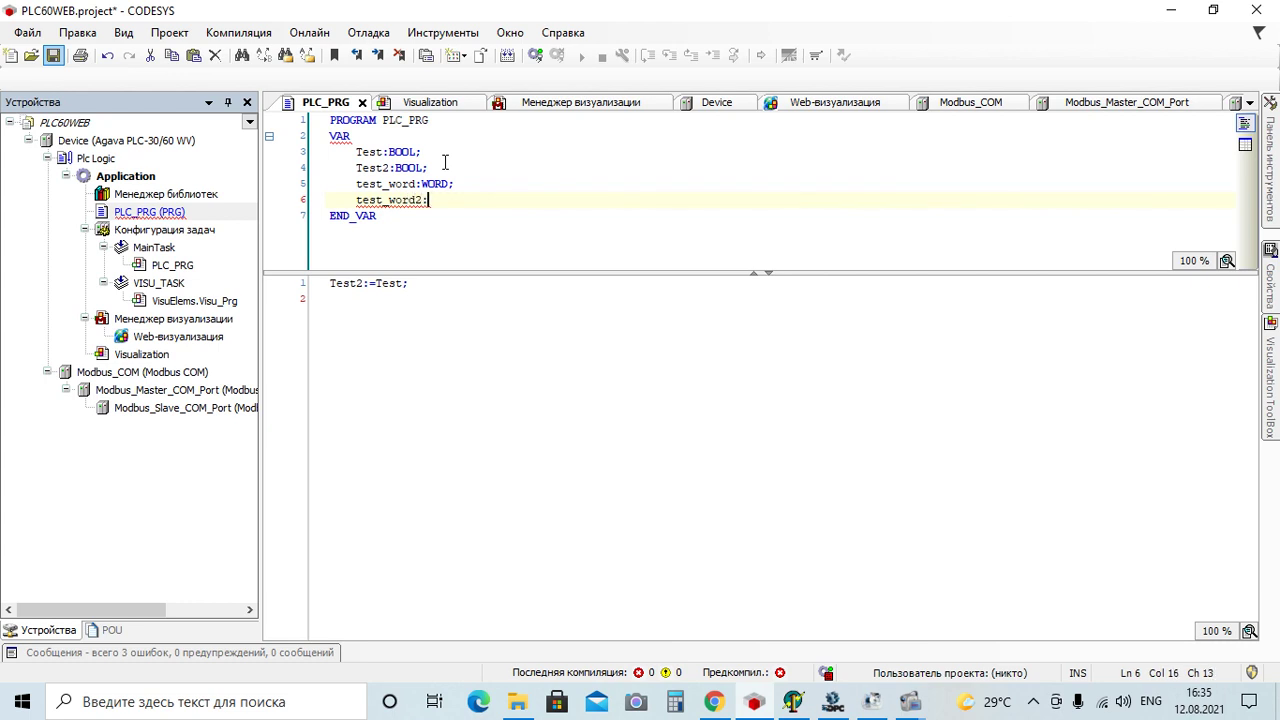
type("word")
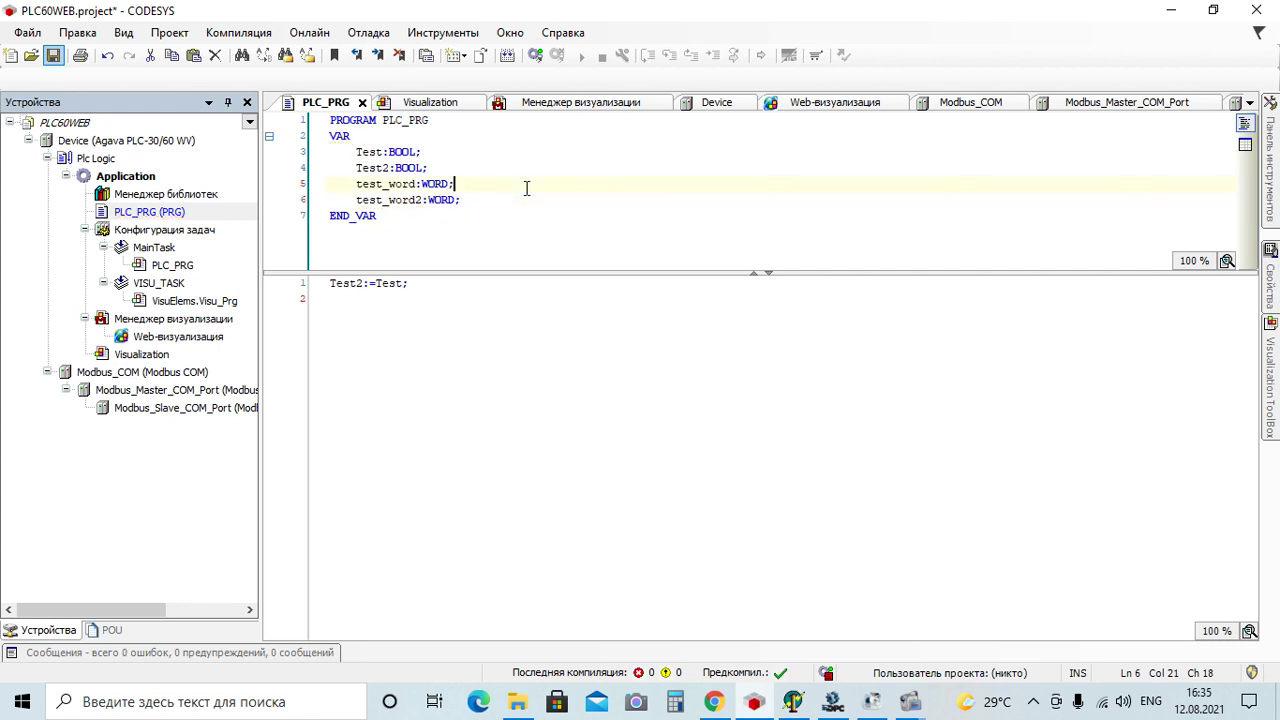
Copy the name test_word2 and start a new code line after Test2:=Test;
left_click_drag(356, 200, 420, 205)
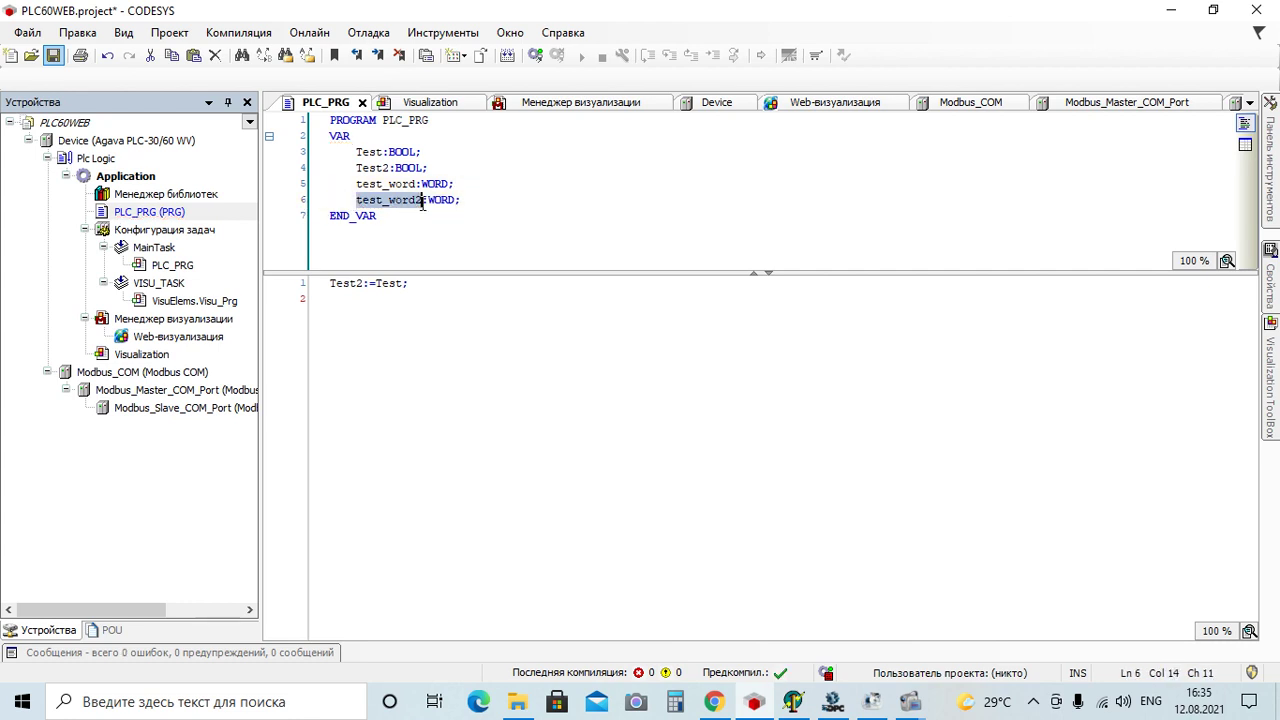
right_click(418, 204)
left_click(447, 234)
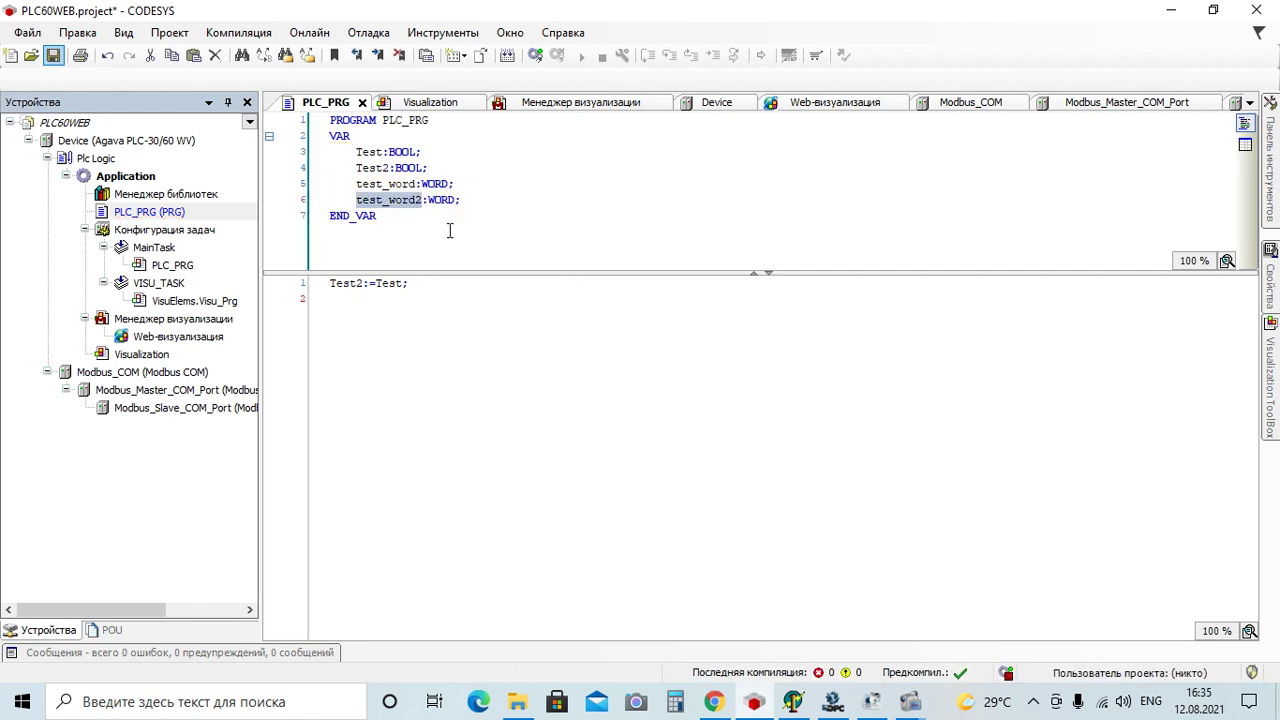
left_click(425, 284)
key("Return")
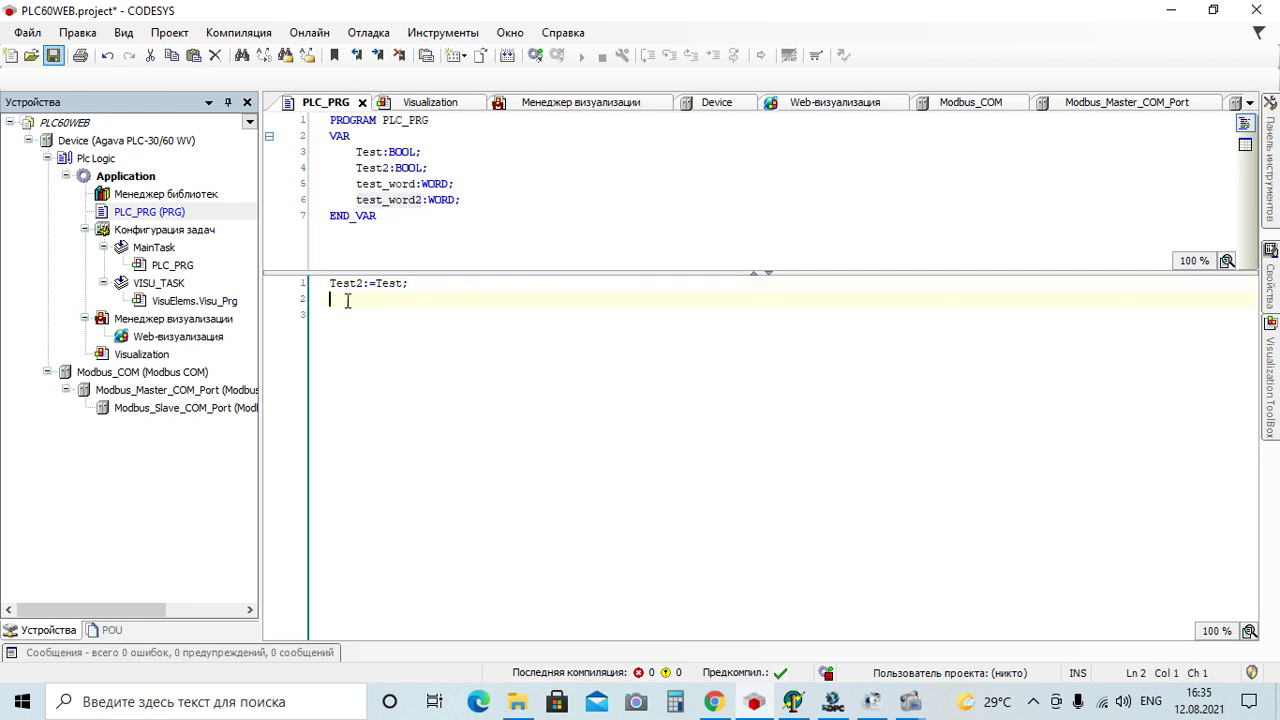
Paste test_word2 onto code line 2 and copy the name test_word
right_click(347, 301)
left_click(392, 355)
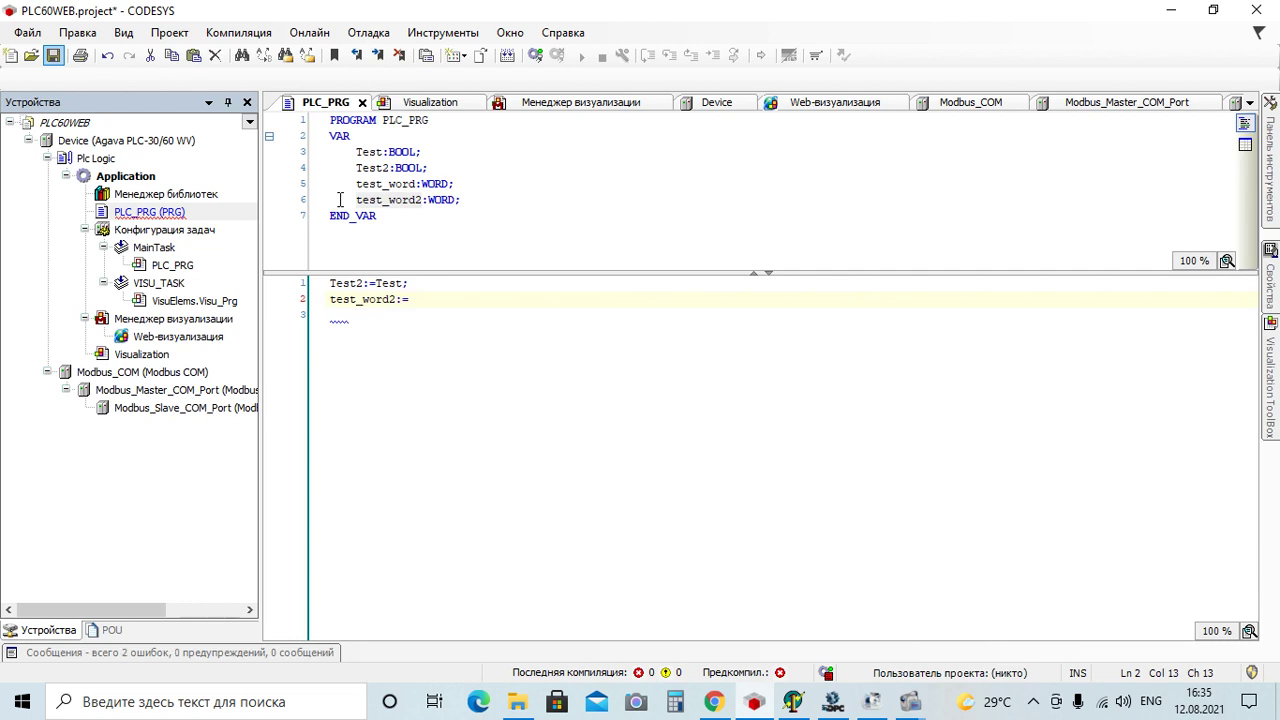
left_click_drag(353, 188, 418, 188)
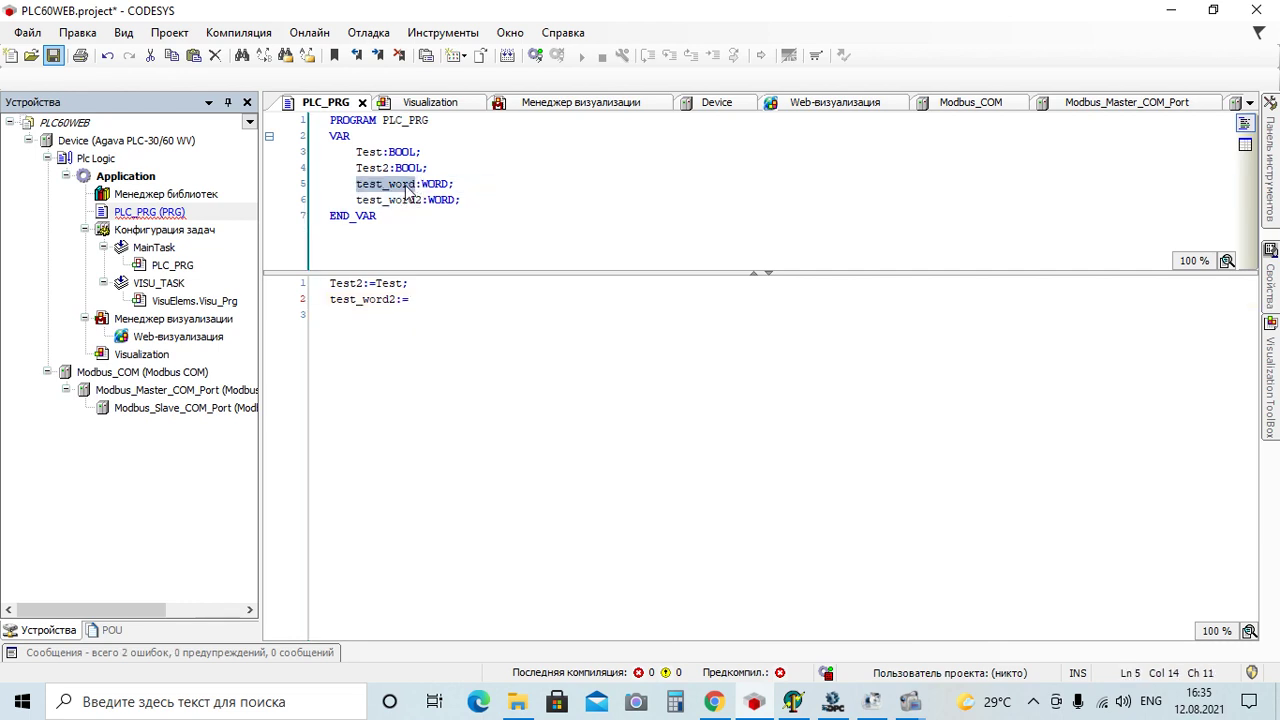
right_click(408, 193)
left_click(440, 214)
Complete the line as test_word2:=test_word; and reopen Modbus_Slave_COM_Port
left_click(422, 300)
right_click(422, 300)
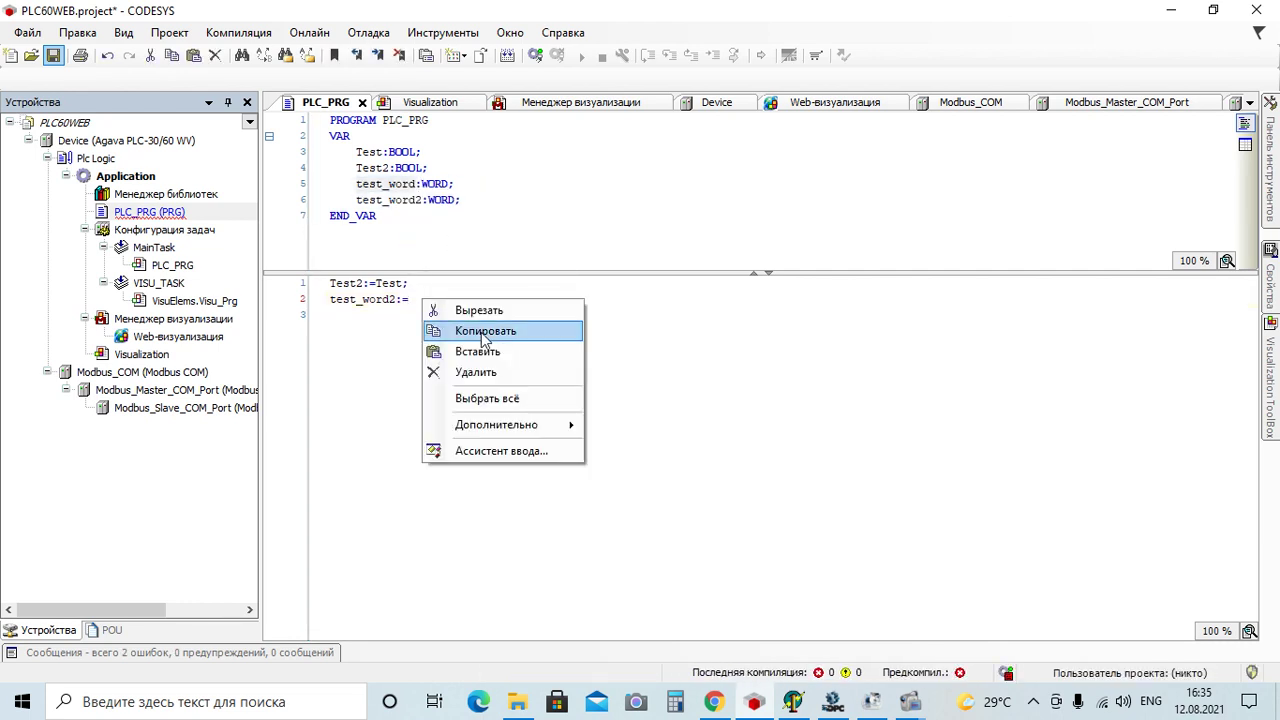
left_click(480, 353)
type(";")
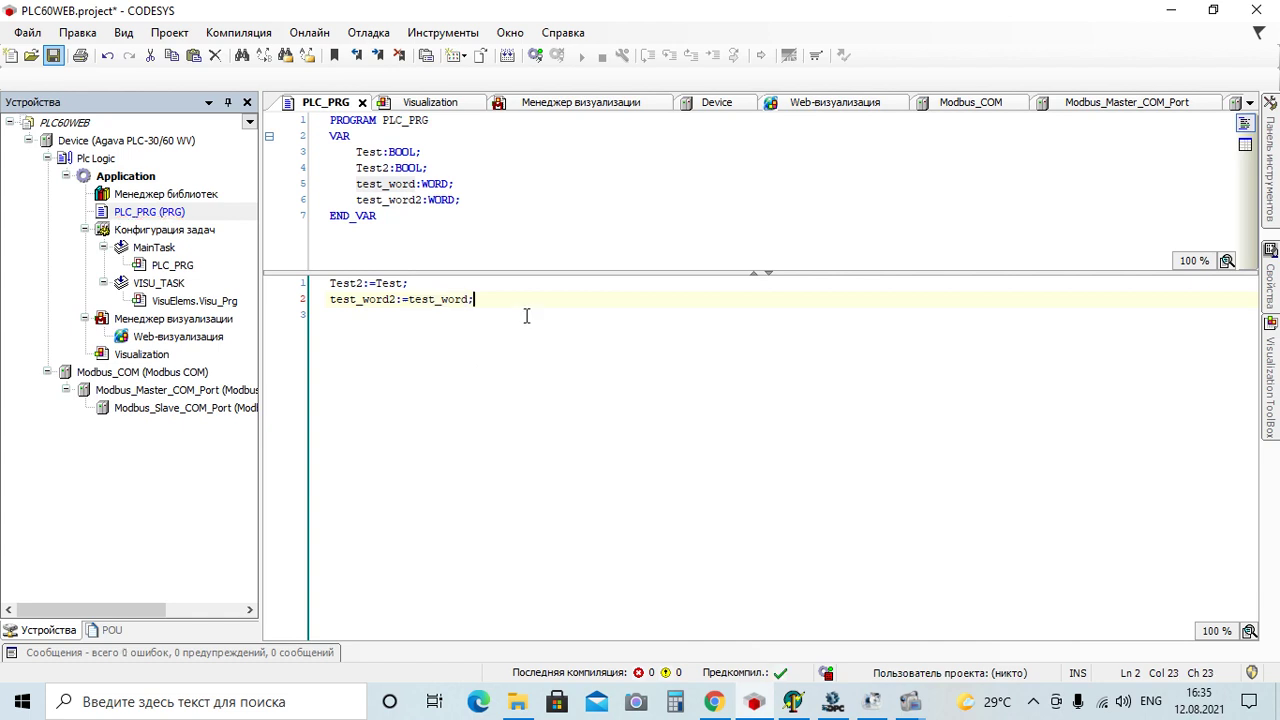
left_click(526, 316)
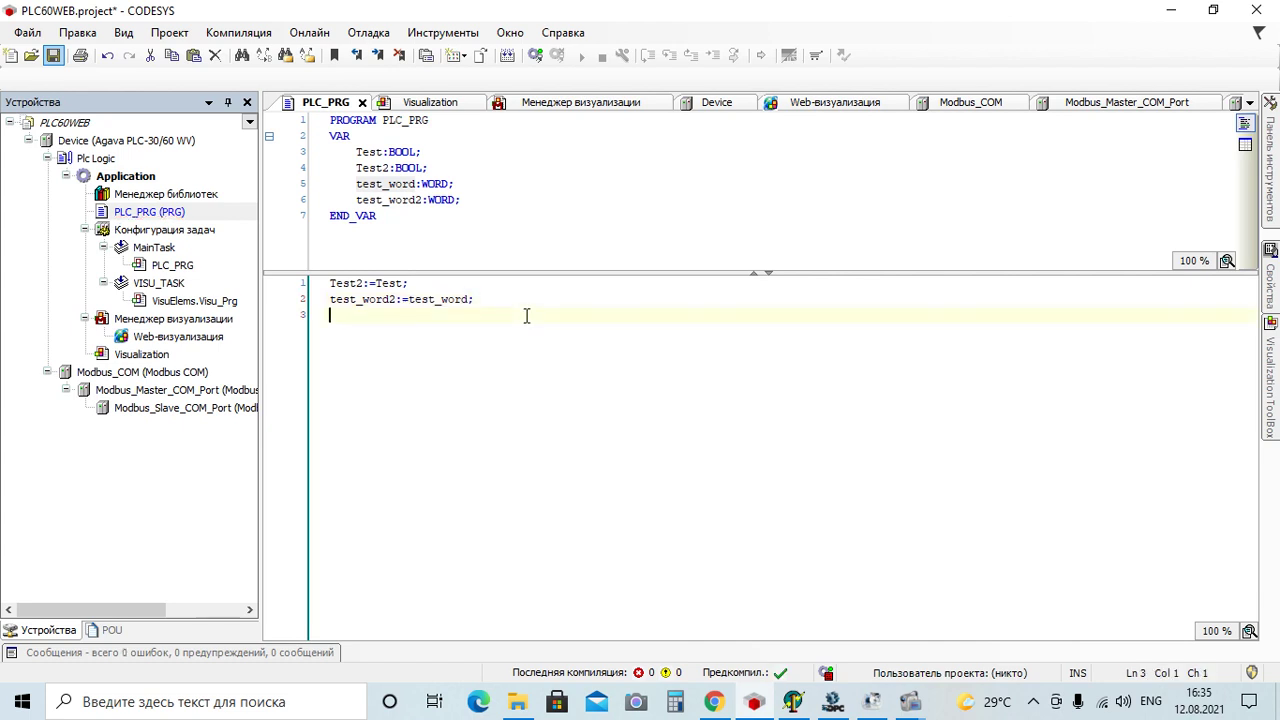
double_click(150, 410)
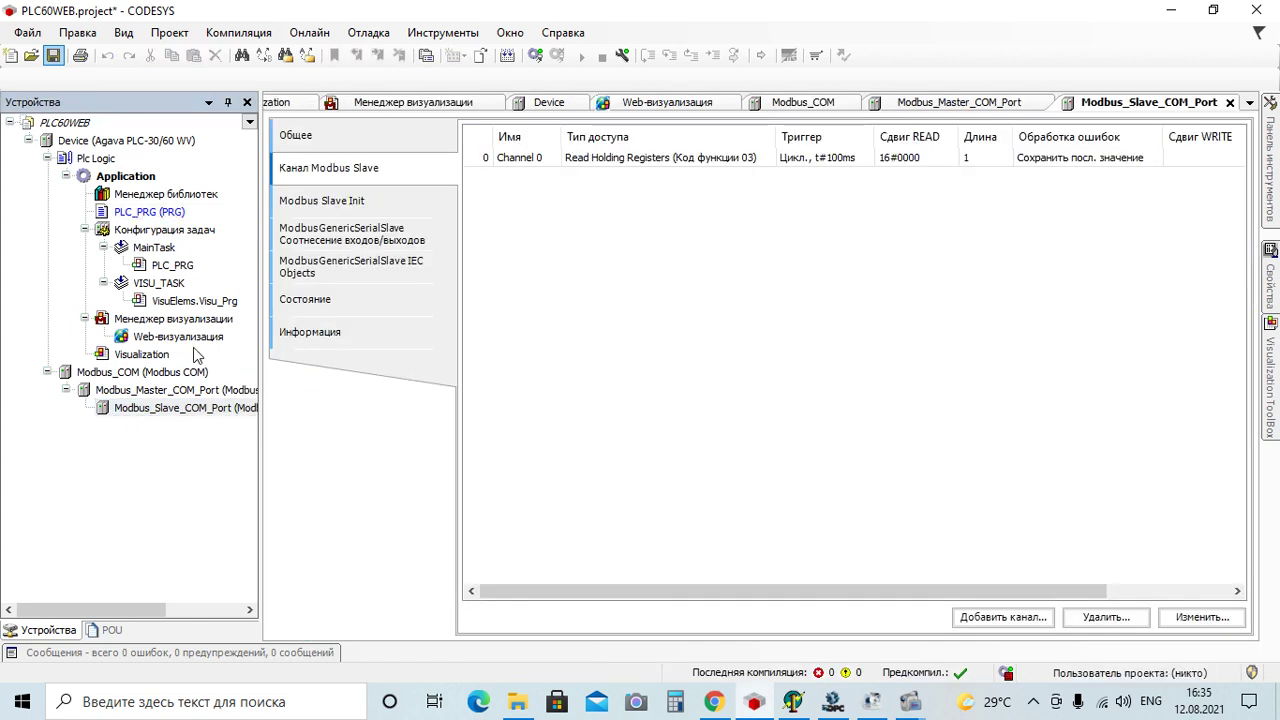
Show the slave's I/O mapping with Channel 0 expanded and the variable column widened
left_click(330, 243)
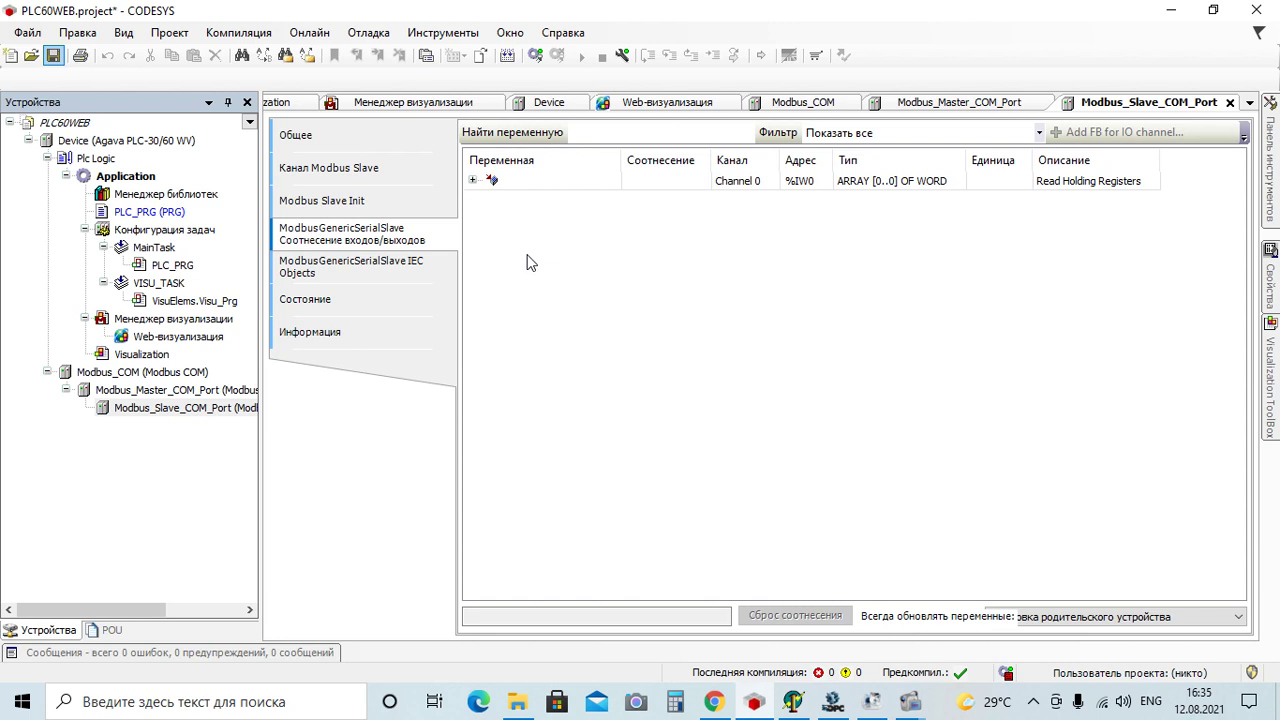
left_click_drag(618, 157, 669, 167)
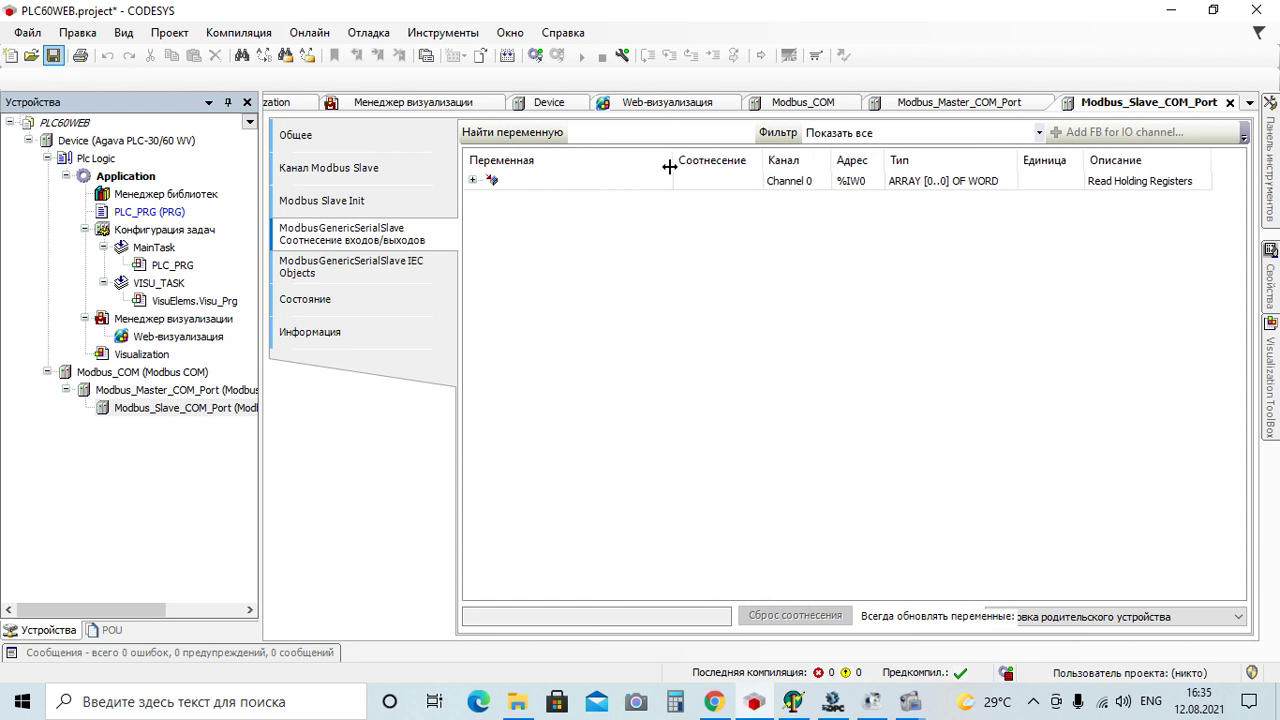
left_click(473, 180)
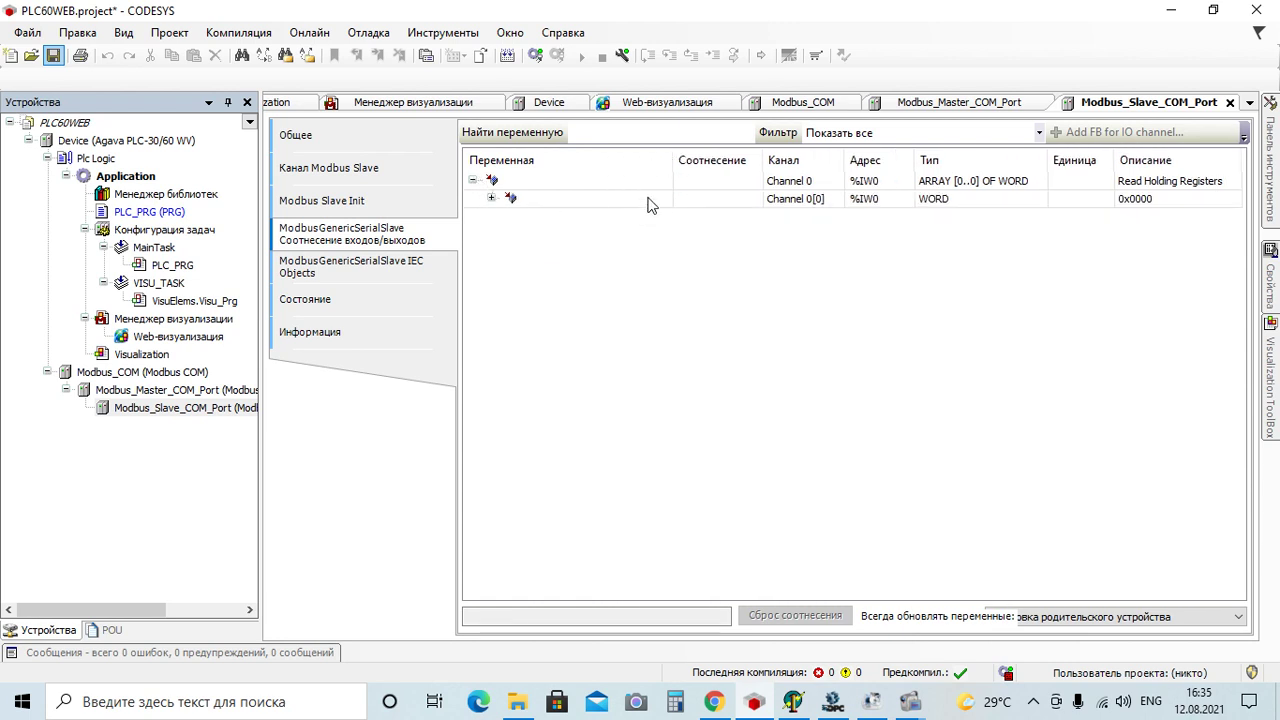
left_click_drag(674, 168, 705, 168)
left_click(689, 199)
Map Channel 0[0] to Application.PLC_PRG.test_word via the Input Assistant
left_click(689, 198)
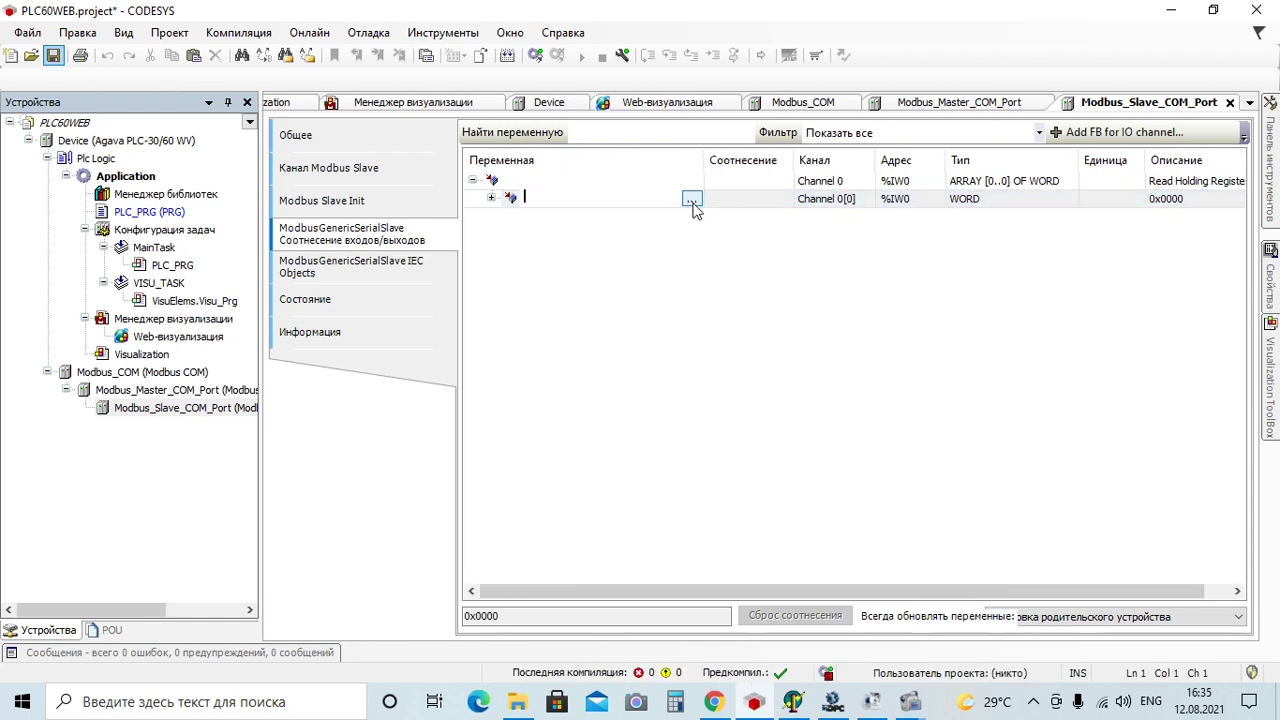
left_click(695, 207)
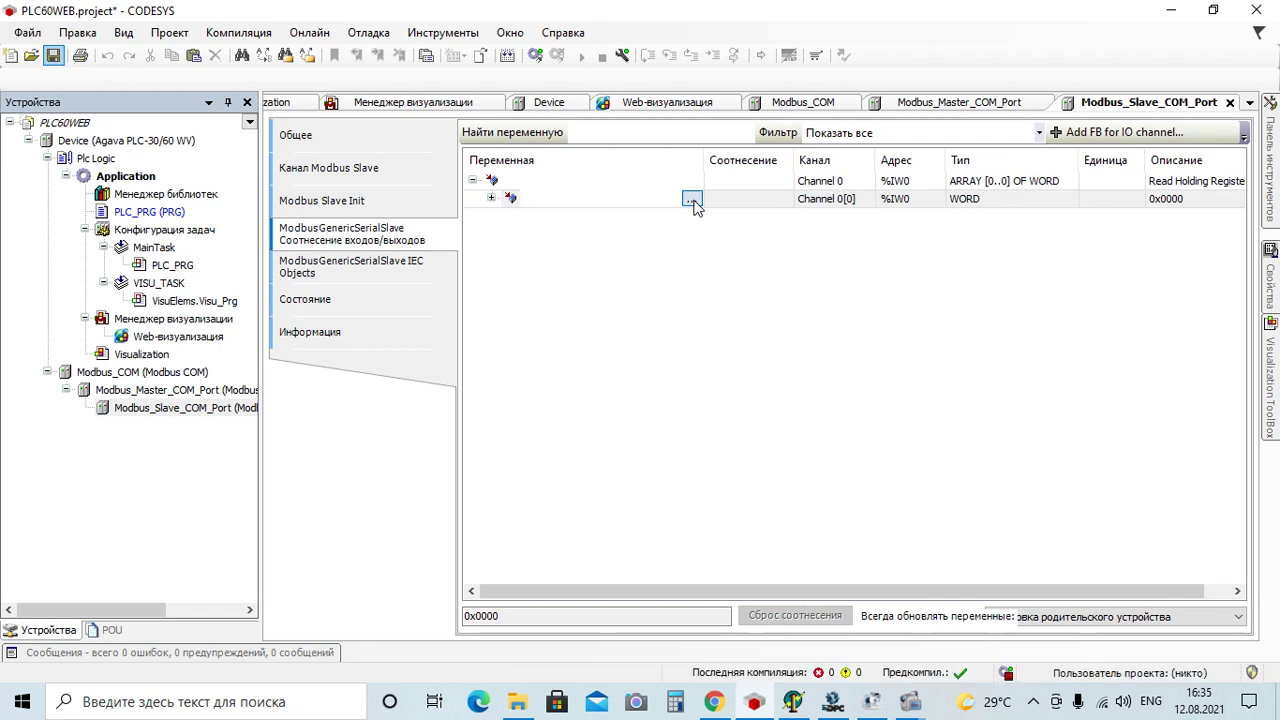
left_click(692, 200)
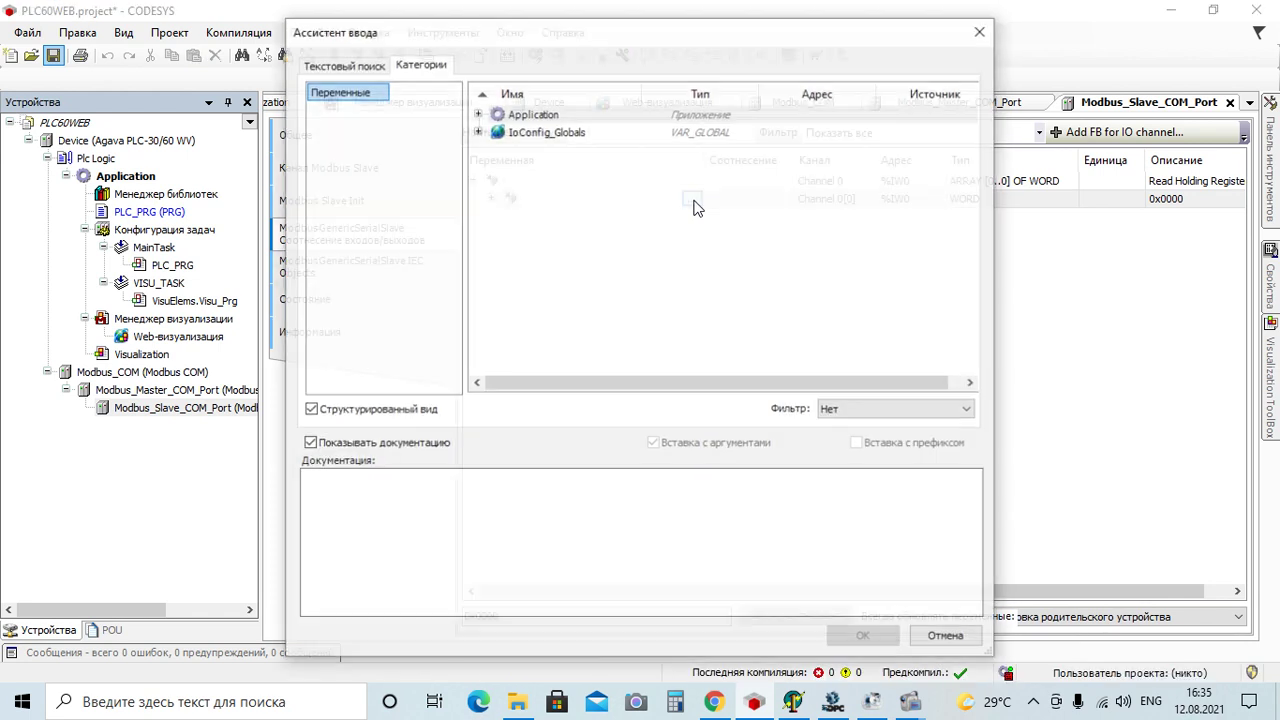
left_click(478, 113)
left_click(495, 131)
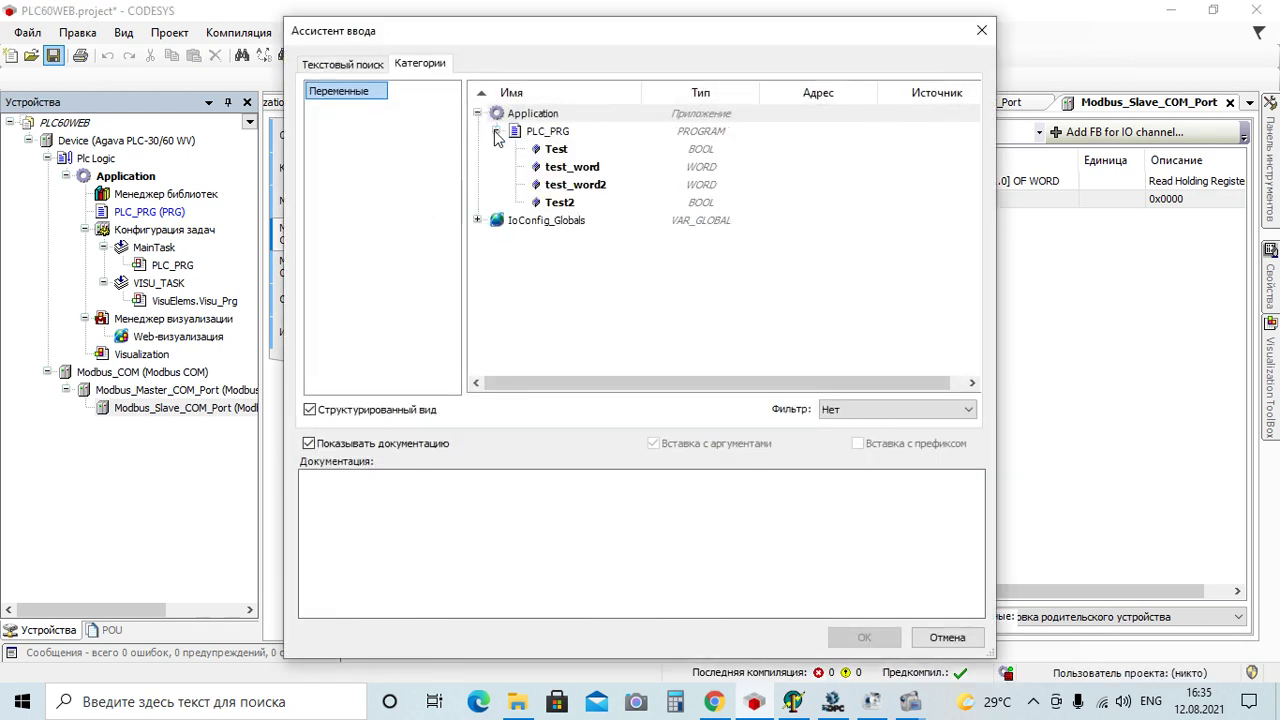
double_click(572, 166)
left_click(658, 272)
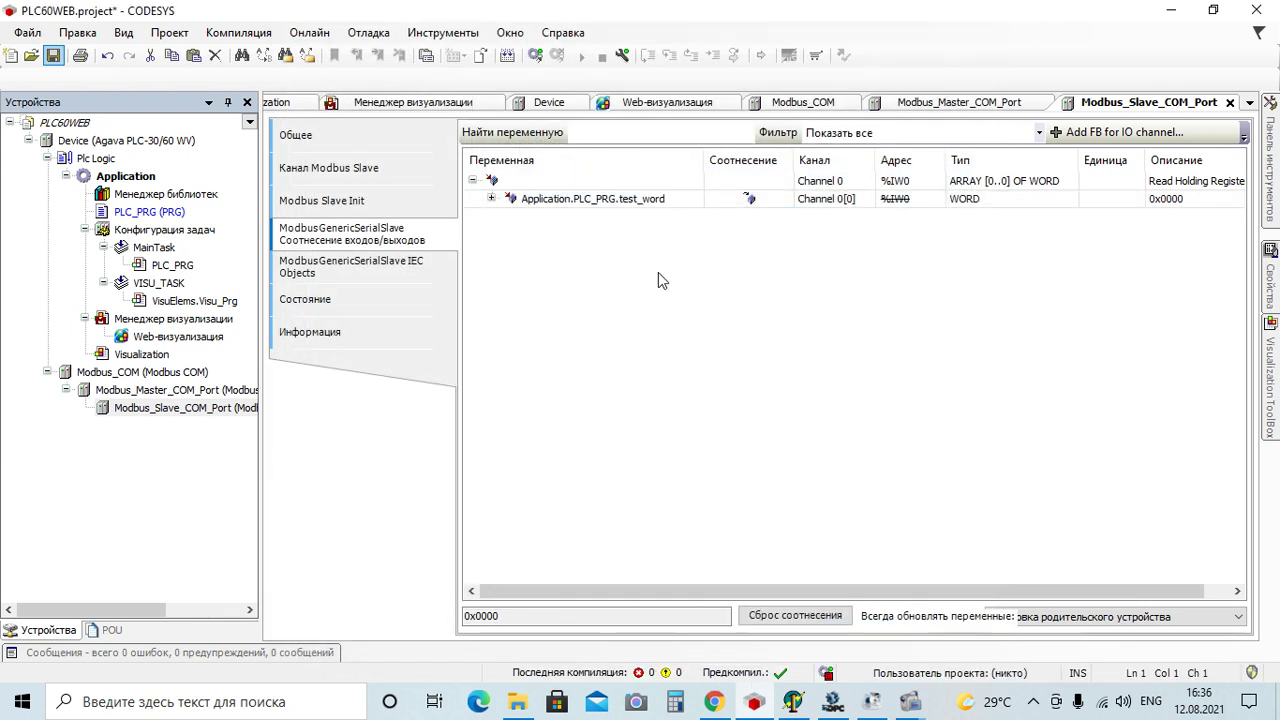
left_click_drag(697, 167, 757, 166)
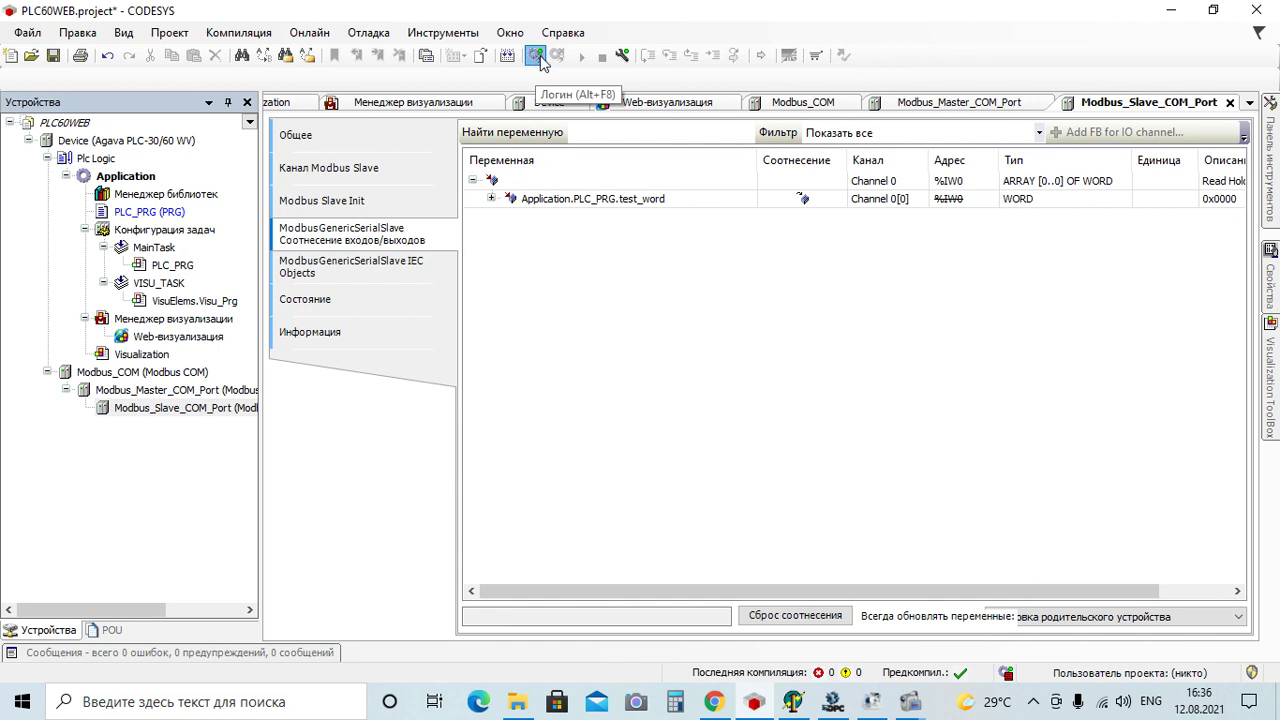
Log in to the Agava PLC, download the project, and start Application
left_click(538, 58)
left_click(599, 390)
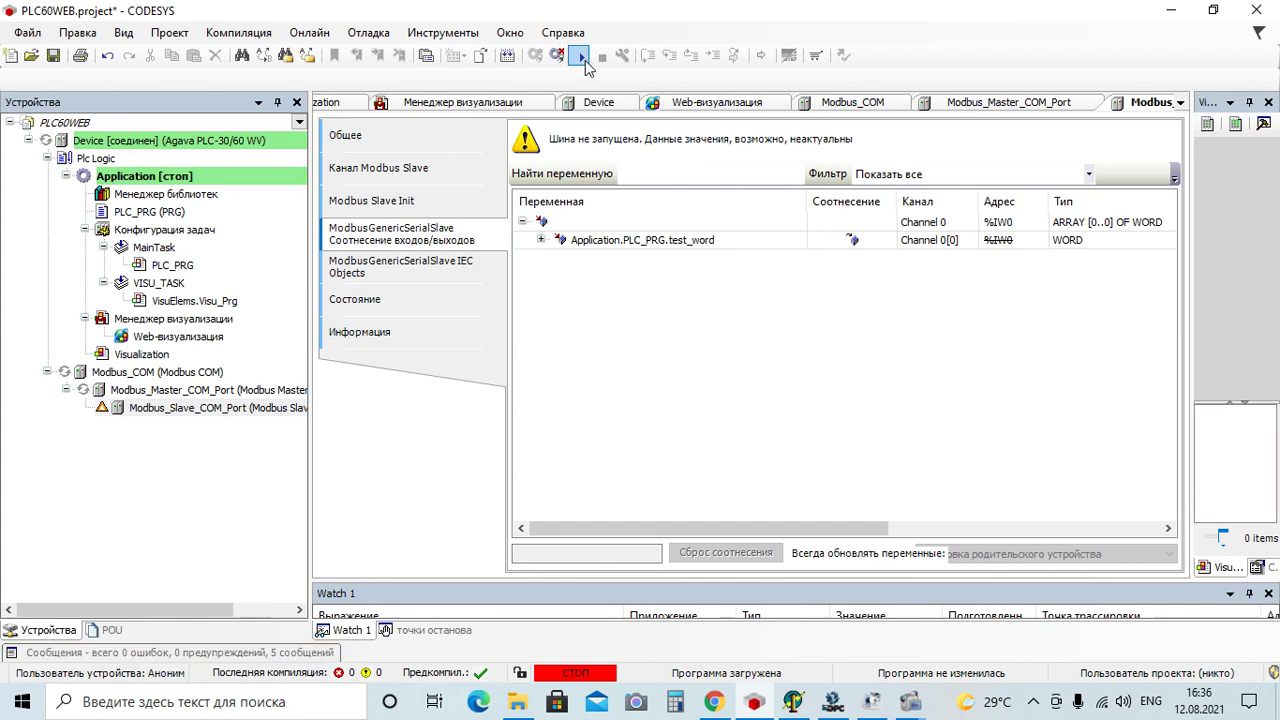
left_click(584, 60)
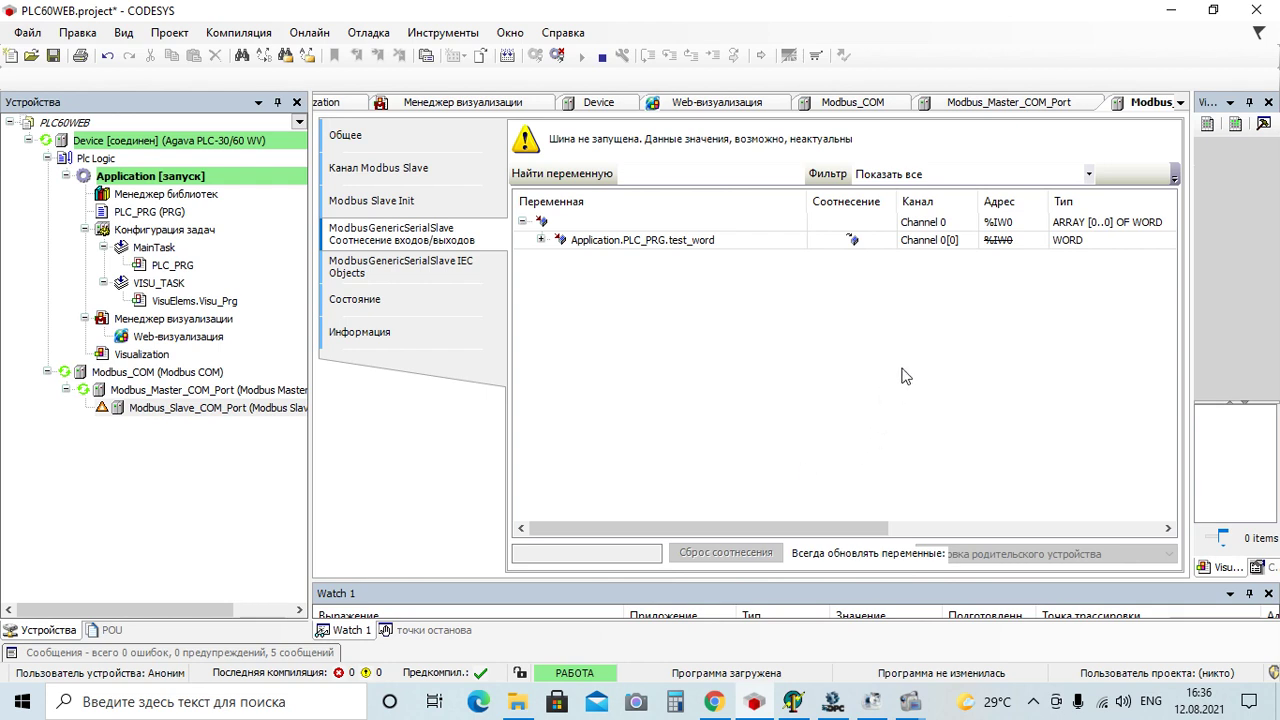
Start the MasterOPC server runtime and expand Server > Node1 > Device1 to its tags
left_click(832, 704)
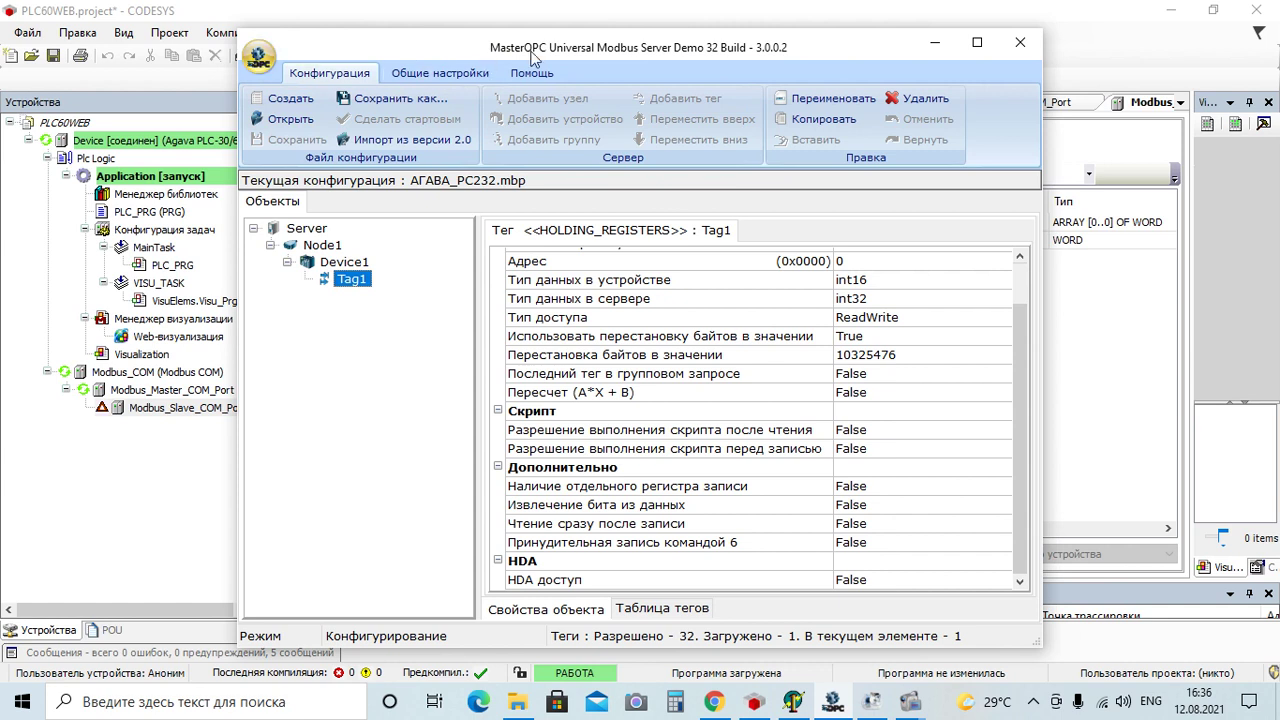
left_click(257, 60)
left_click(322, 90)
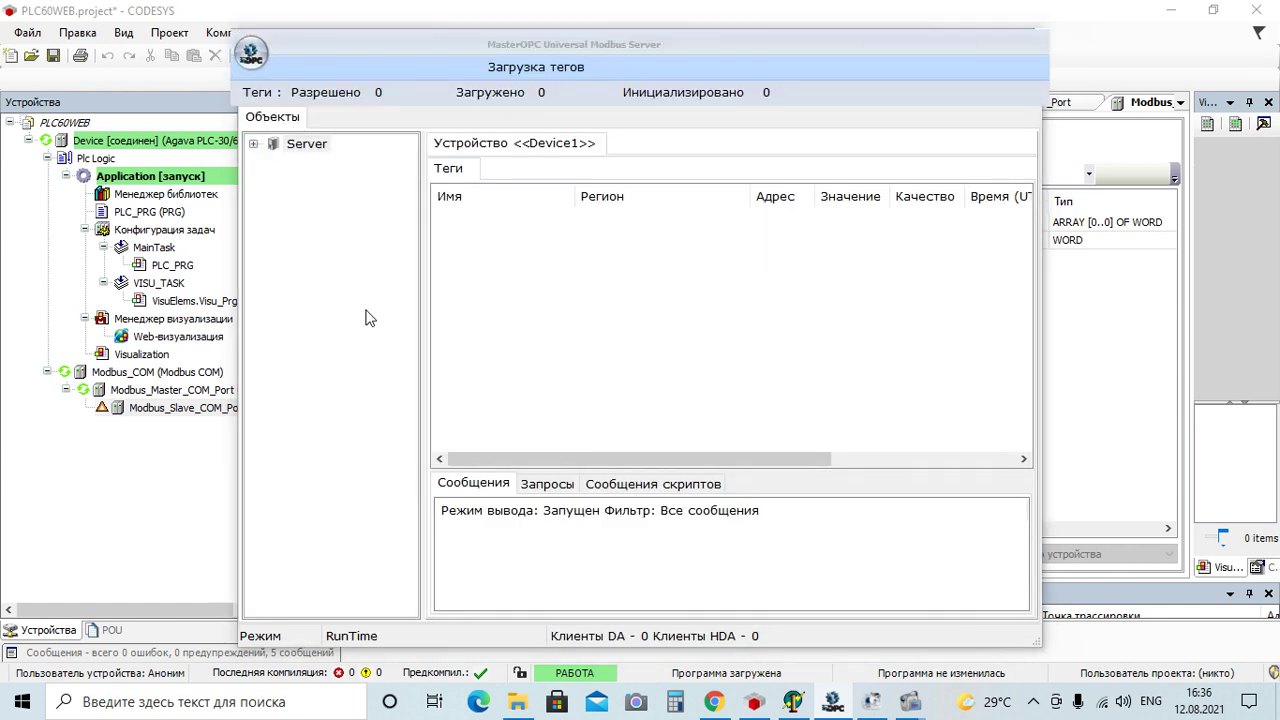
left_click(254, 145)
left_click(269, 162)
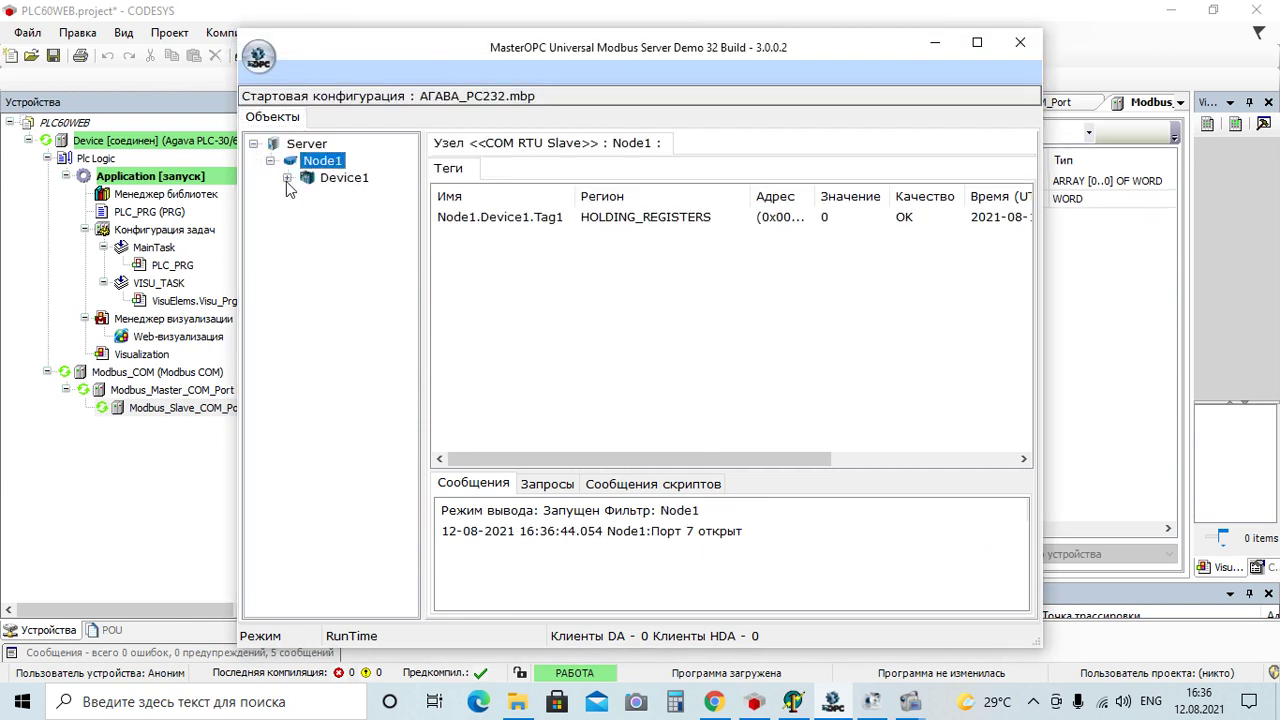
left_click(287, 178)
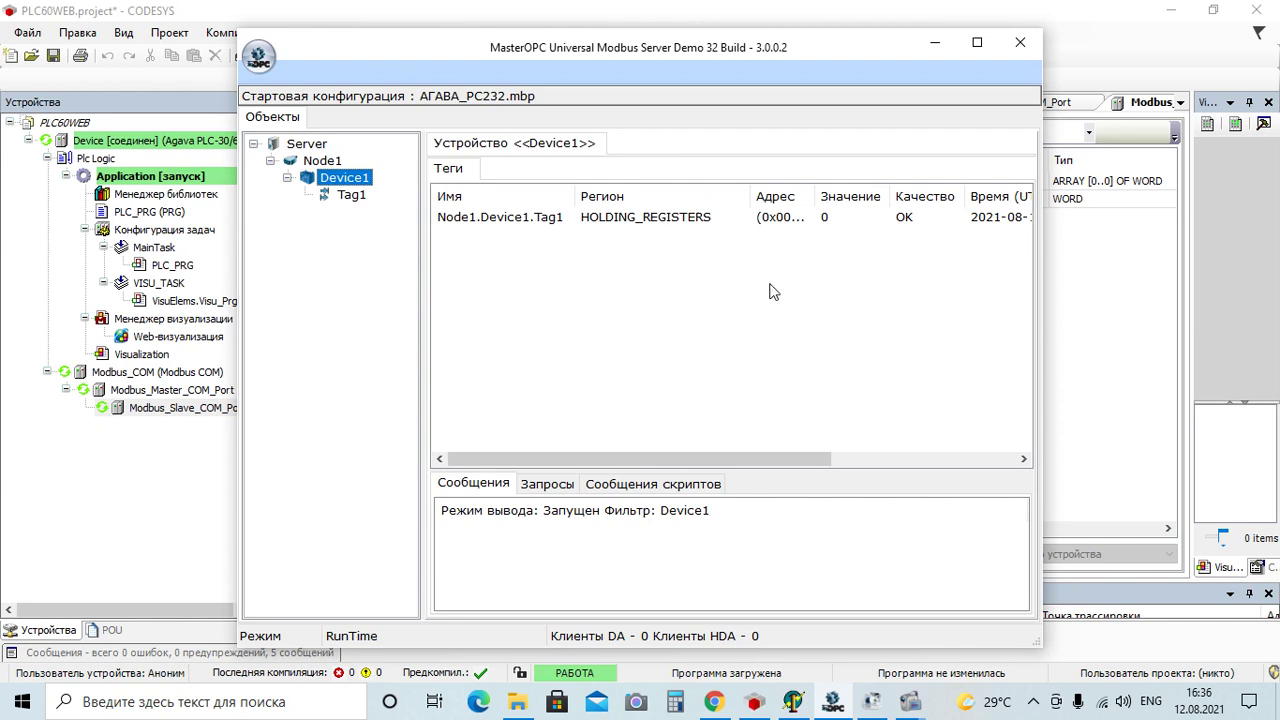
Write 100 to Tag1 and minimize the MasterOPC window
double_click(852, 228)
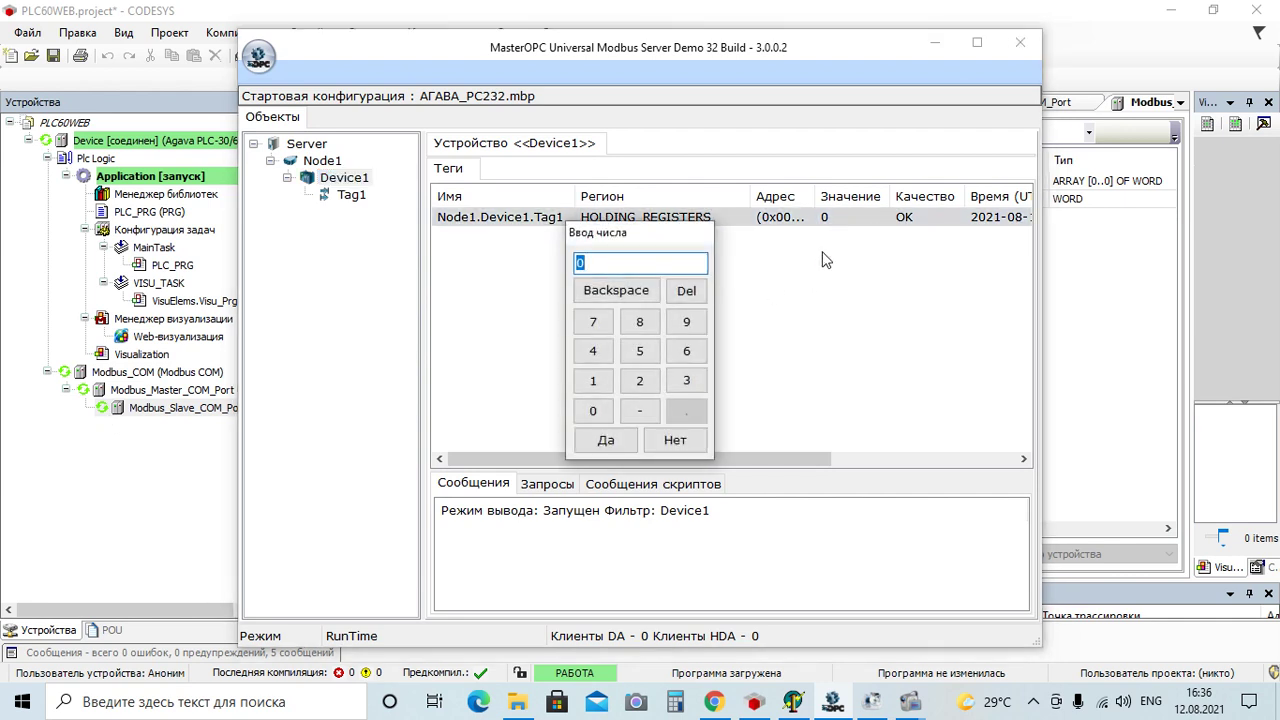
left_click(593, 381)
left_click(592, 410)
left_click(592, 410)
left_click(605, 440)
left_click(936, 42)
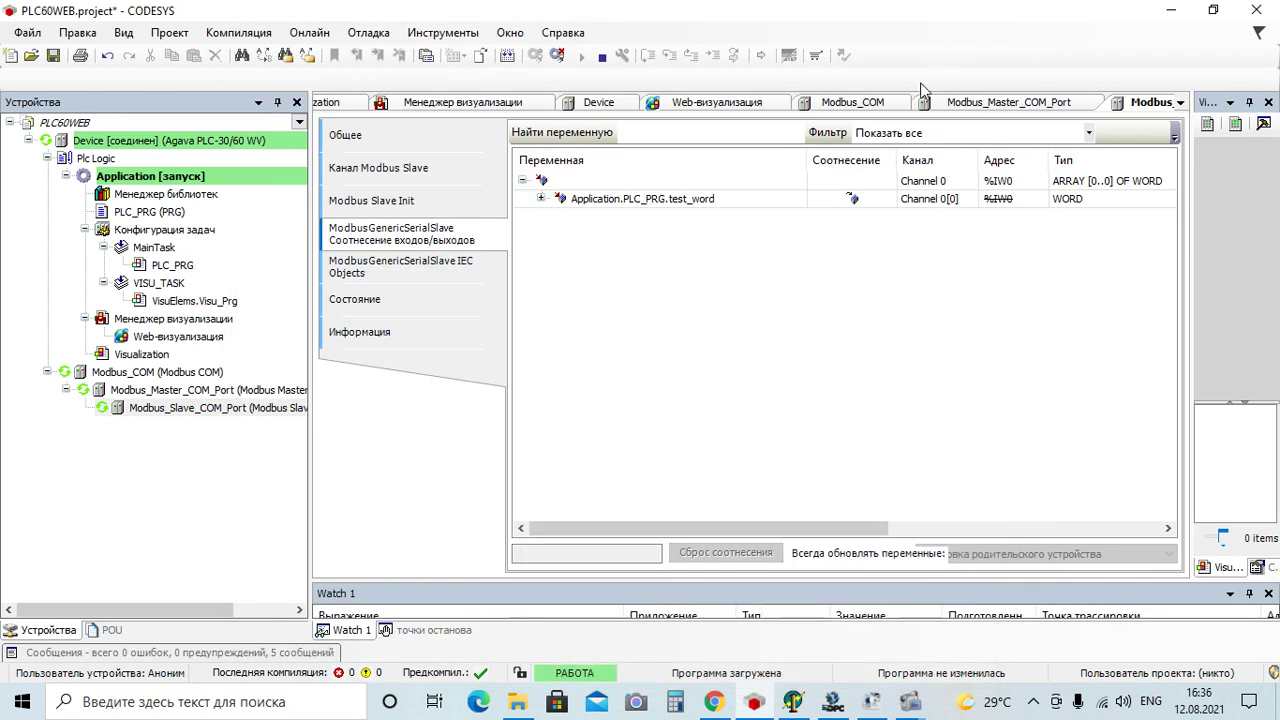
Watch PLC_PRG's live values online, then reopen Tag1's value entry in MasterOPC
double_click(148, 212)
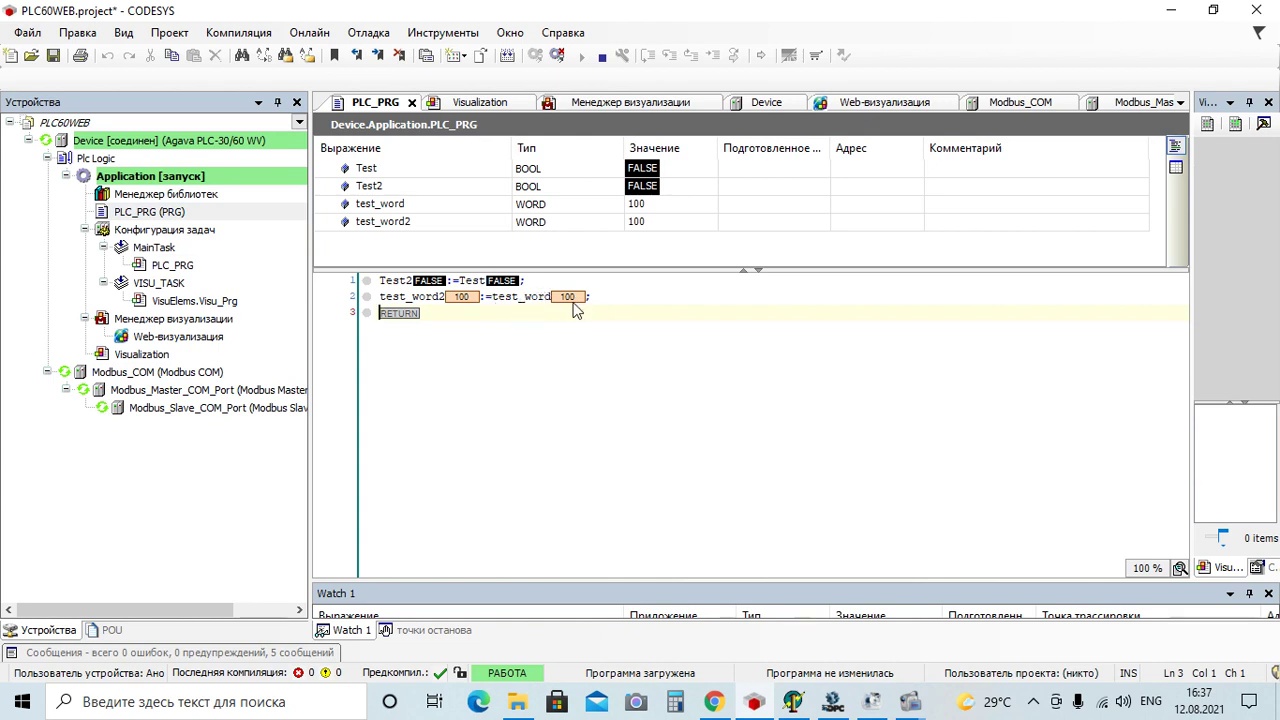
left_click(832, 701)
double_click(831, 217)
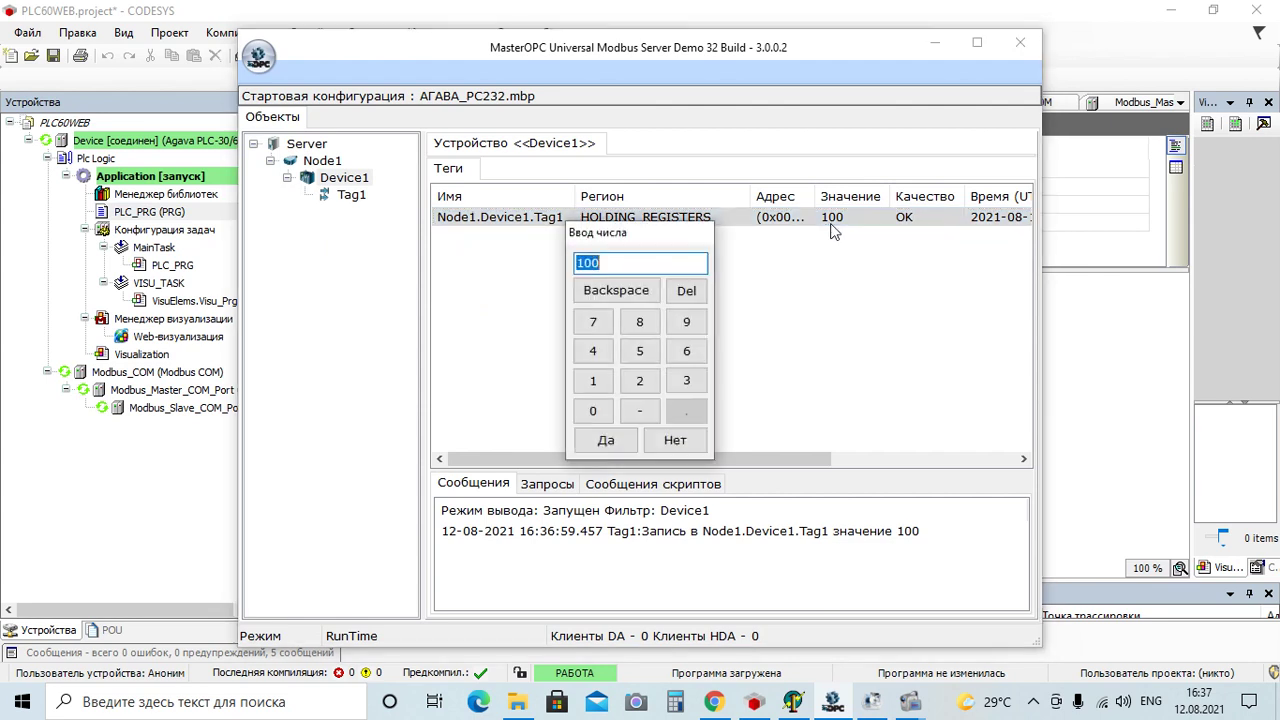
Write 150 to Tag1 in the Modbus server, then check that CODESYS shows 150
left_click(593, 381)
left_click(640, 351)
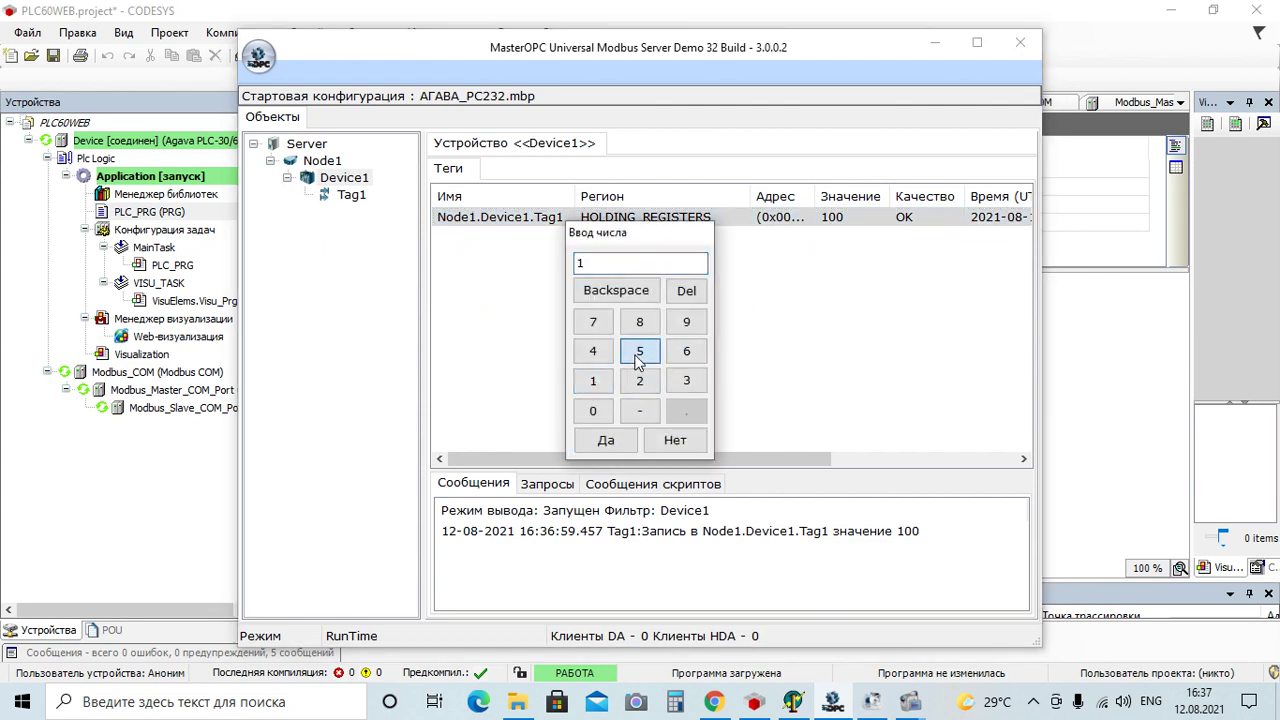
left_click(593, 410)
left_click(610, 442)
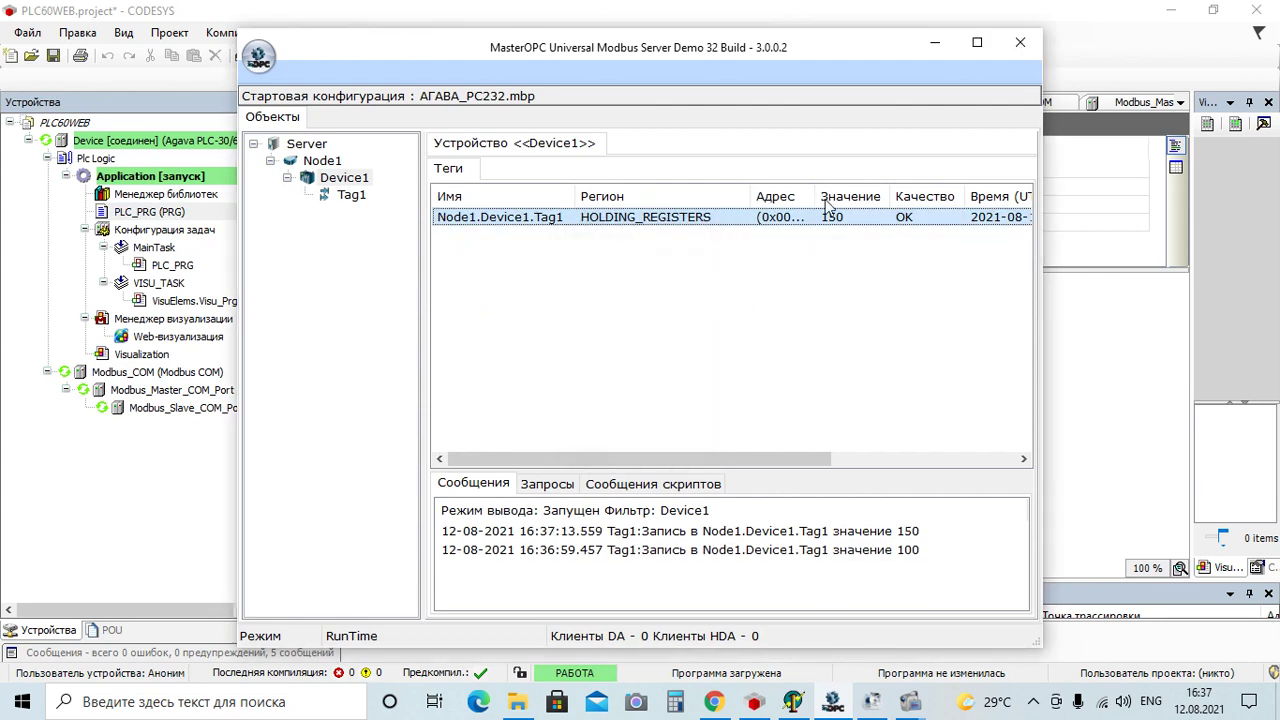
left_click(977, 42)
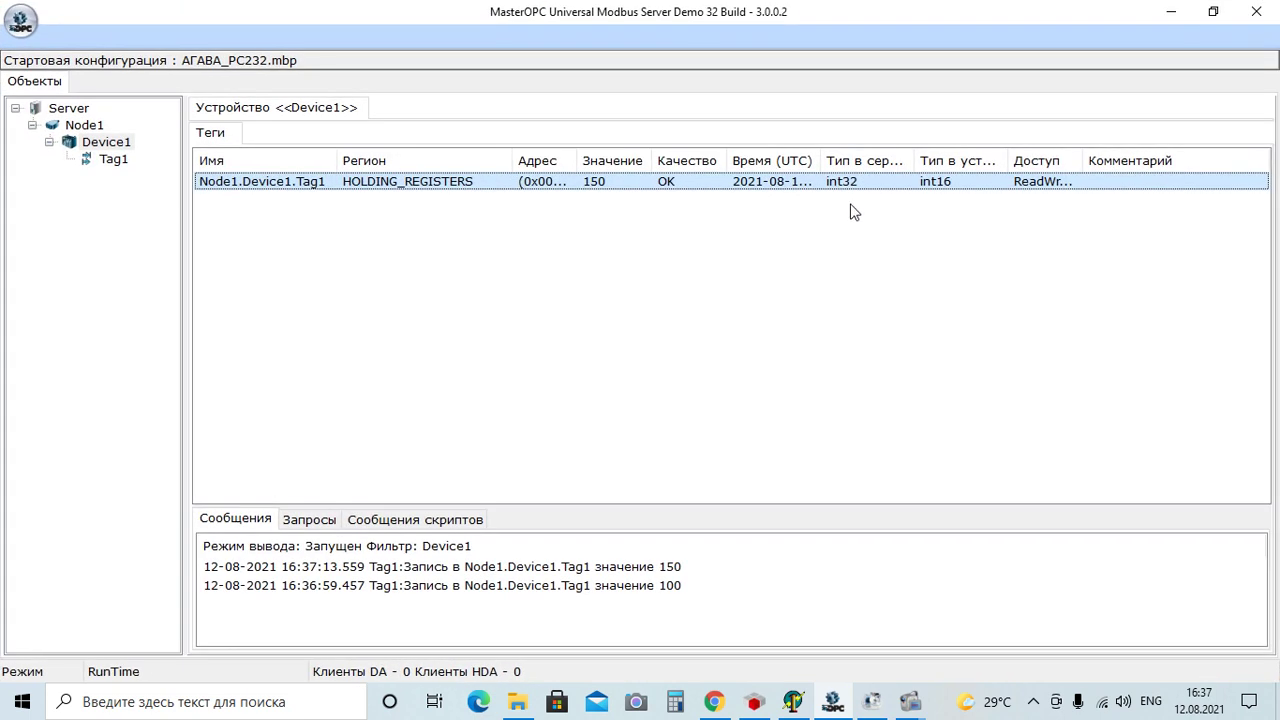
left_click(754, 701)
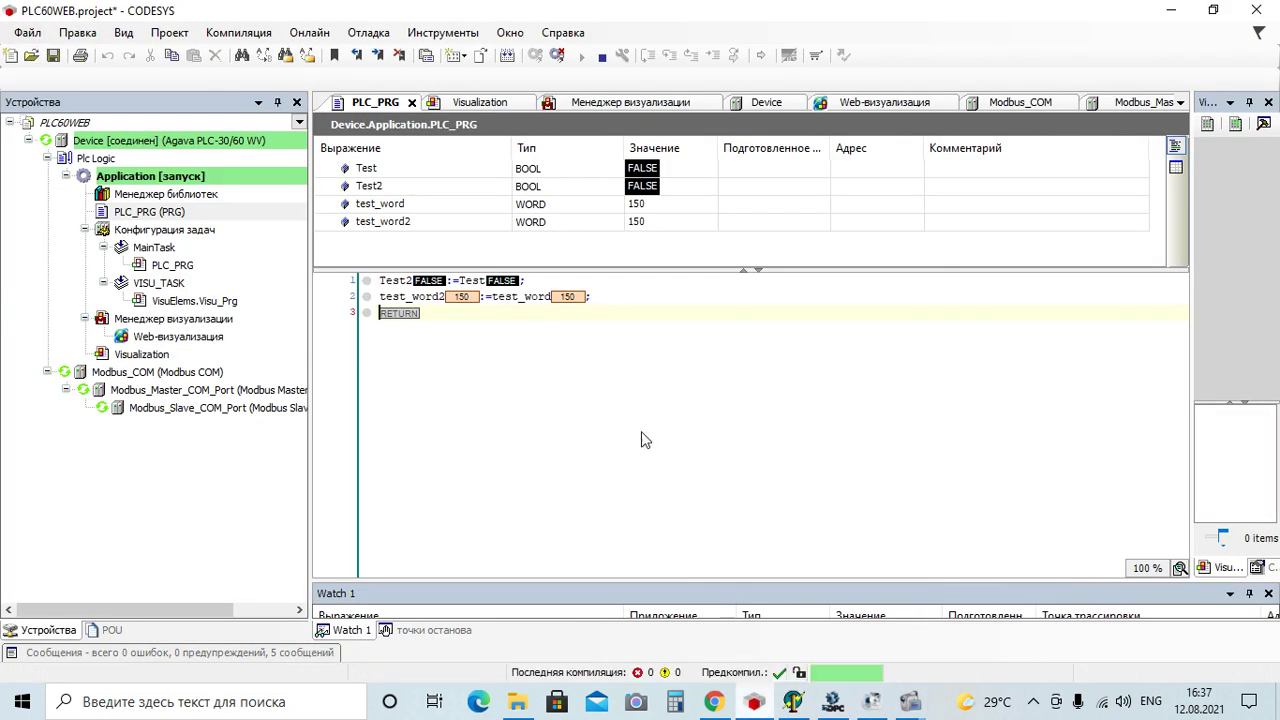
Expand test_word in Modbus_Slave_COM_Port's mapping to see Bit0–Bit15 live at 150, then open the ПЛК-60 page
double_click(255, 412)
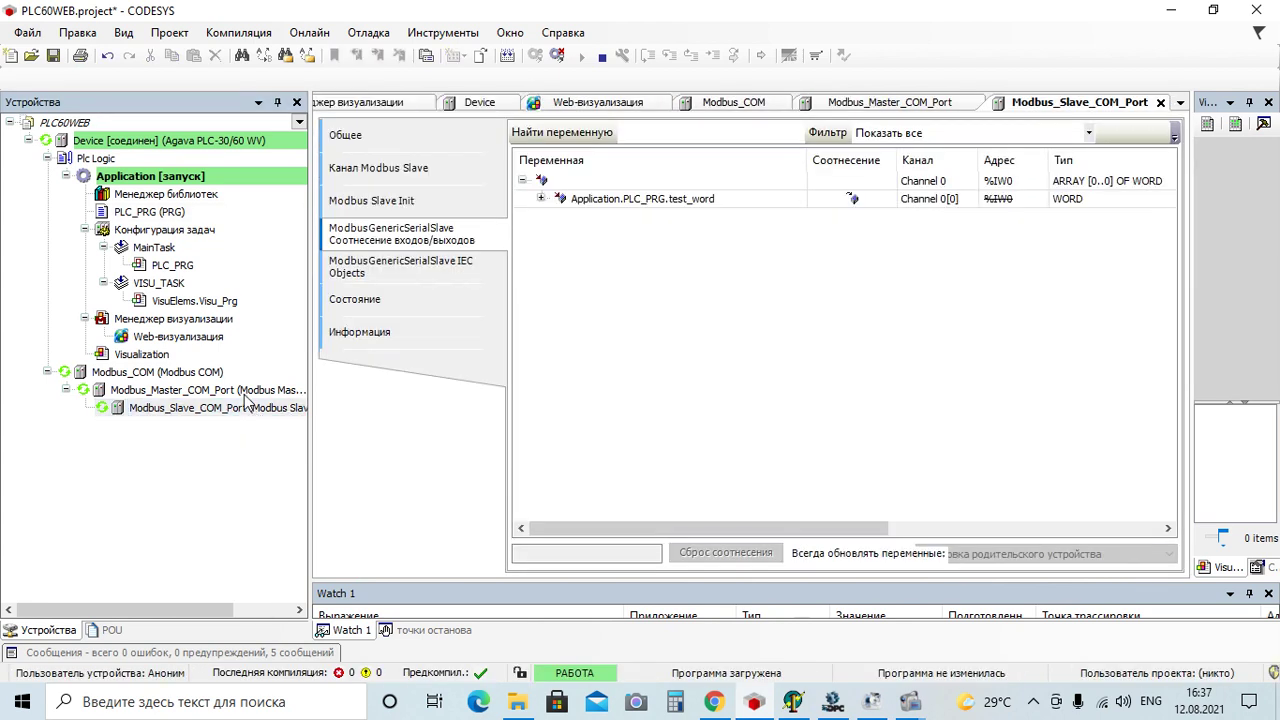
left_click(540, 198)
left_click_drag(736, 532, 878, 532)
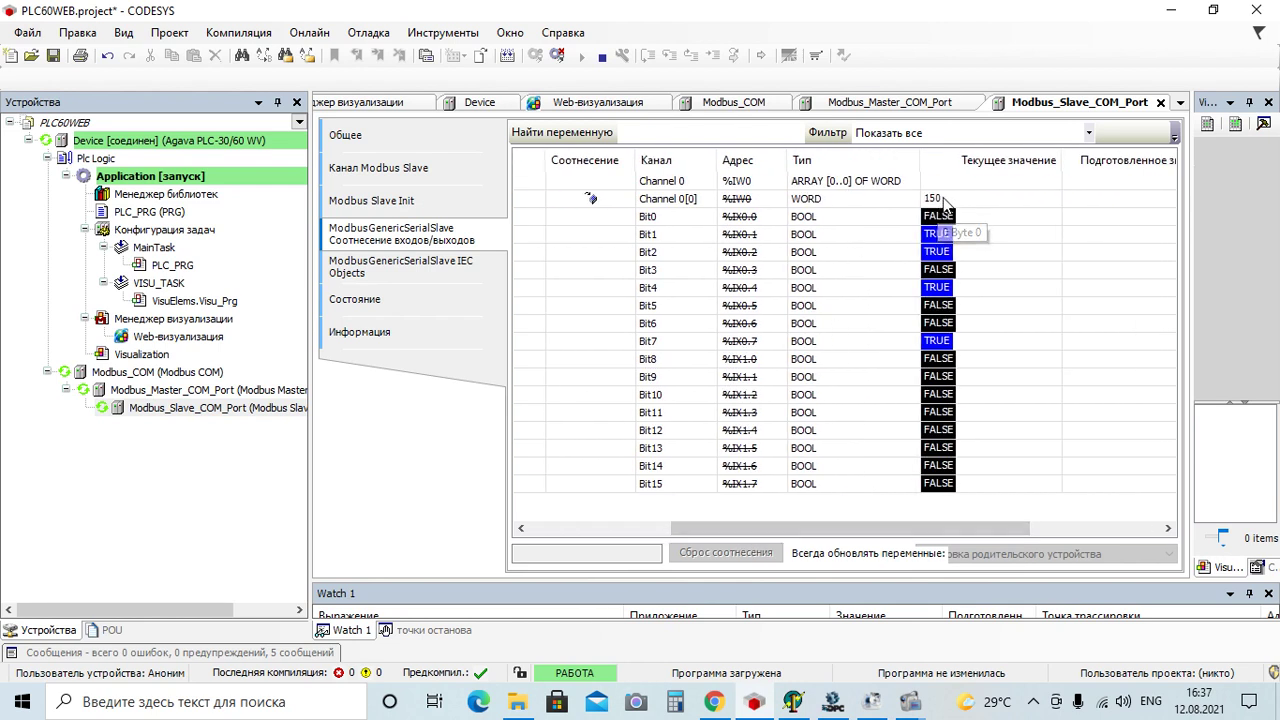
left_click_drag(802, 530, 614, 500)
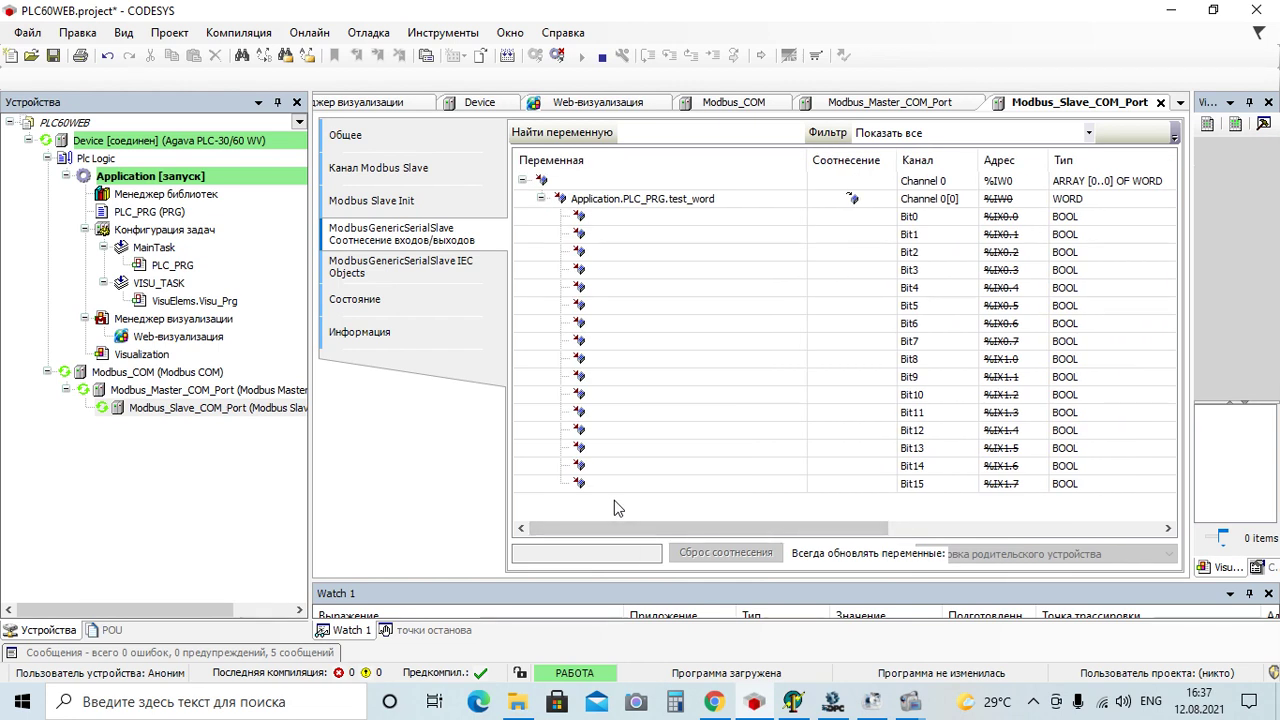
left_click(714, 702)
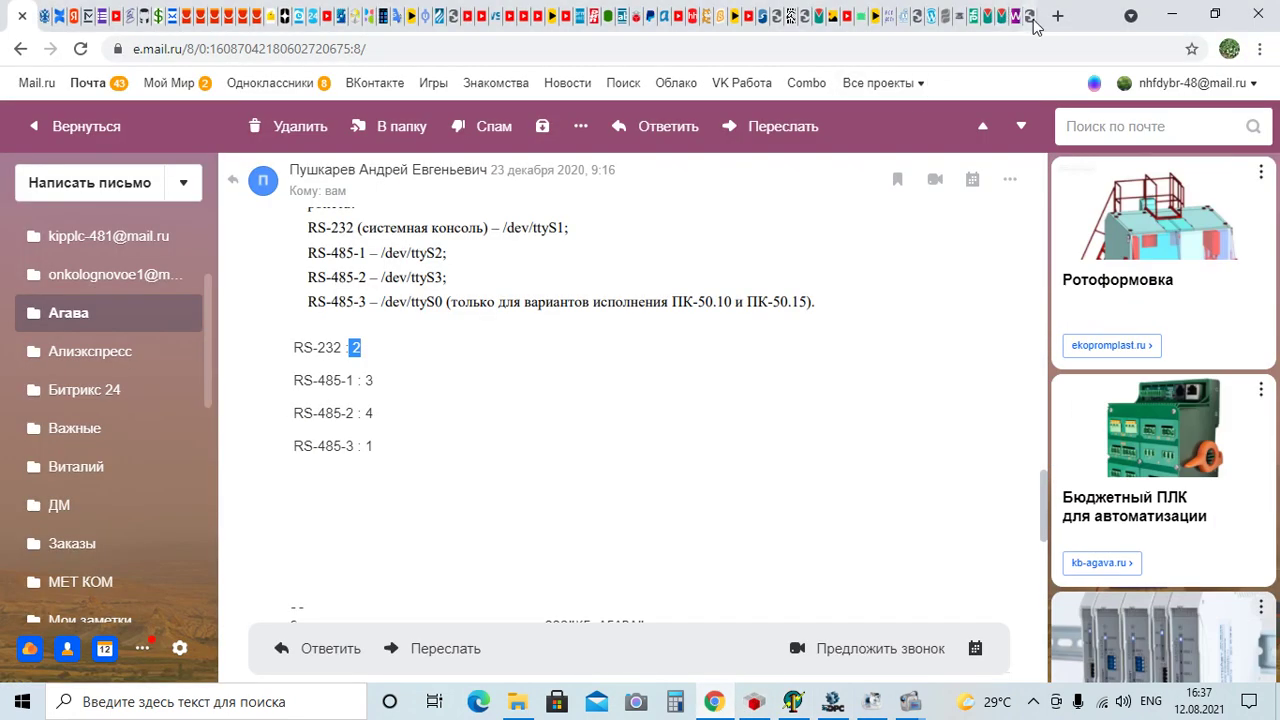
left_click(1037, 16)
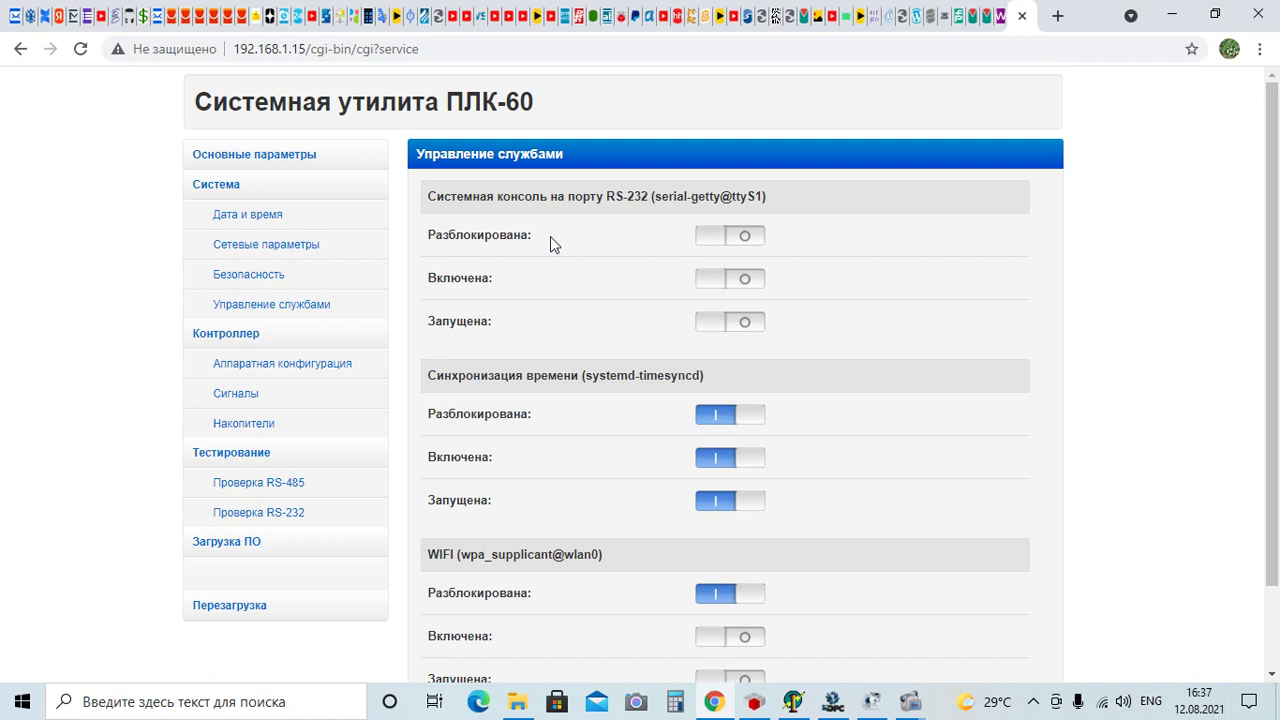
Unblock, enable and start the RS-232 system console service, apply, and check the slave port in CODESYS
left_click(715, 247)
left_click(716, 284)
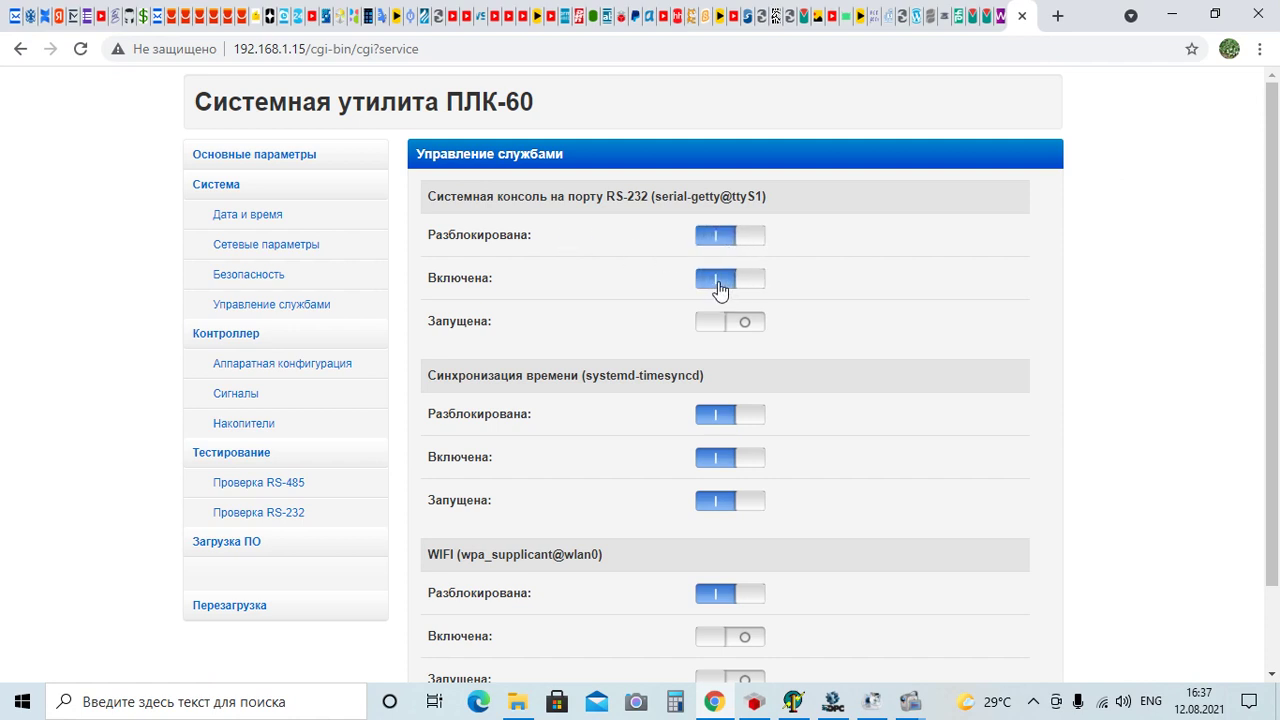
left_click(715, 326)
scroll(1108, 457, "down", 1)
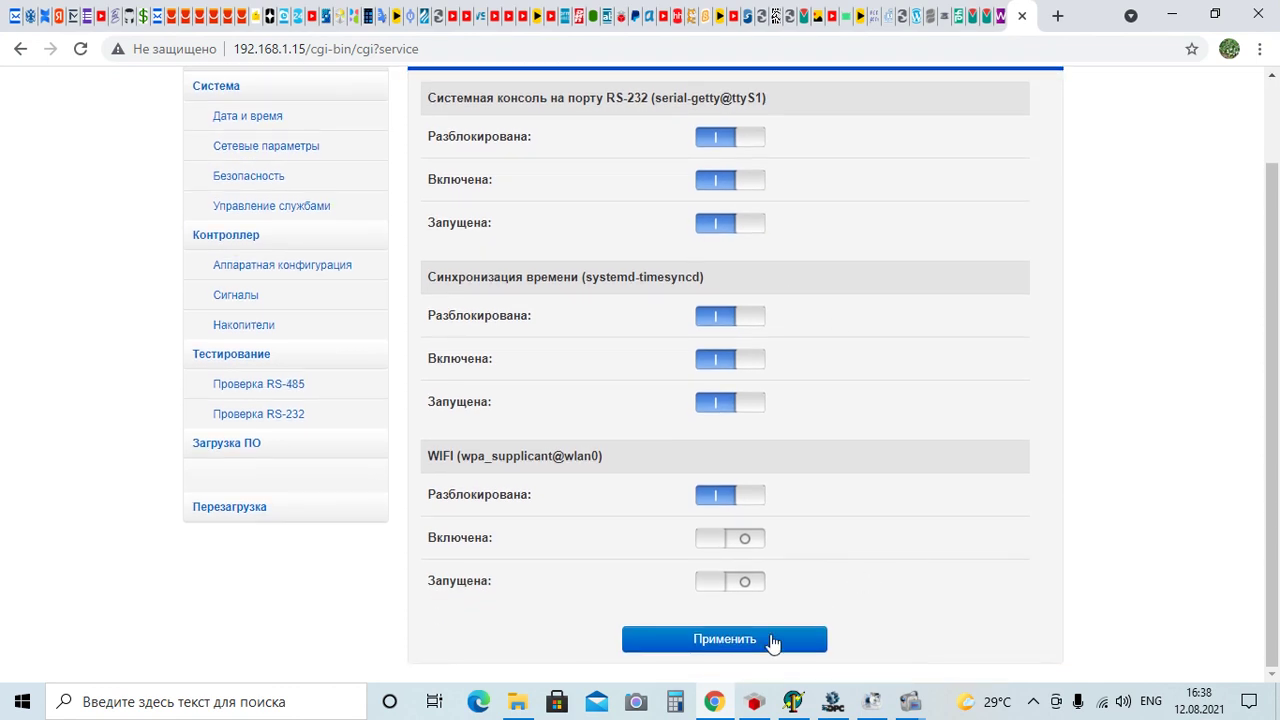
left_click(748, 650)
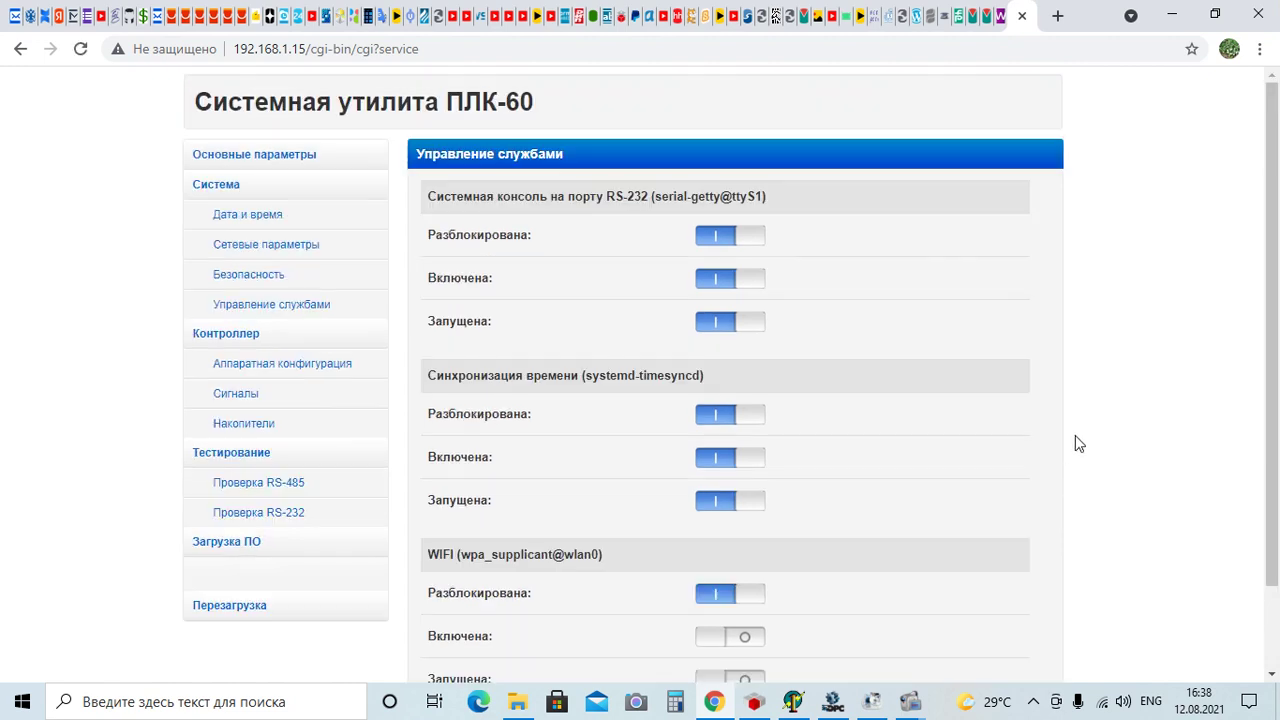
left_click(755, 703)
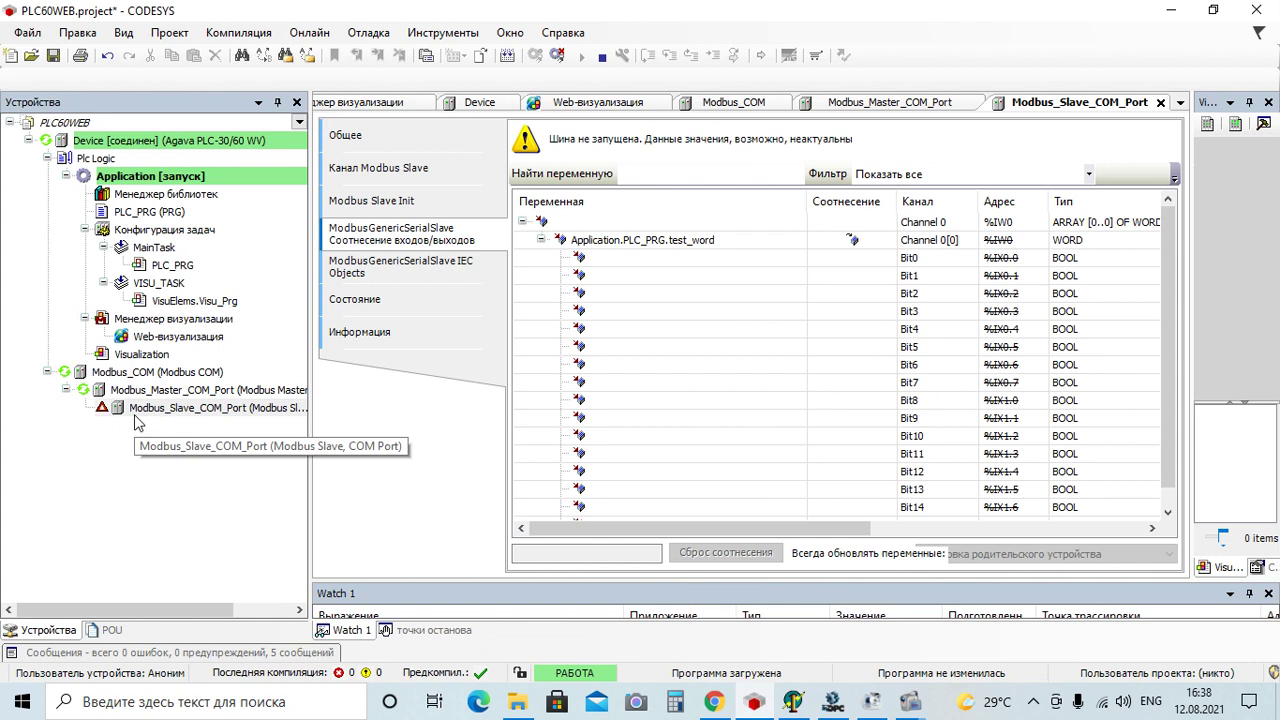
Block, disable and stop the RS-232 console service again, apply, and confirm the Modbus slave runs in CODESYS
left_click(714, 702)
scroll(816, 272, "up", 1)
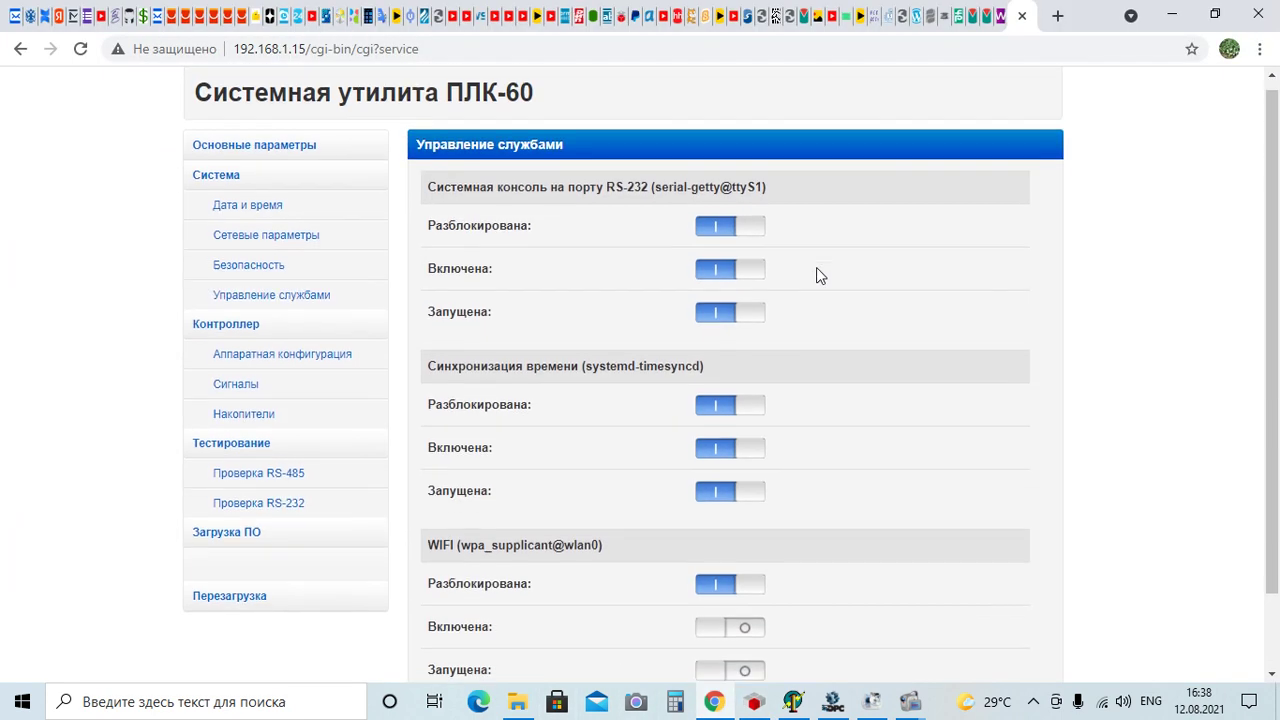
left_click(752, 239)
left_click(750, 282)
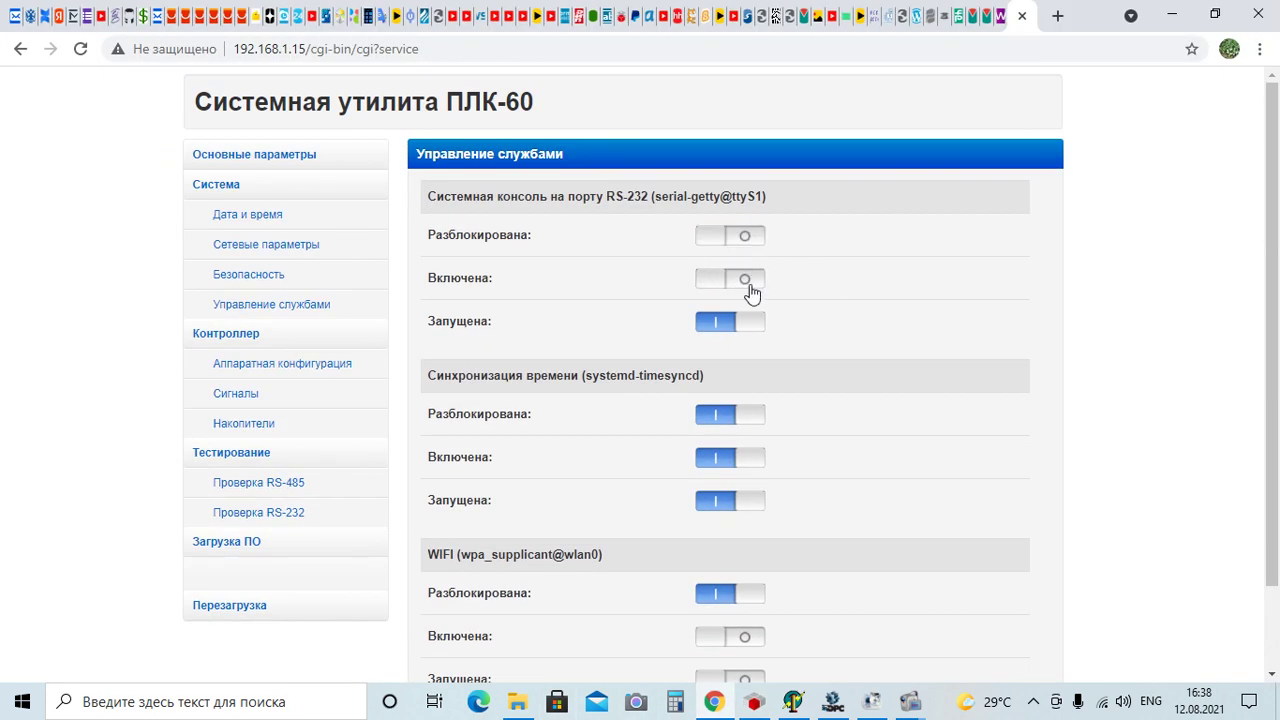
left_click(745, 321)
scroll(1118, 302, "down", 2)
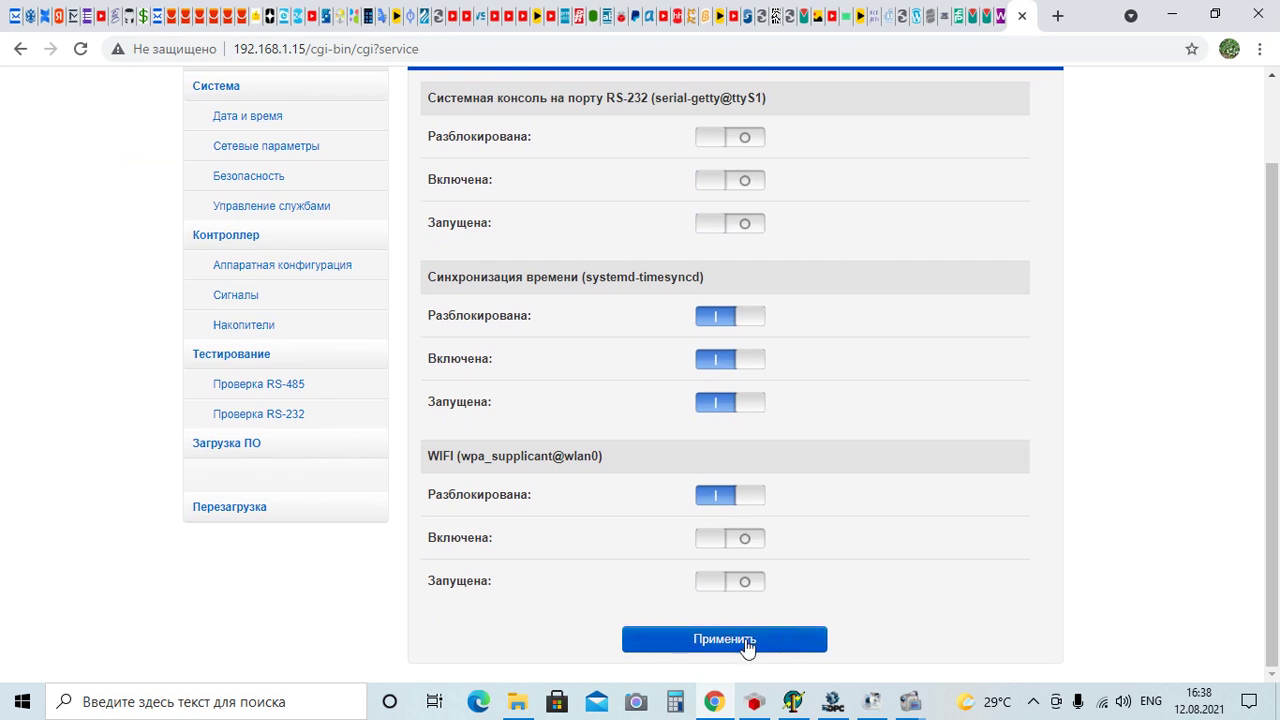
left_click(747, 642)
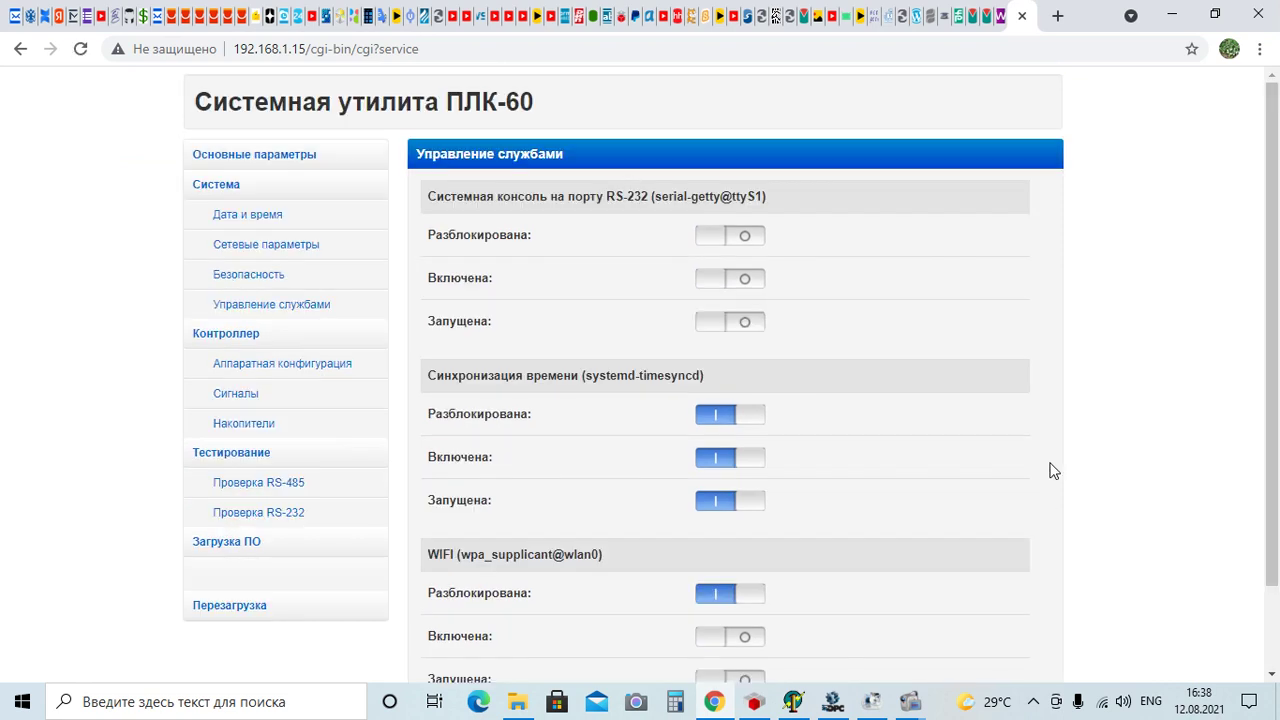
left_click(755, 701)
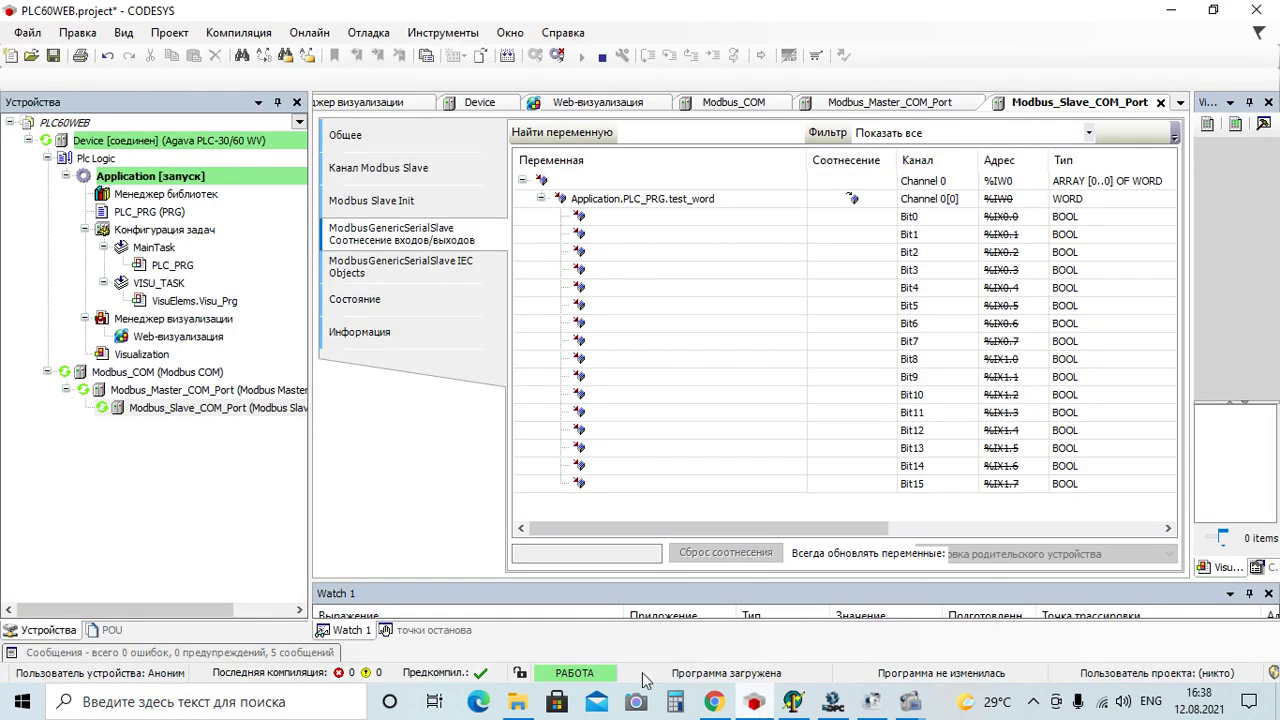